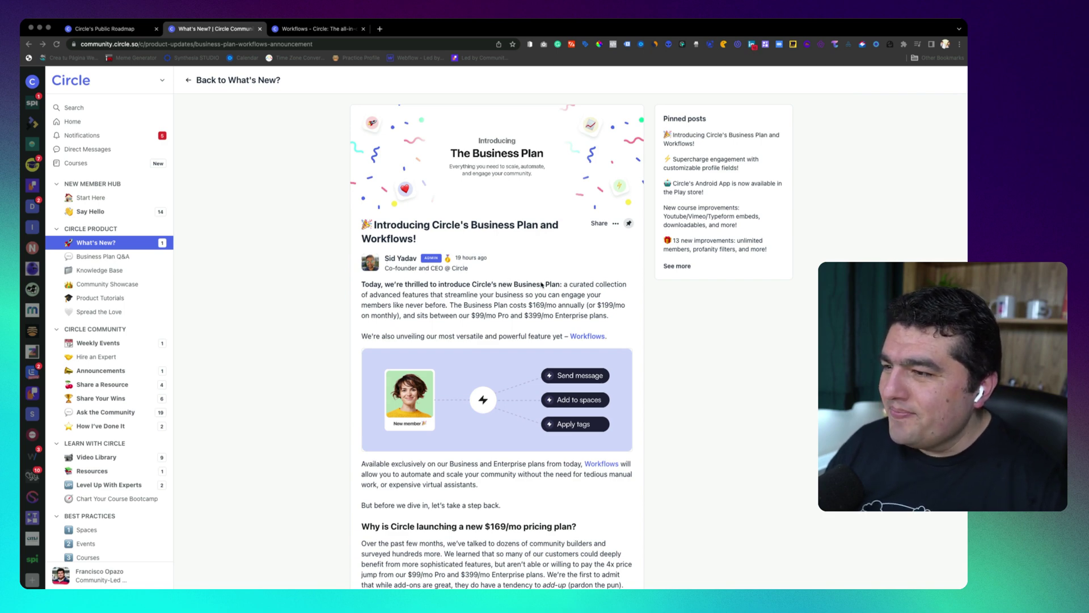
scroll(503, 290, down, 3)
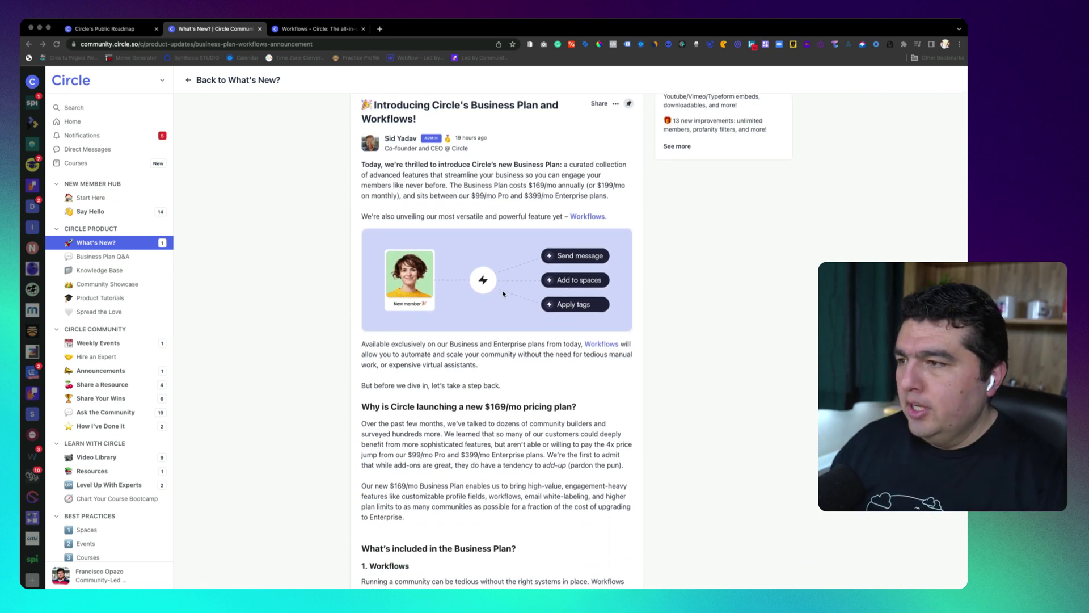
scroll(489, 295, down, 2)
scroll(492, 295, down, 1)
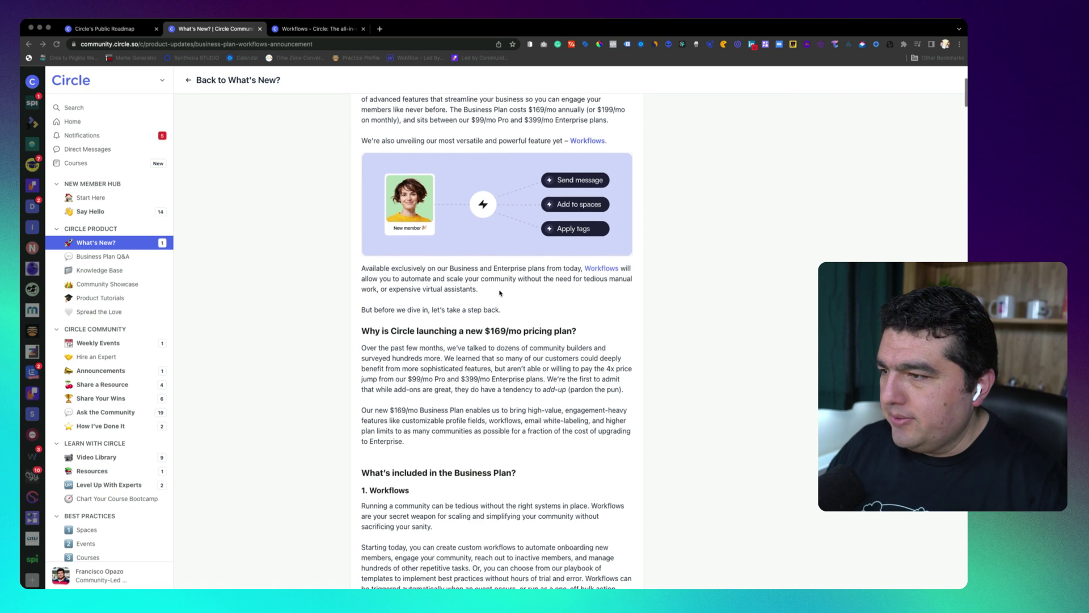
scroll(496, 293, down, 1)
scroll(501, 293, up, 4)
scroll(501, 293, up, 2)
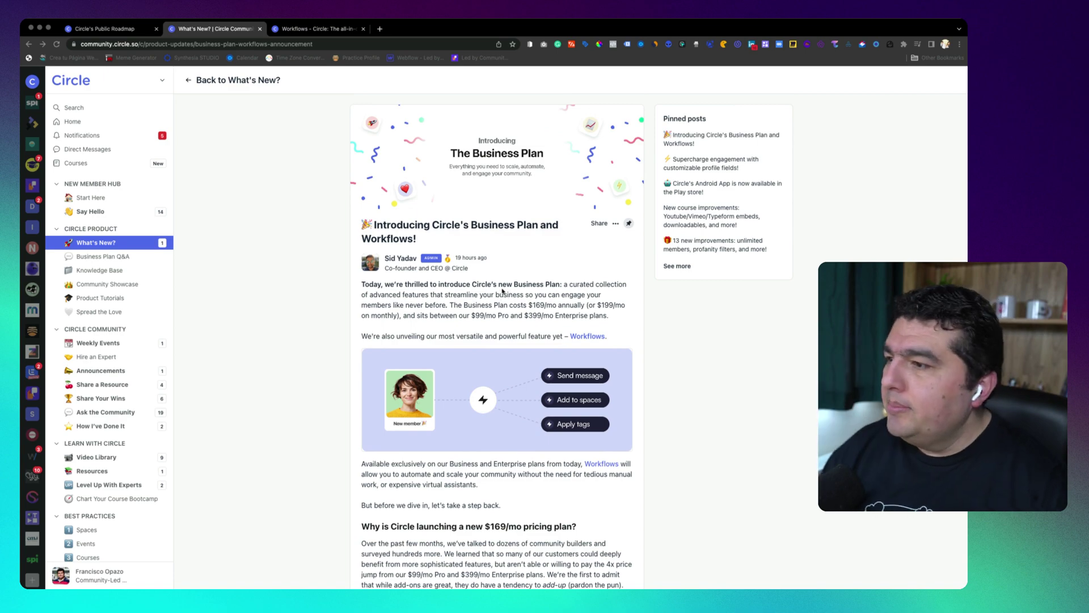
scroll(511, 294, down, 4)
scroll(509, 294, down, 2)
scroll(506, 294, down, 8)
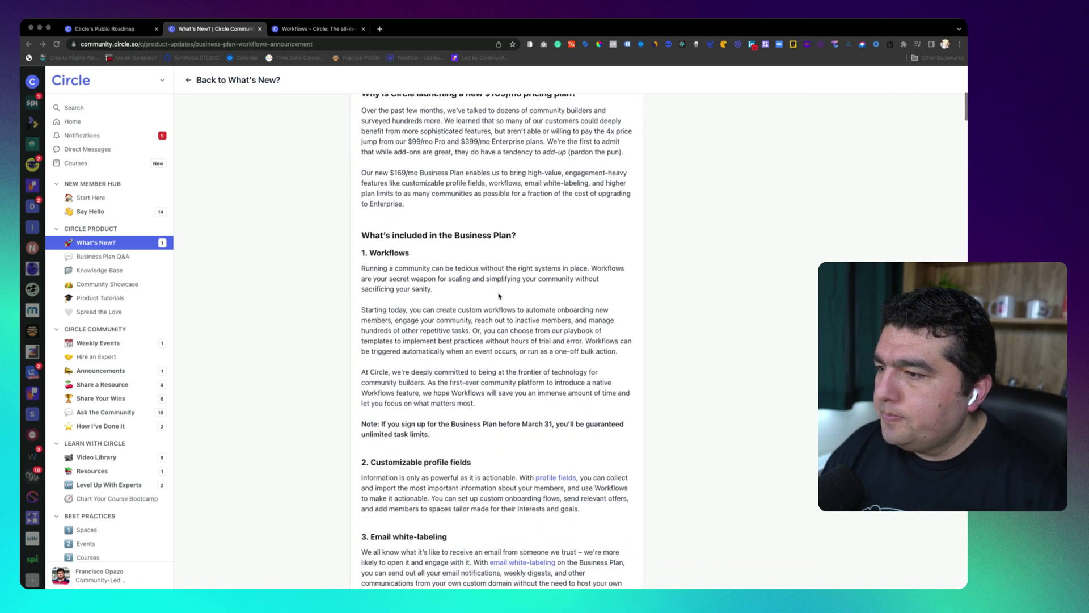
scroll(498, 295, down, 6)
scroll(499, 295, down, 6)
scroll(500, 295, down, 3)
scroll(498, 294, down, 7)
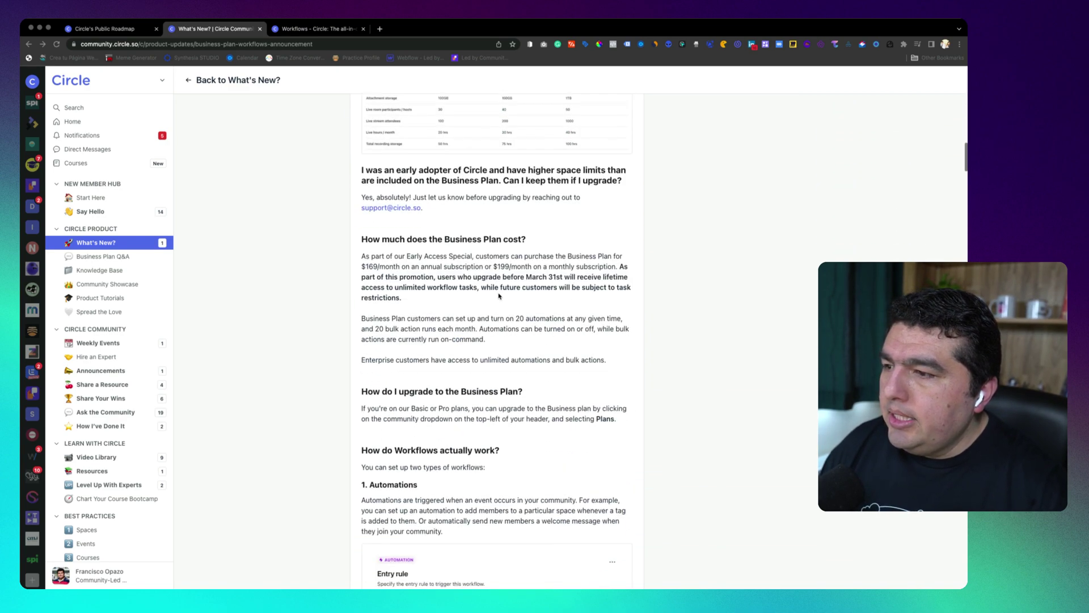
scroll(499, 295, down, 7)
scroll(499, 295, down, 2)
scroll(500, 296, down, 7)
scroll(499, 296, down, 4)
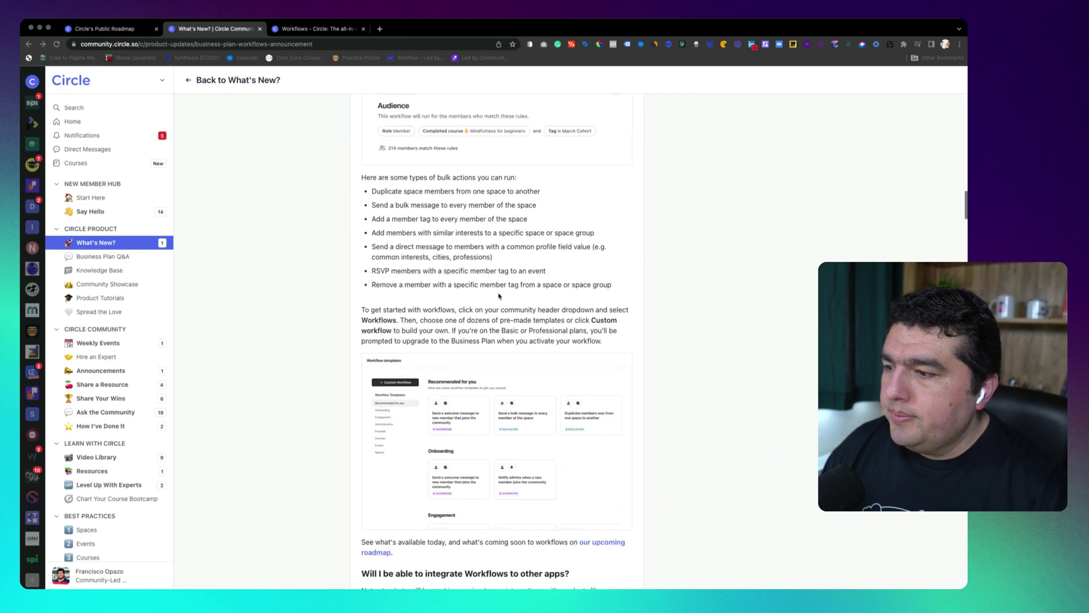
scroll(498, 296, down, 3)
scroll(498, 296, down, 3)
scroll(500, 295, down, 5)
scroll(499, 296, down, 2)
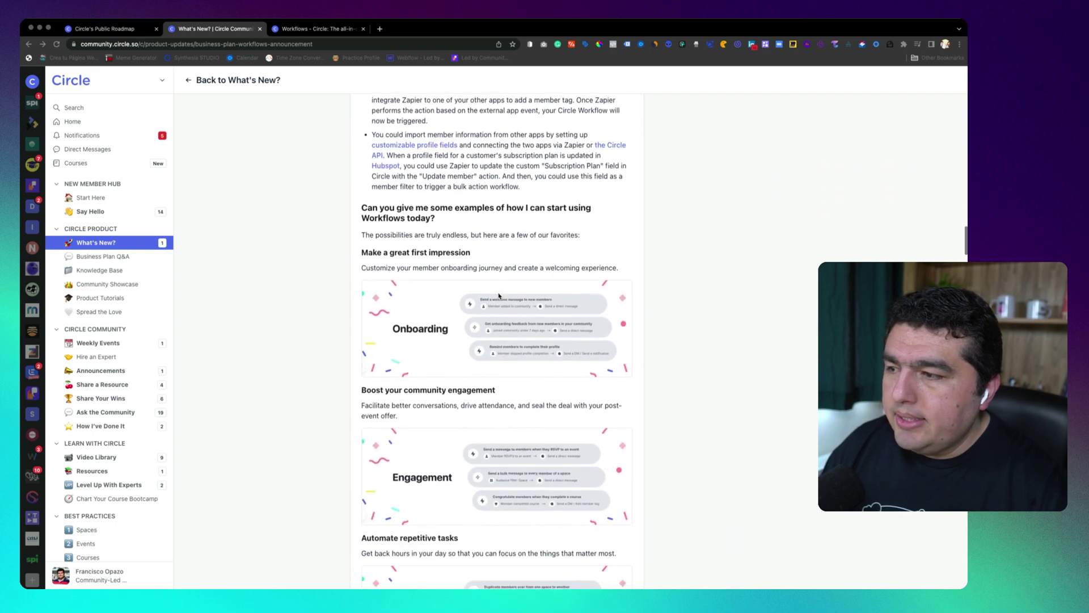
scroll(499, 295, down, 1)
scroll(499, 296, down, 1)
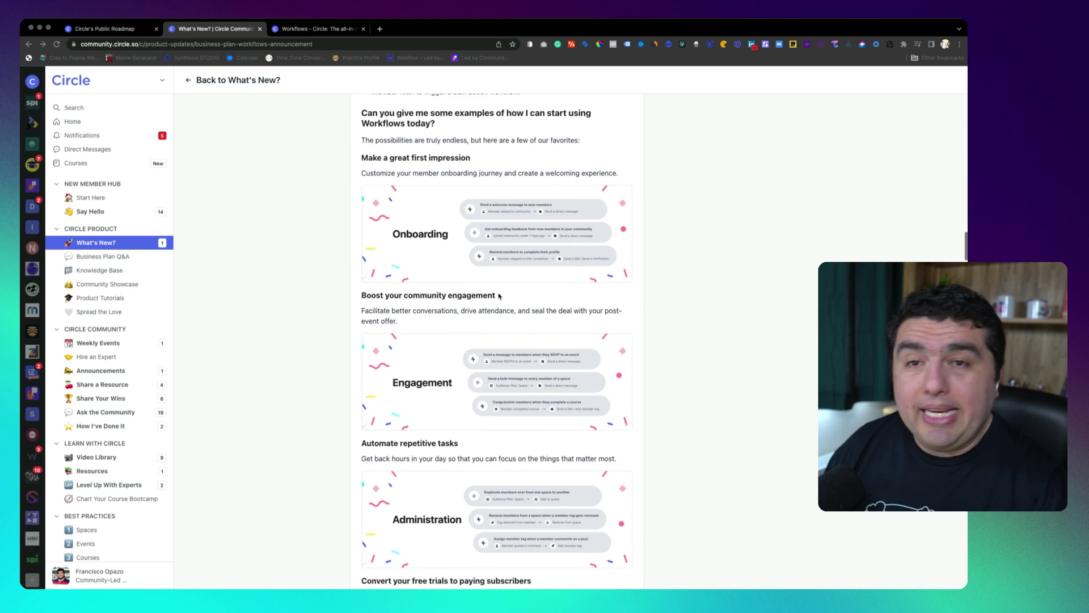
scroll(499, 295, down, 1)
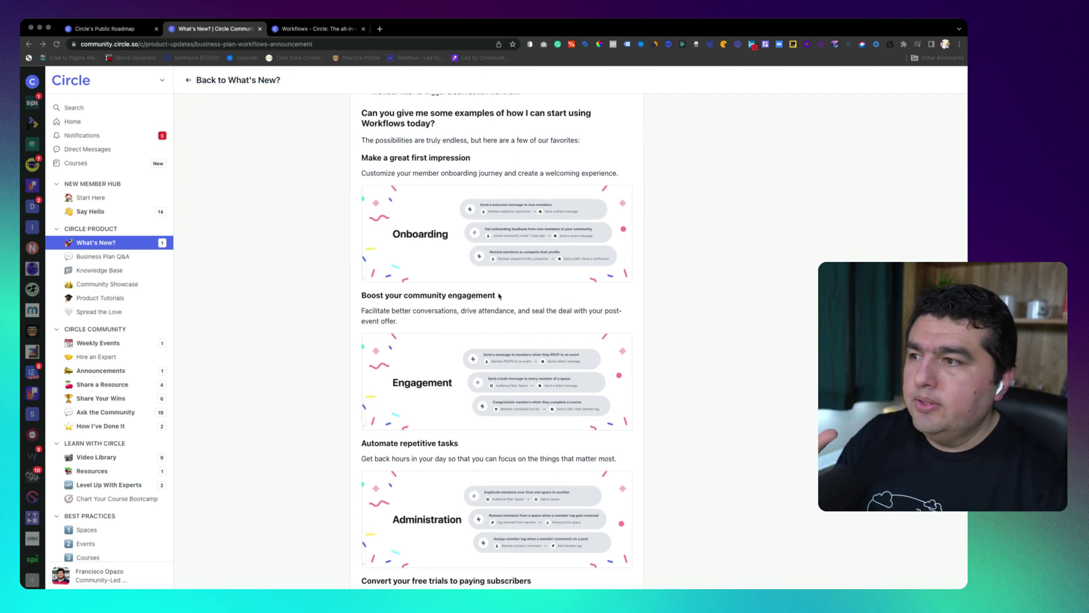
scroll(498, 295, down, 1)
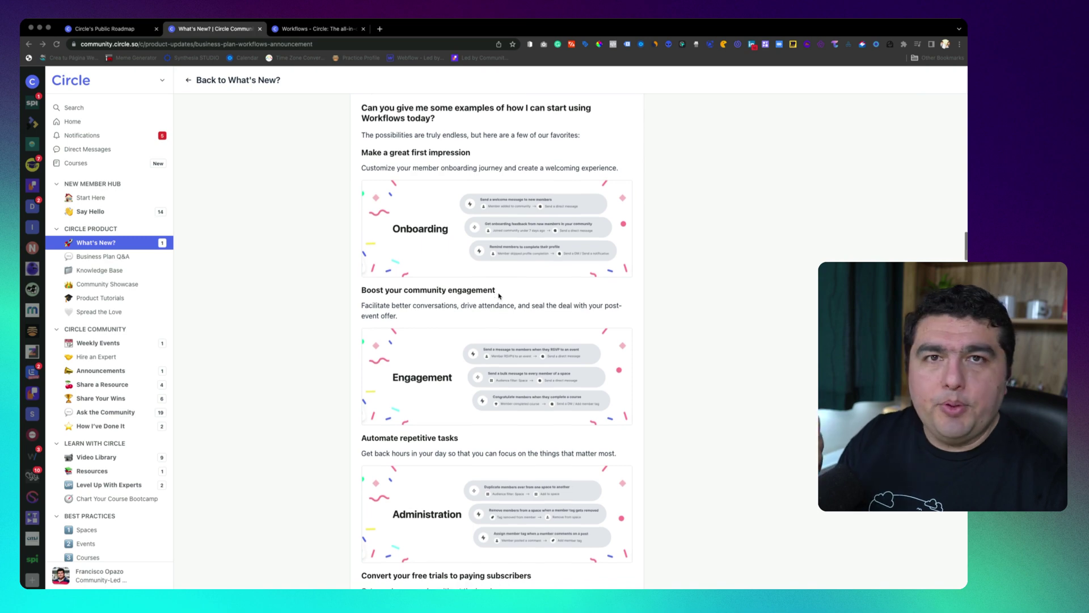
scroll(499, 295, down, 1)
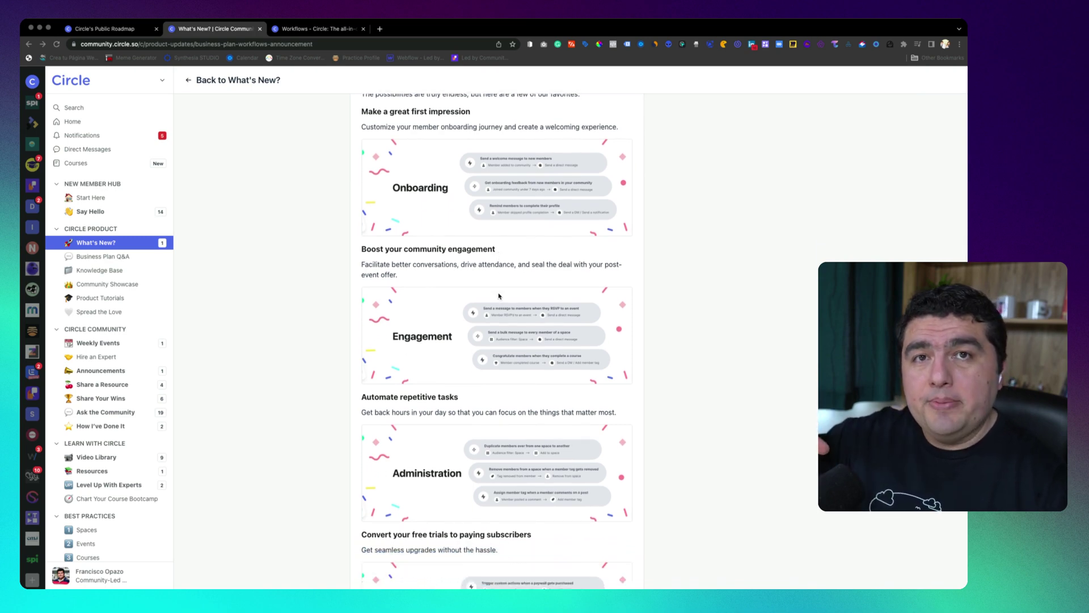
scroll(499, 295, down, 2)
scroll(499, 295, down, 1)
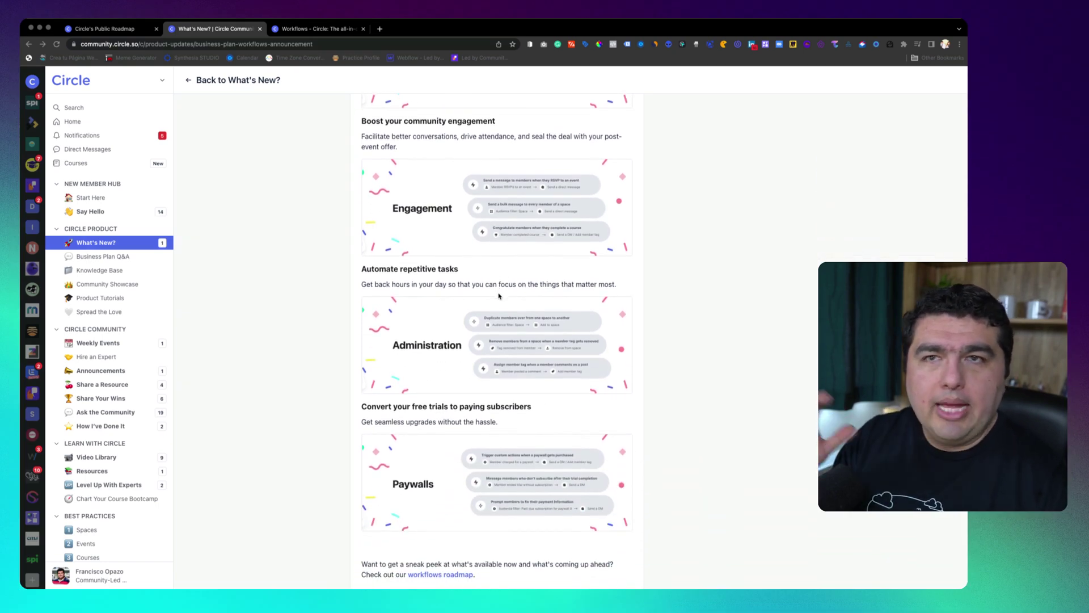
scroll(499, 295, down, 1)
scroll(500, 295, down, 2)
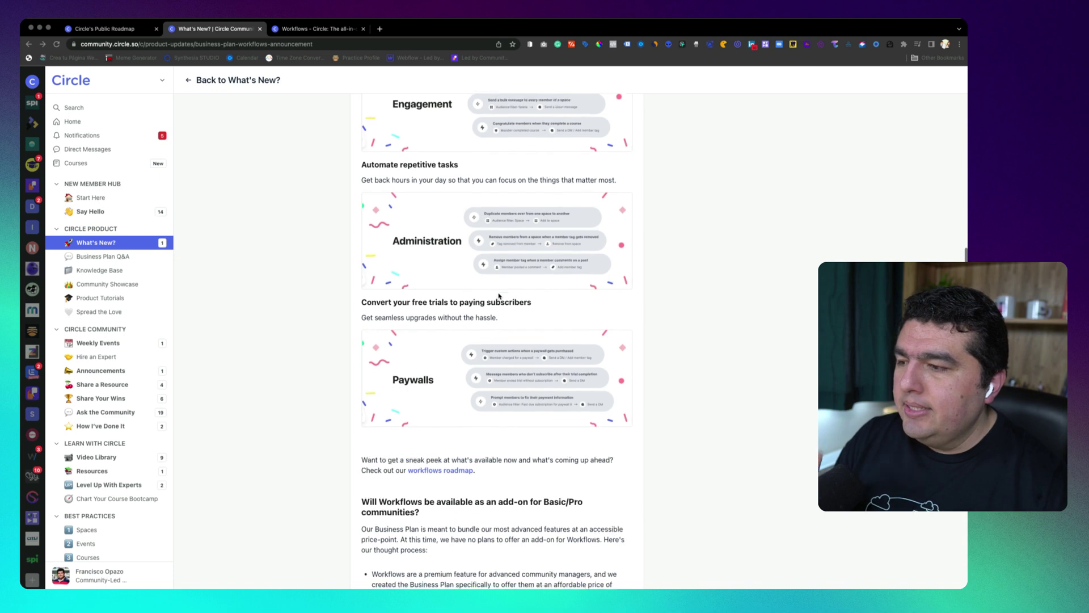
scroll(499, 296, down, 1)
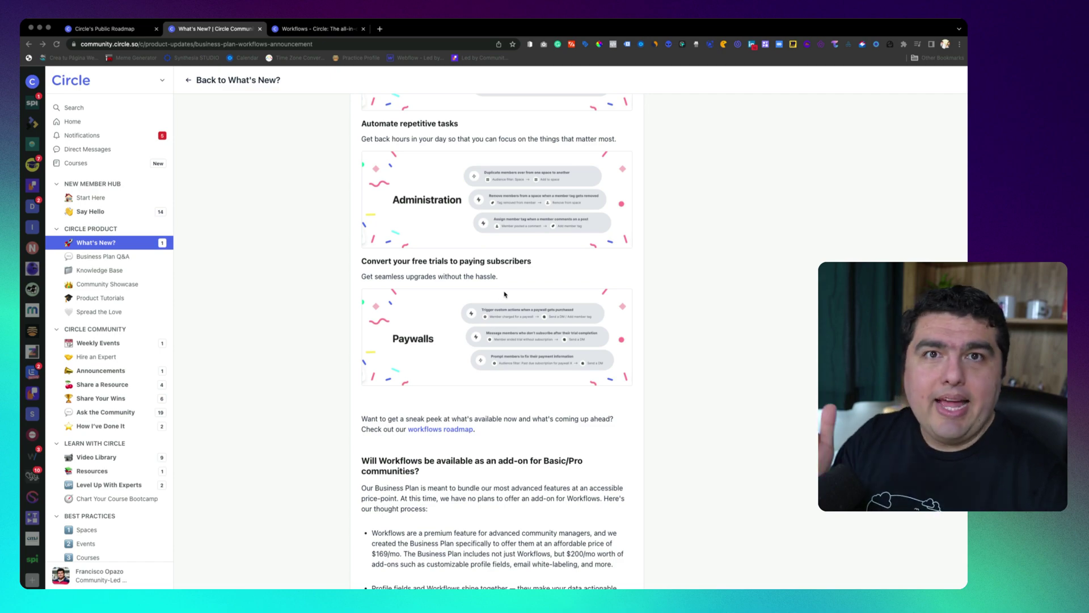
scroll(504, 293, up, 5)
scroll(504, 293, up, 5)
scroll(471, 221, up, 5)
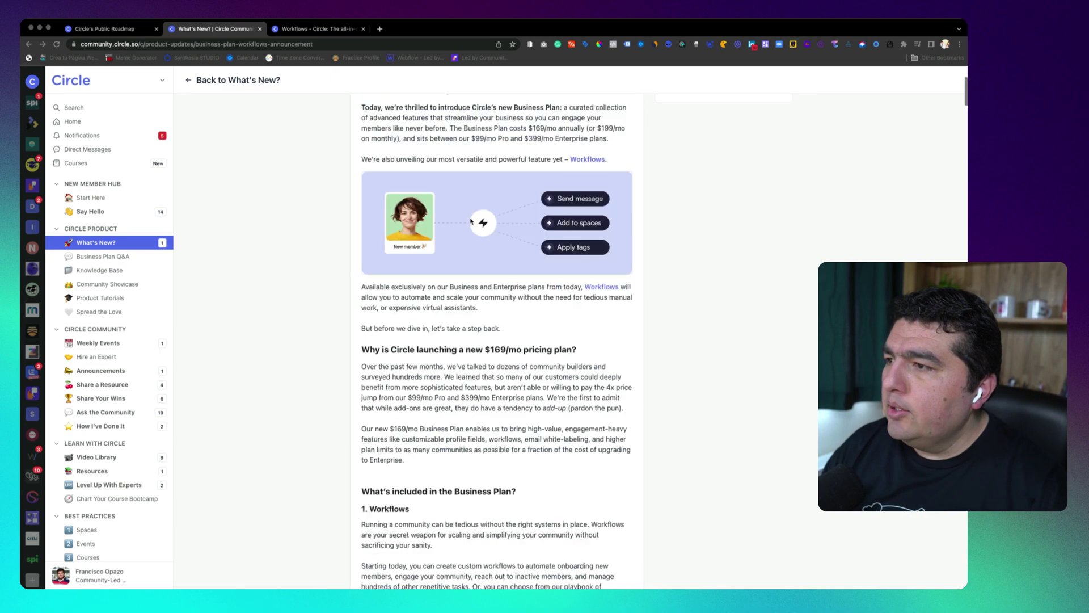
scroll(471, 221, up, 5)
Bring up Circle's Workflows product page from its open browser tab
click(326, 32)
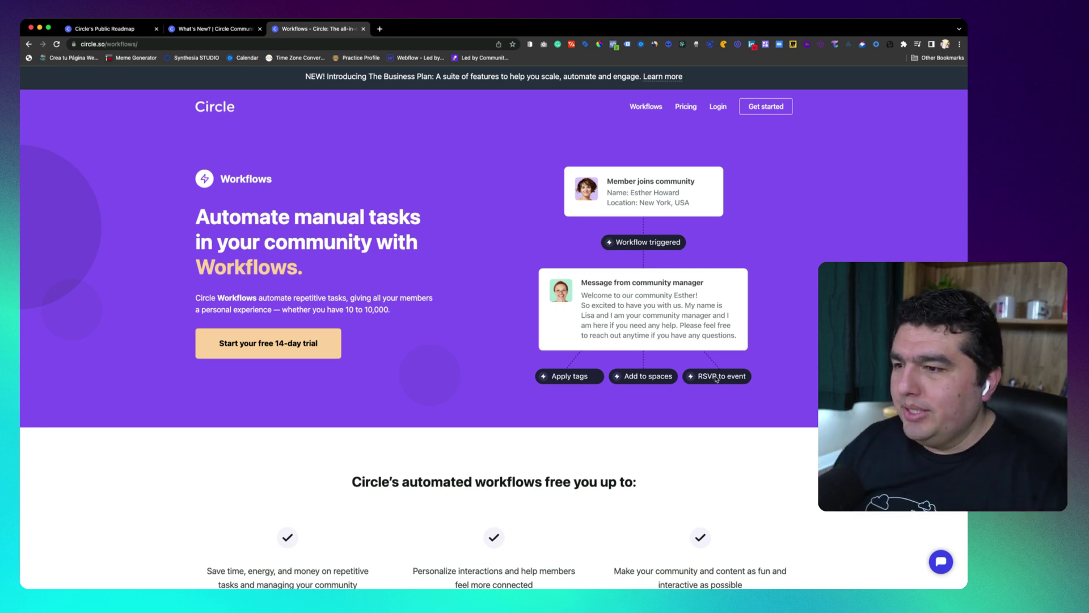
scroll(717, 379, down, 3)
scroll(689, 394, down, 1)
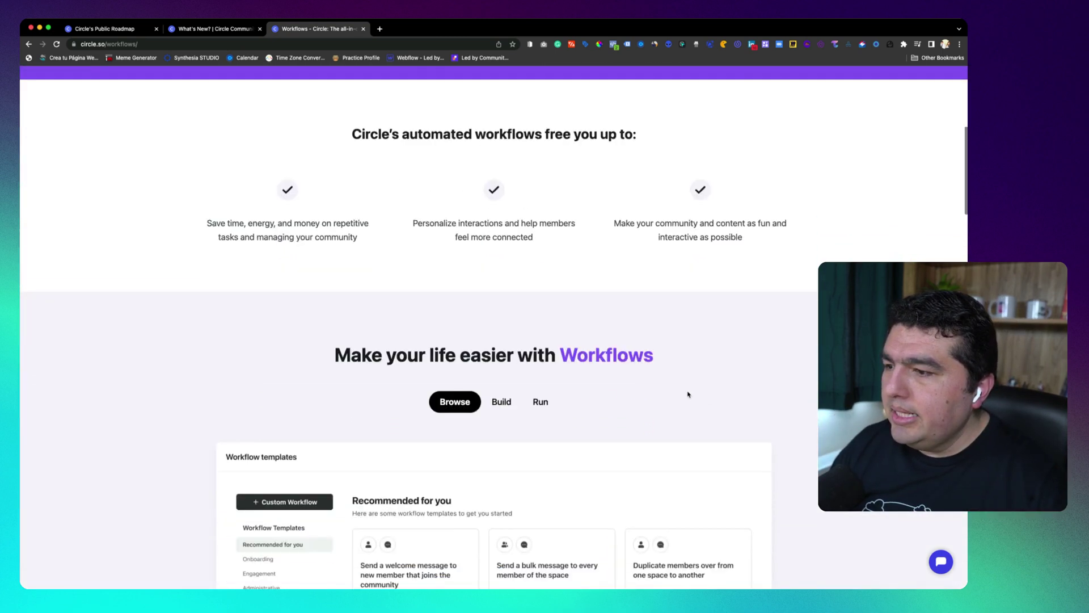
scroll(689, 395, down, 3)
scroll(689, 394, up, 1)
scroll(693, 400, down, 2)
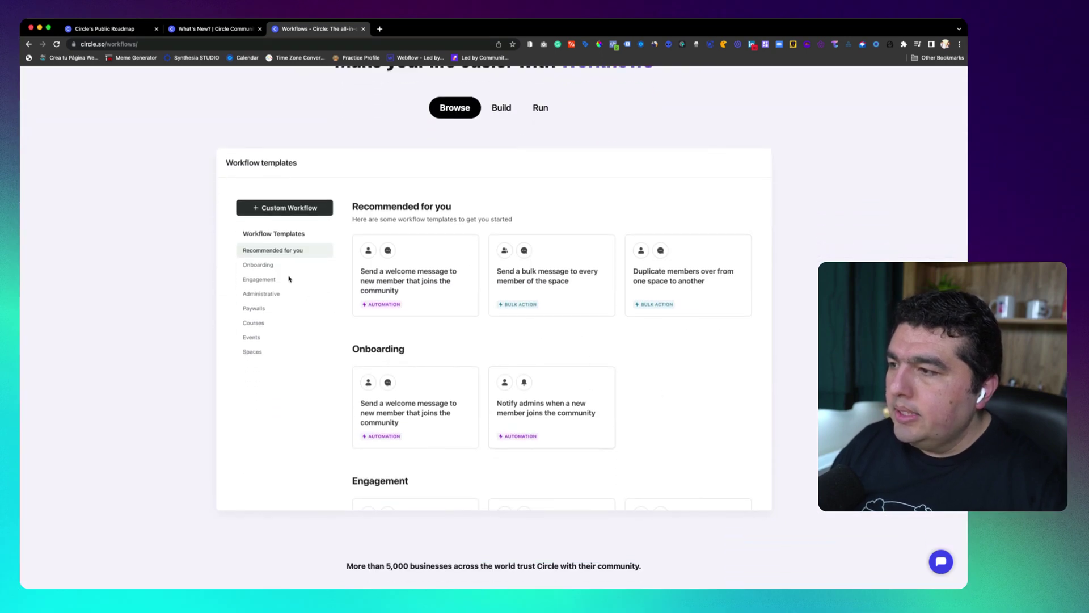
scroll(647, 306, down, 2)
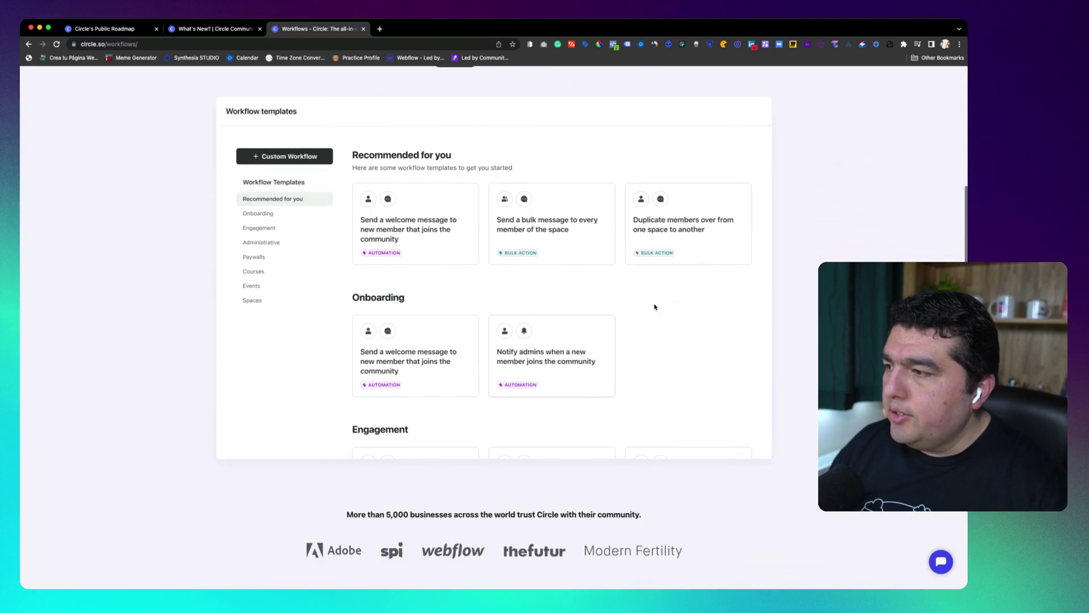
scroll(655, 307, down, 2)
scroll(655, 307, down, 2)
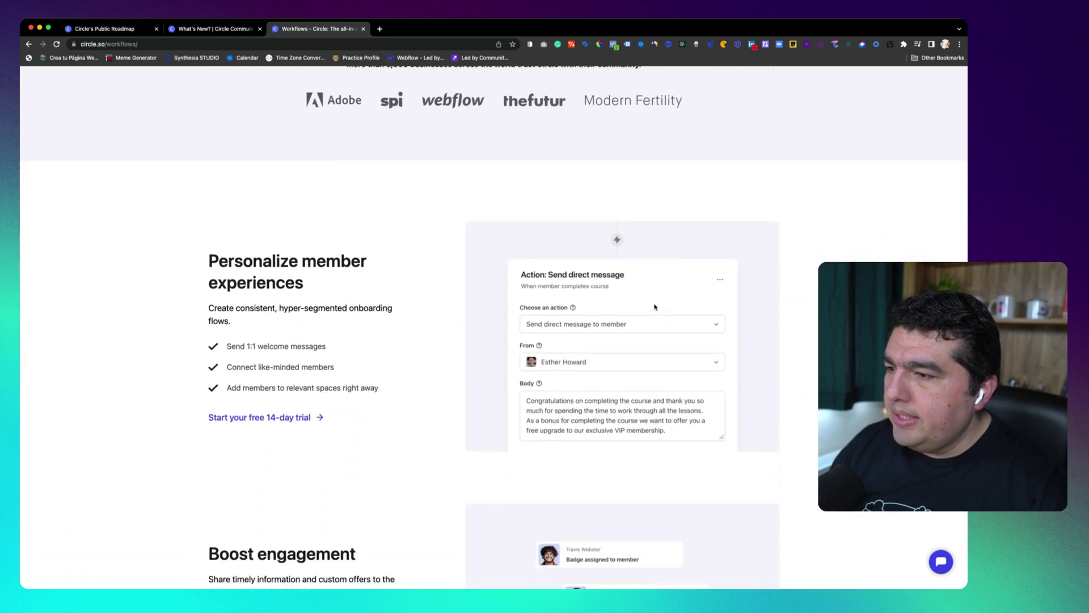
scroll(655, 307, down, 1)
scroll(654, 306, down, 1)
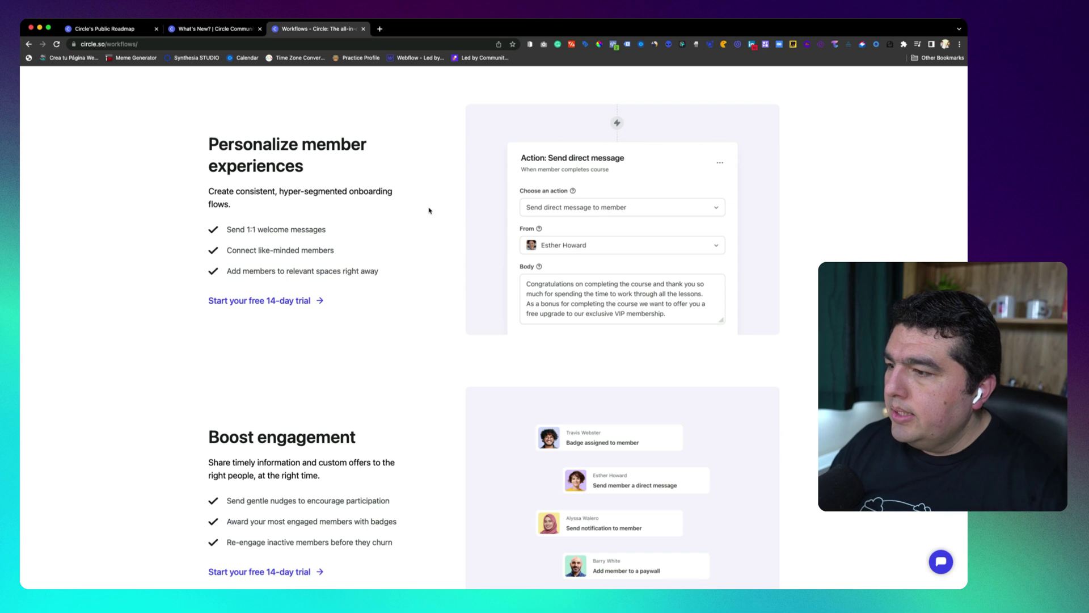
scroll(652, 353, down, 4)
scroll(615, 343, down, 2)
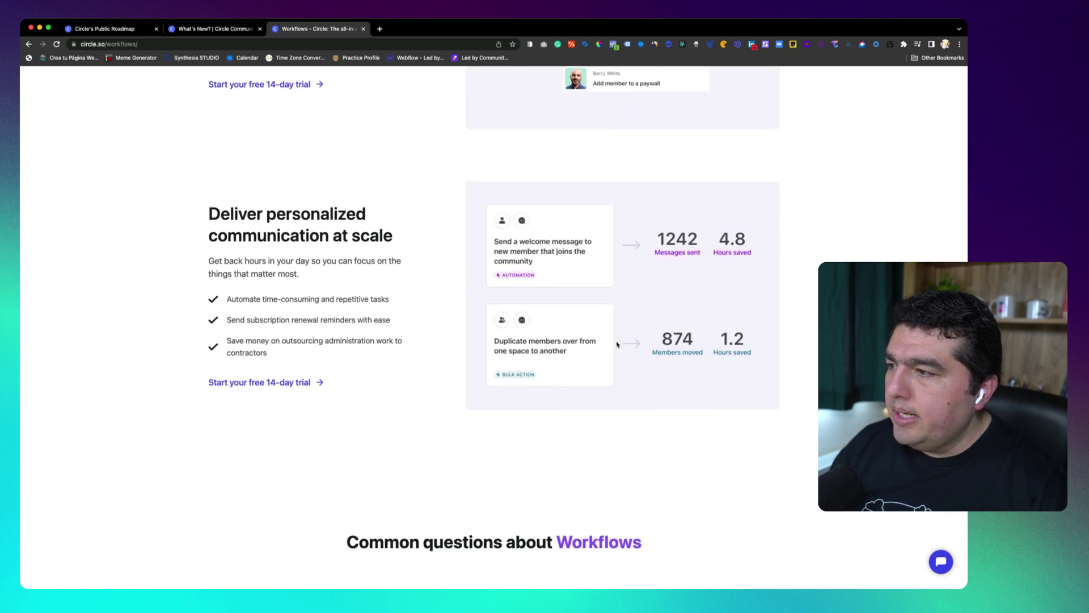
scroll(614, 343, down, 1)
scroll(619, 343, down, 1)
scroll(619, 343, down, 1)
scroll(692, 344, down, 2)
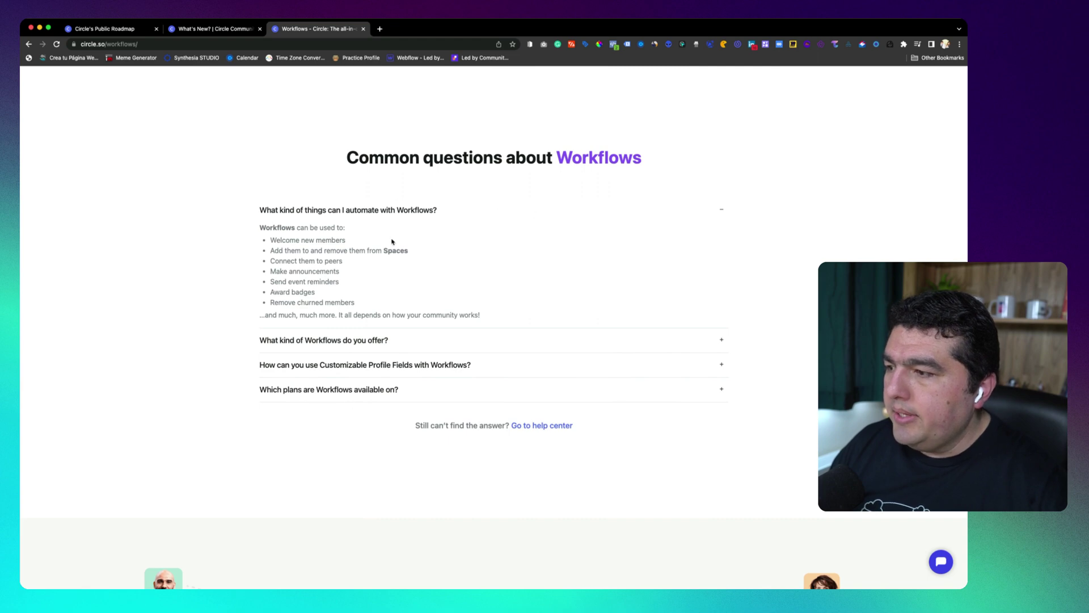
click(211, 30)
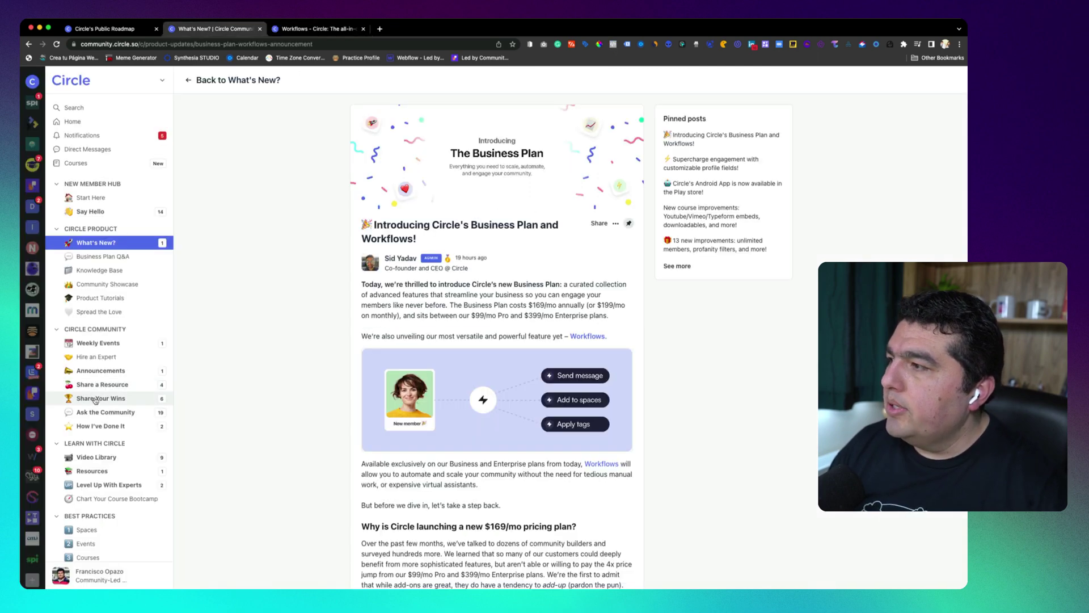
click(34, 394)
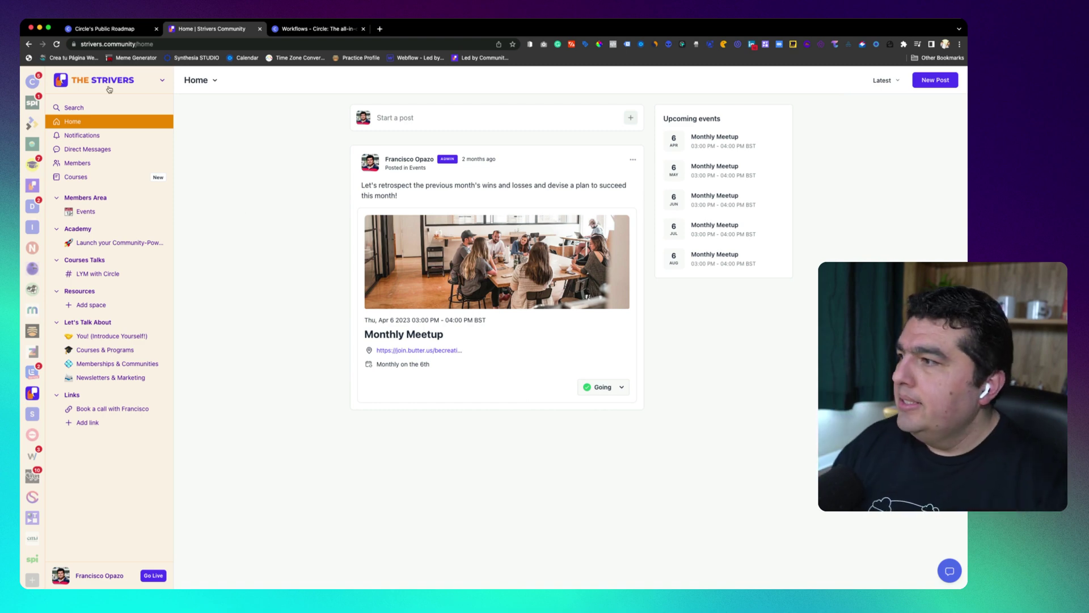
click(152, 82)
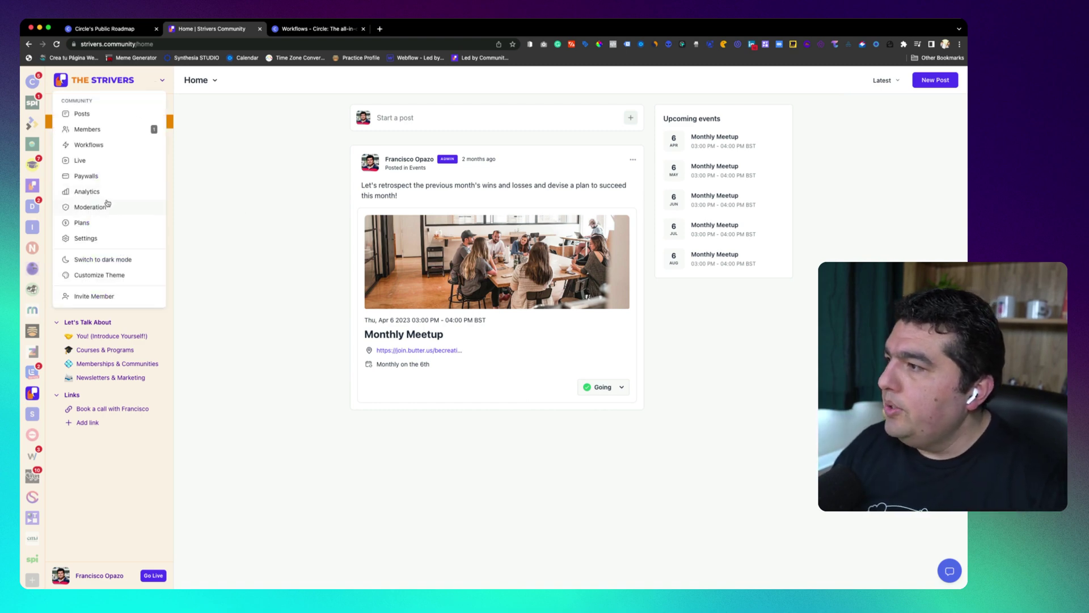
click(109, 147)
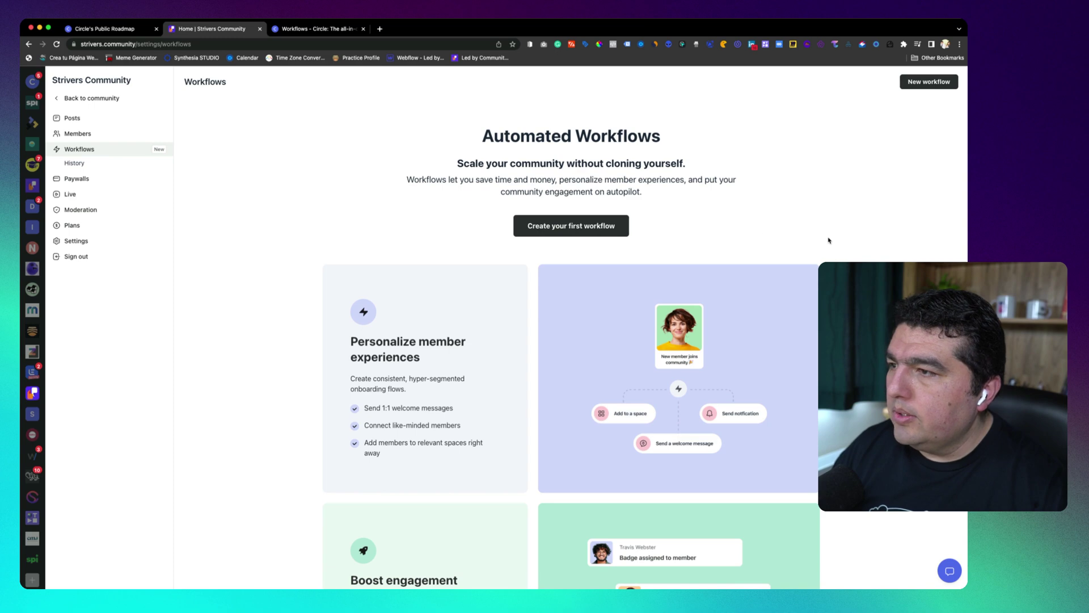
scroll(570, 327, down, 3)
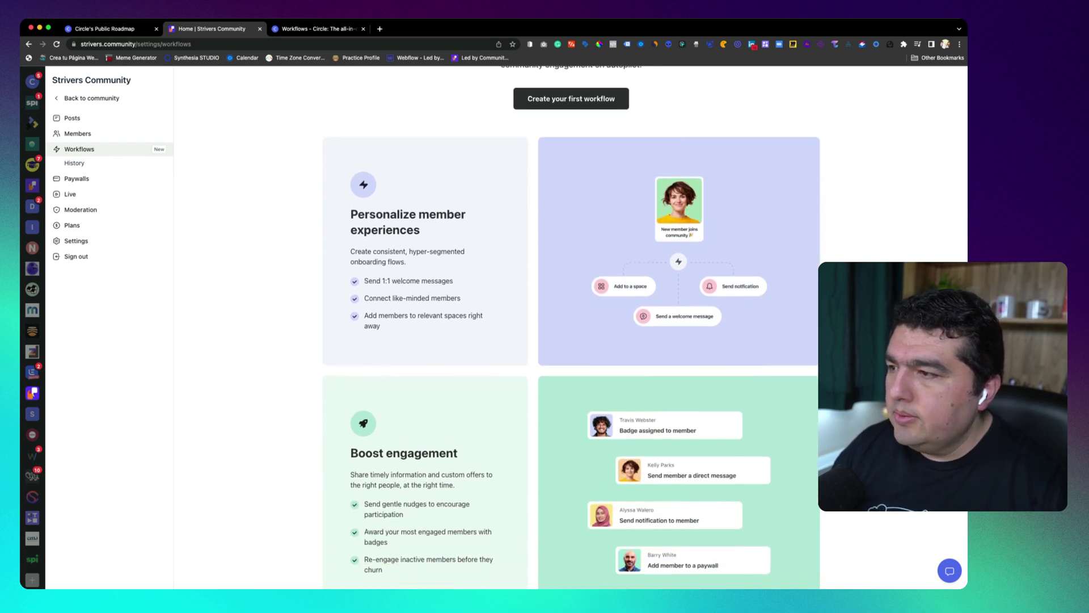
scroll(570, 328, down, 1)
scroll(570, 328, down, 4)
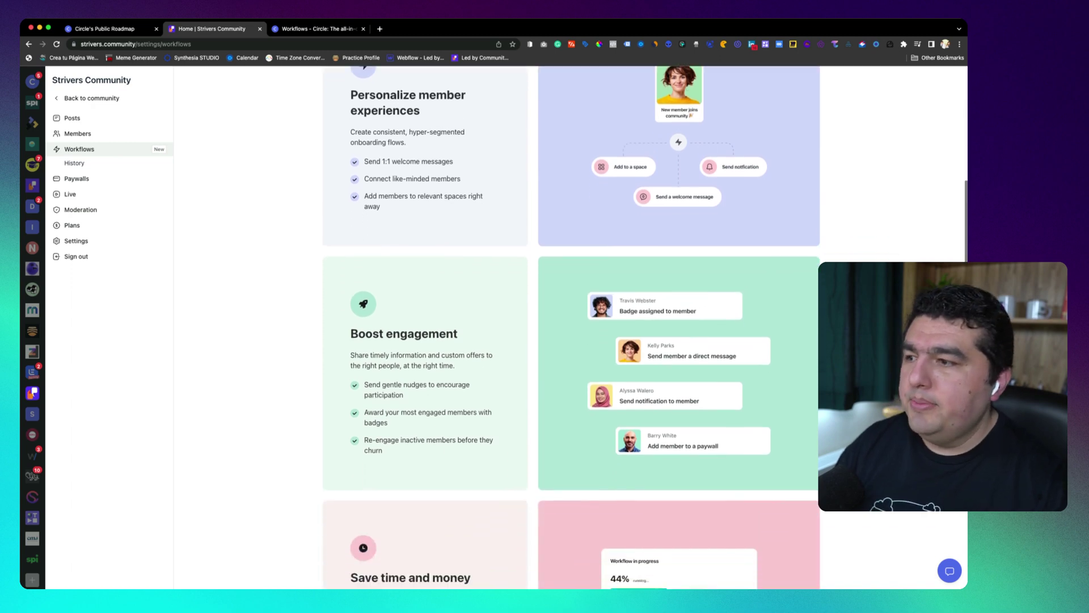
scroll(570, 328, down, 2)
scroll(571, 328, up, 2)
scroll(570, 328, down, 1)
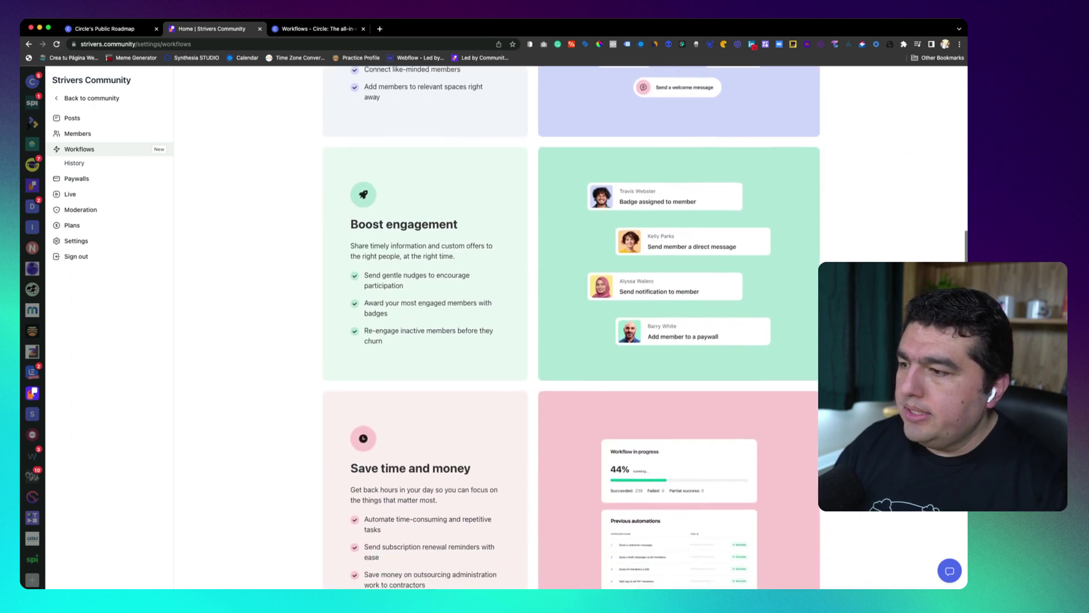
scroll(570, 328, down, 4)
scroll(570, 328, down, 1)
scroll(570, 328, up, 10)
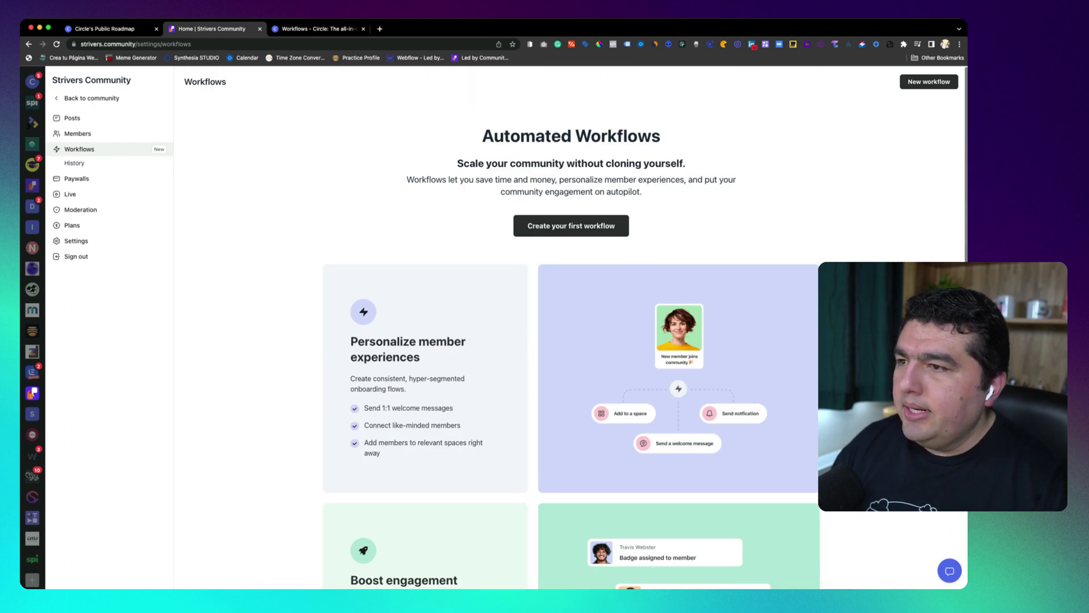
click(928, 81)
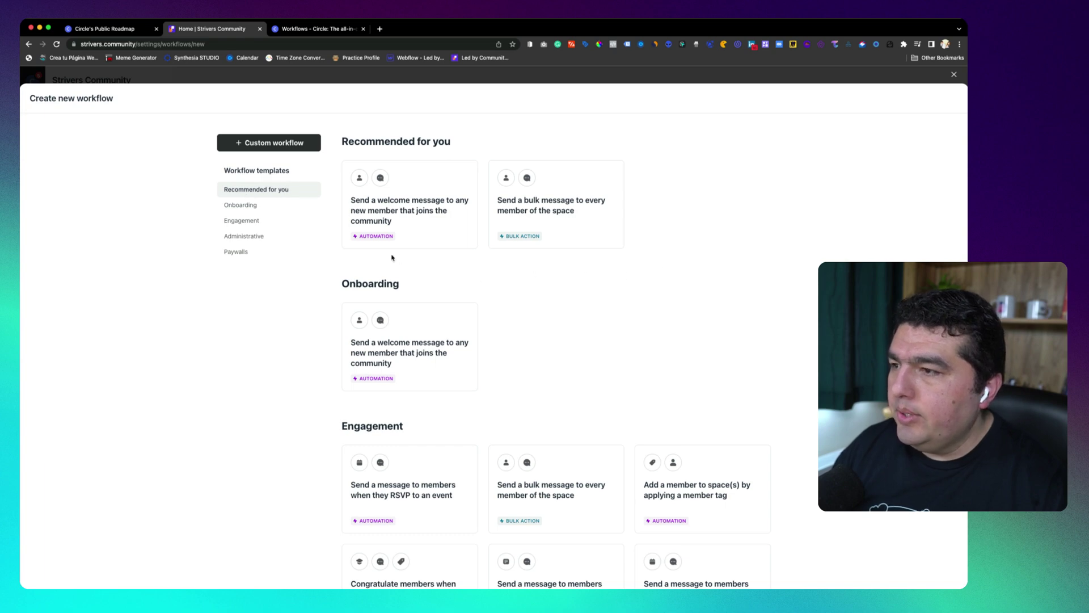
scroll(676, 260, down, 1)
scroll(712, 256, up, 1)
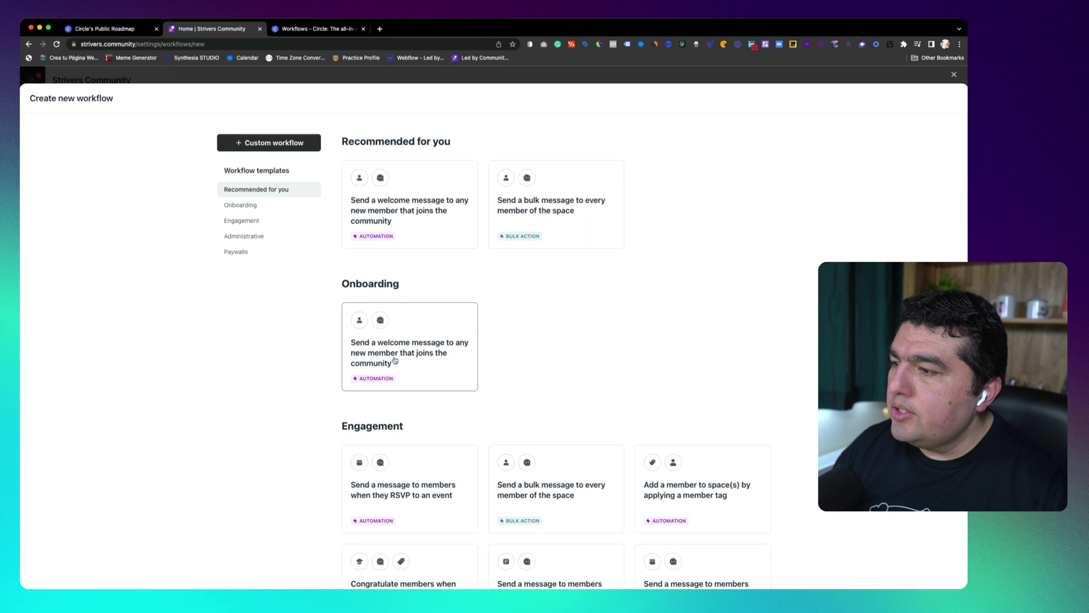
scroll(570, 362, down, 1)
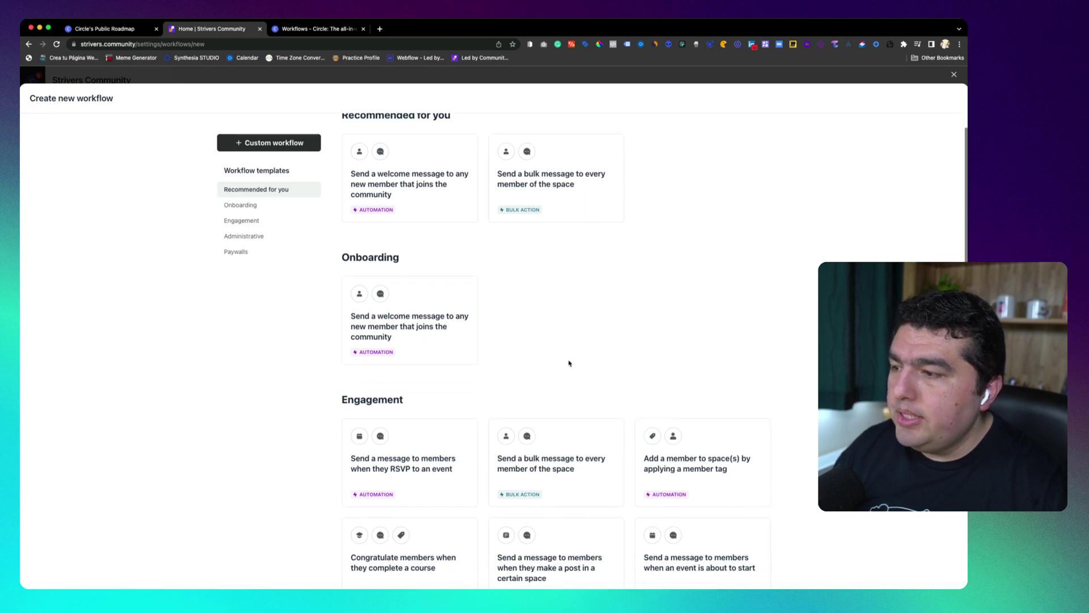
scroll(569, 363, down, 4)
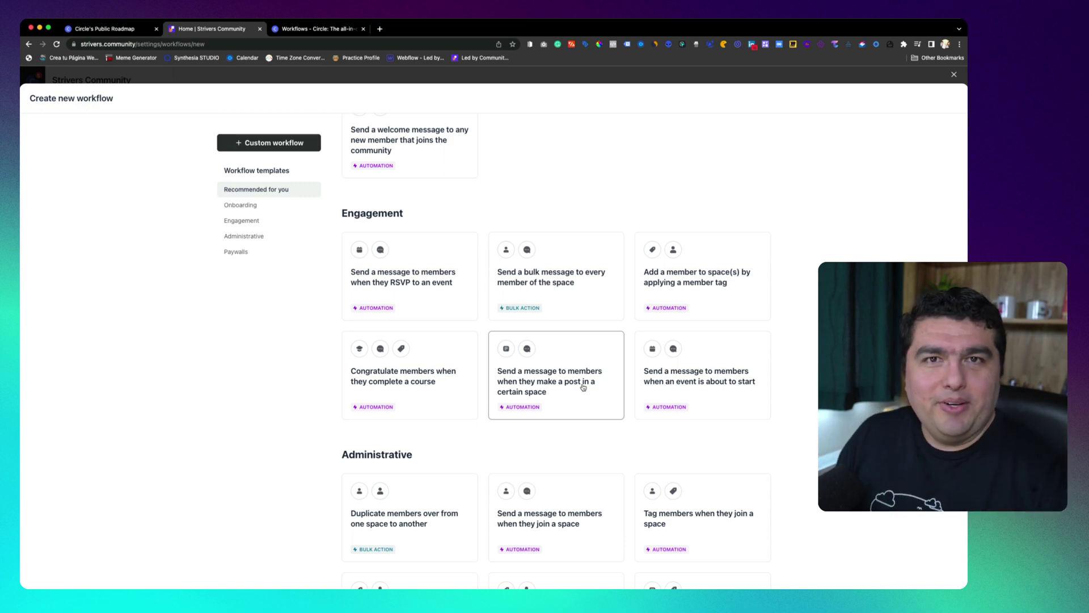
scroll(584, 383, down, 2)
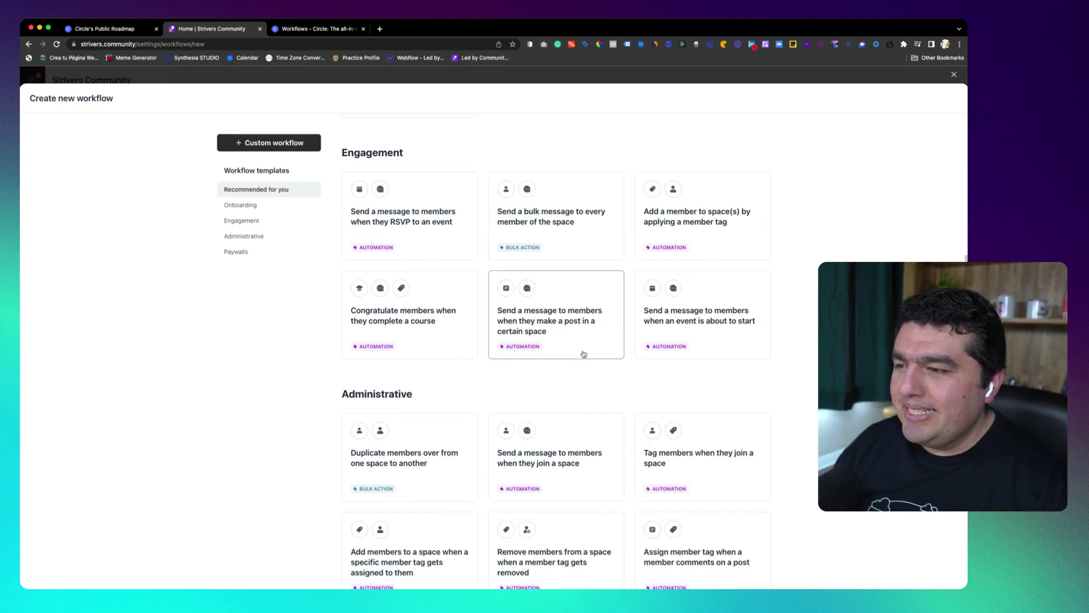
scroll(583, 353, down, 3)
scroll(581, 352, down, 1)
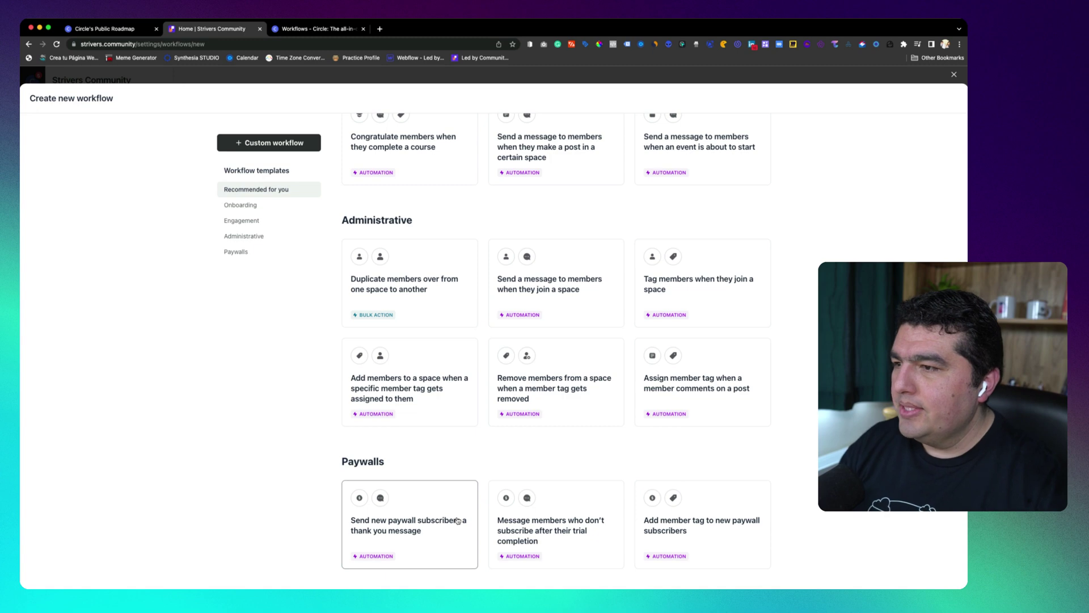
scroll(605, 437, up, 10)
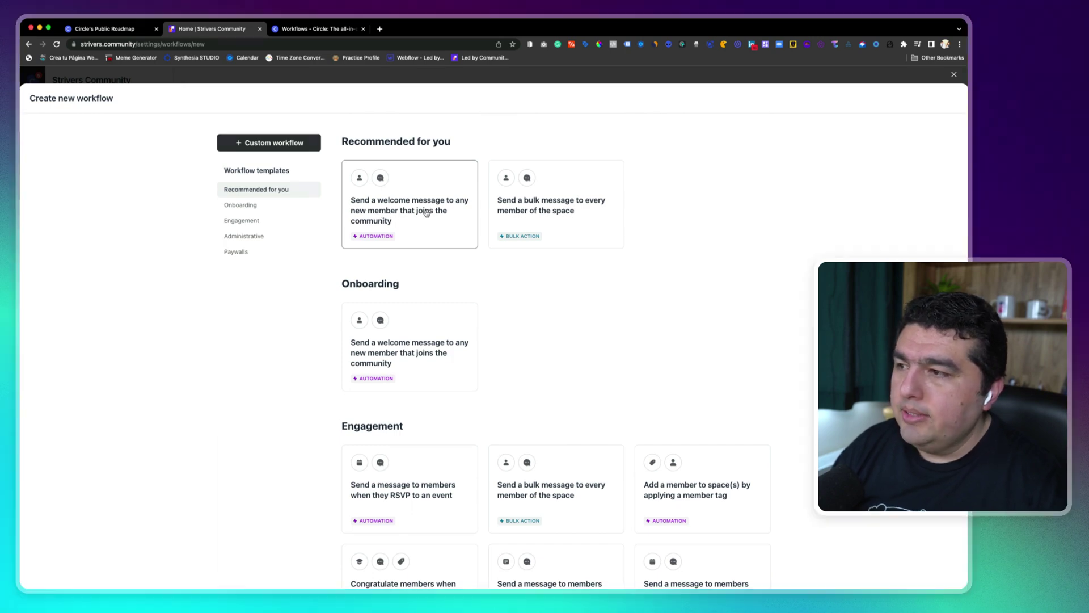
click(426, 212)
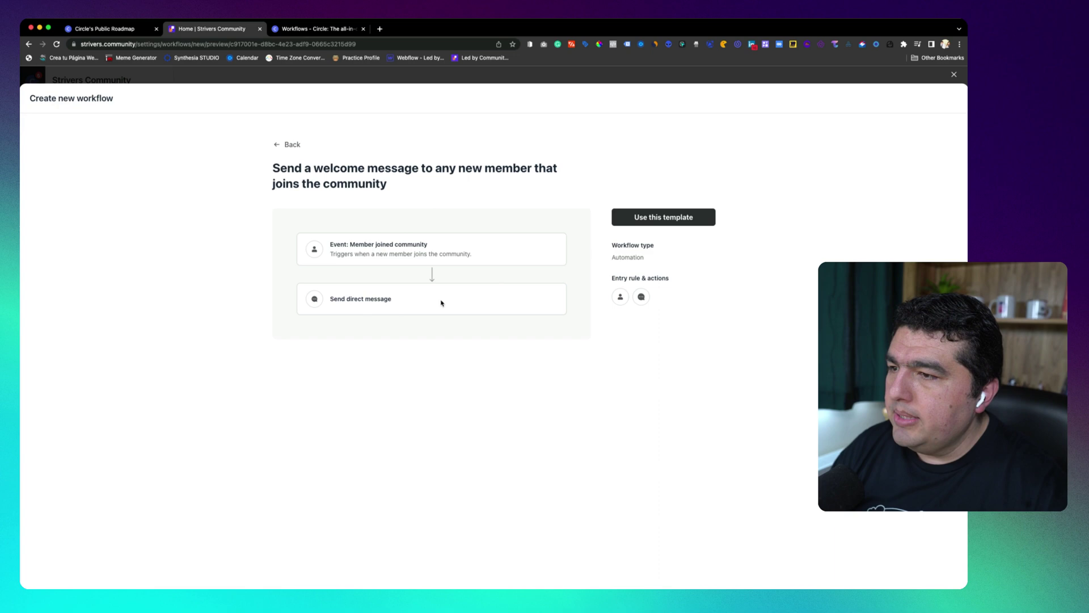
Create a workflow from the welcome message template, keeping the Member joined community trigger
click(669, 217)
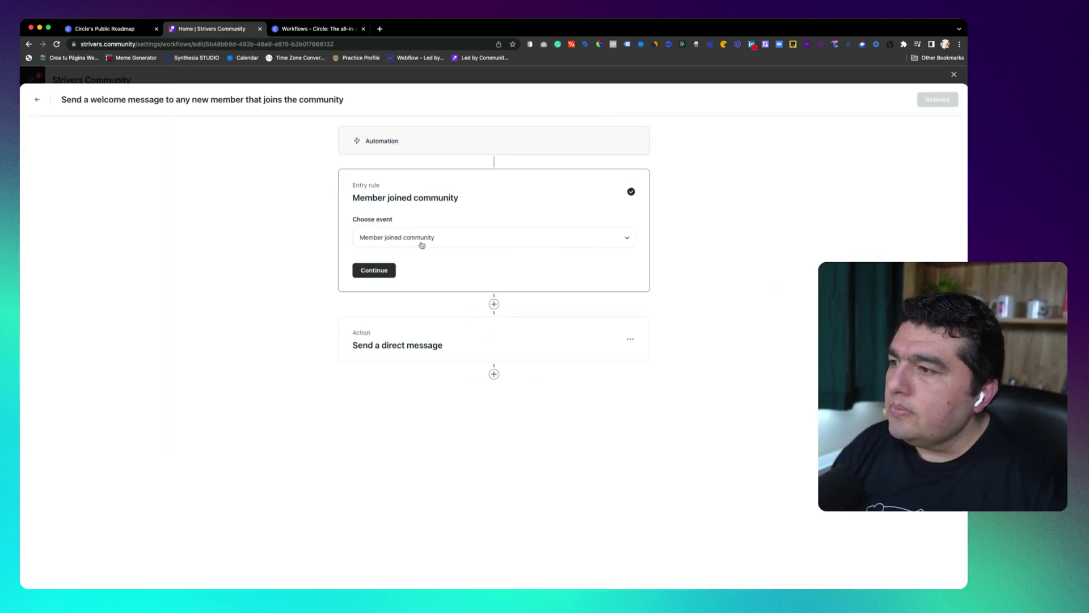
click(627, 239)
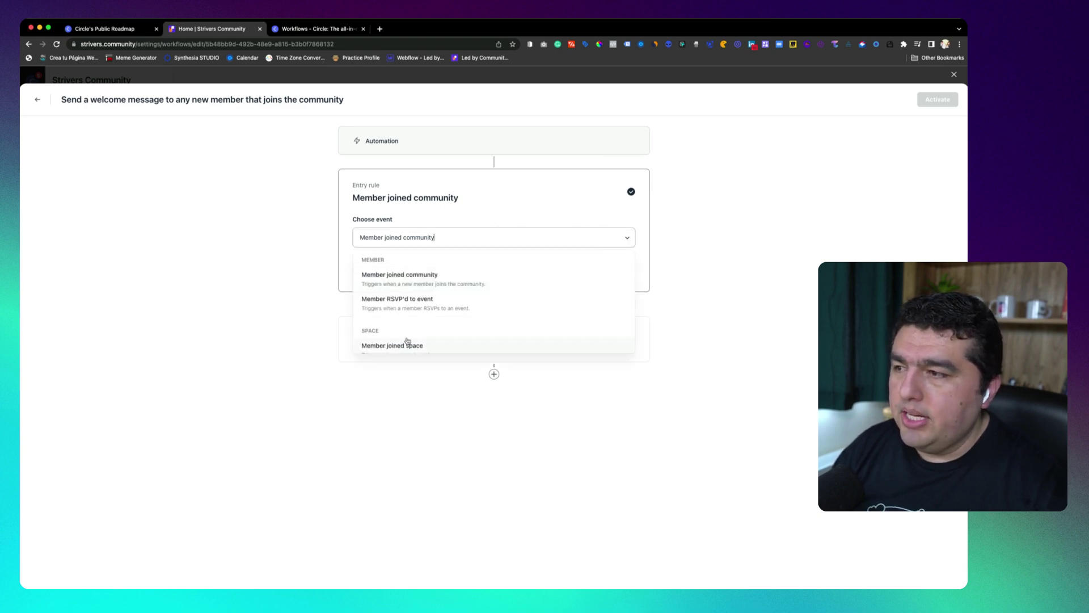
scroll(505, 307, down, 3)
scroll(504, 307, down, 3)
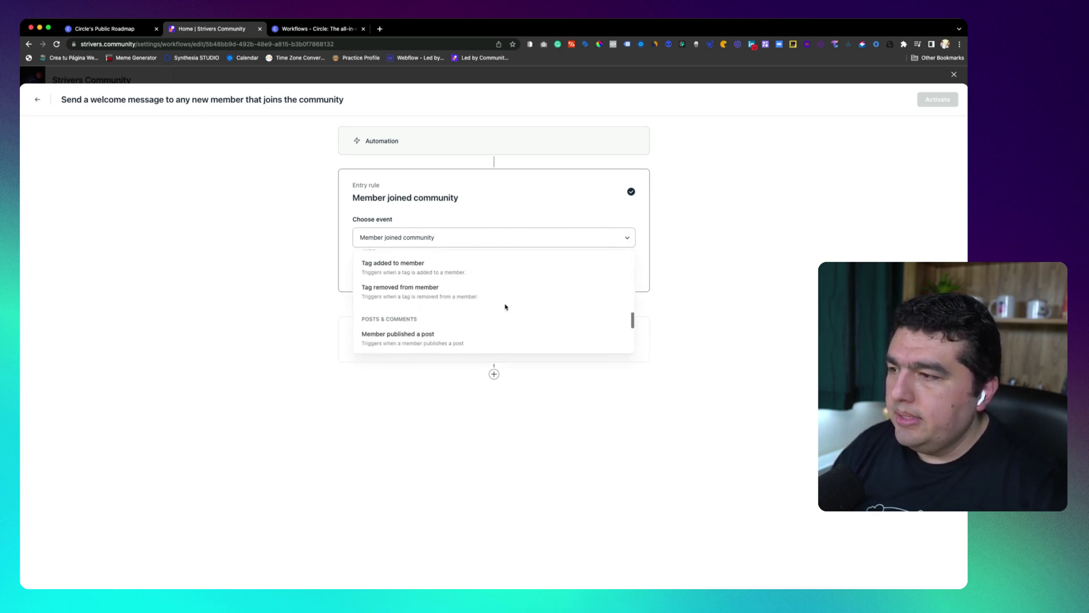
scroll(505, 306, up, 1)
scroll(528, 304, up, 5)
scroll(527, 306, down, 10)
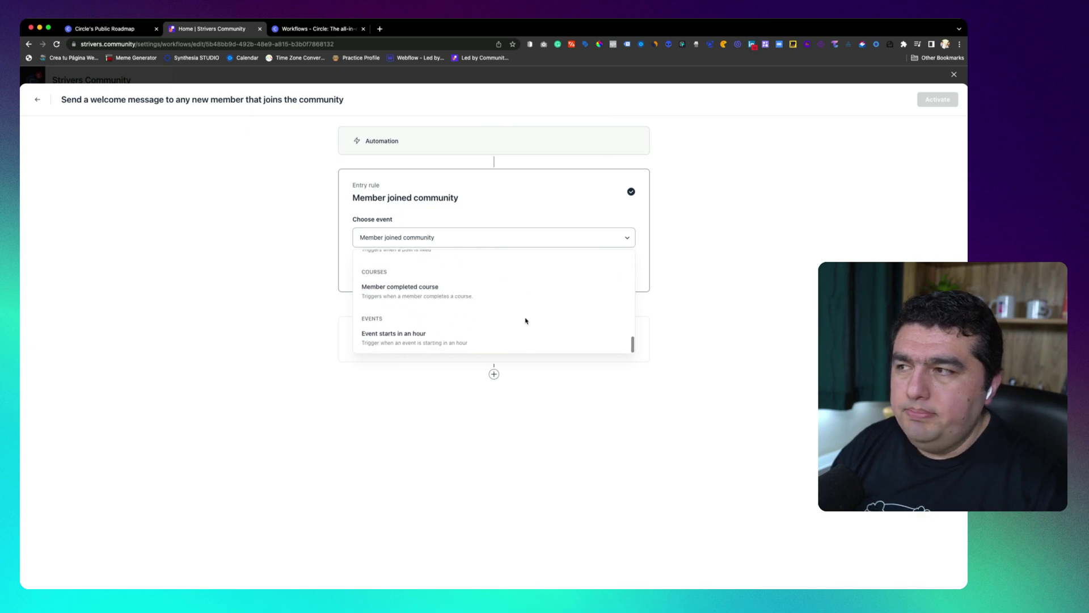
click(672, 213)
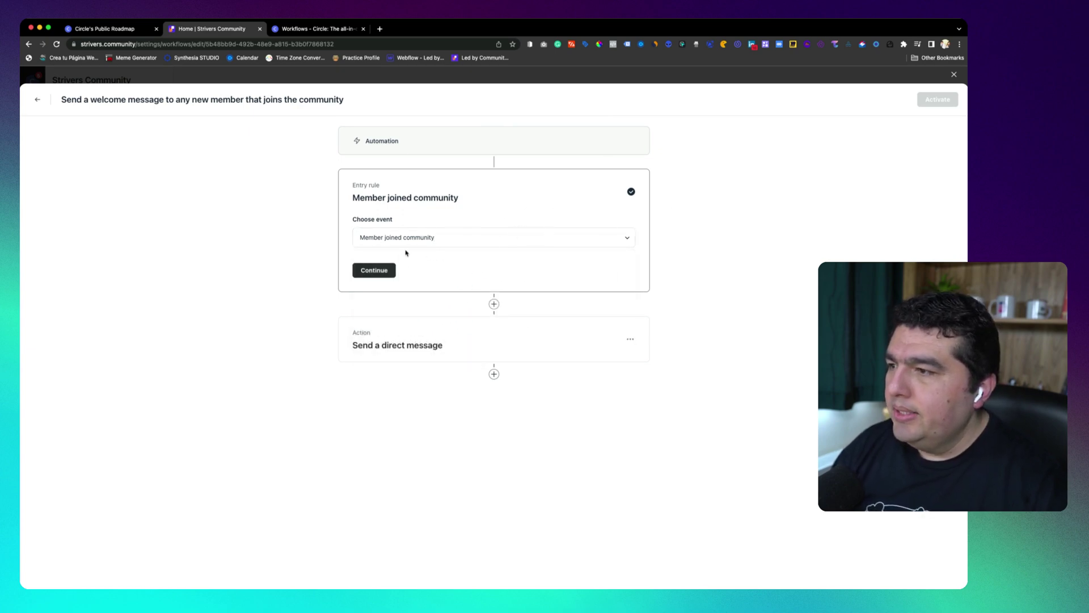
click(375, 270)
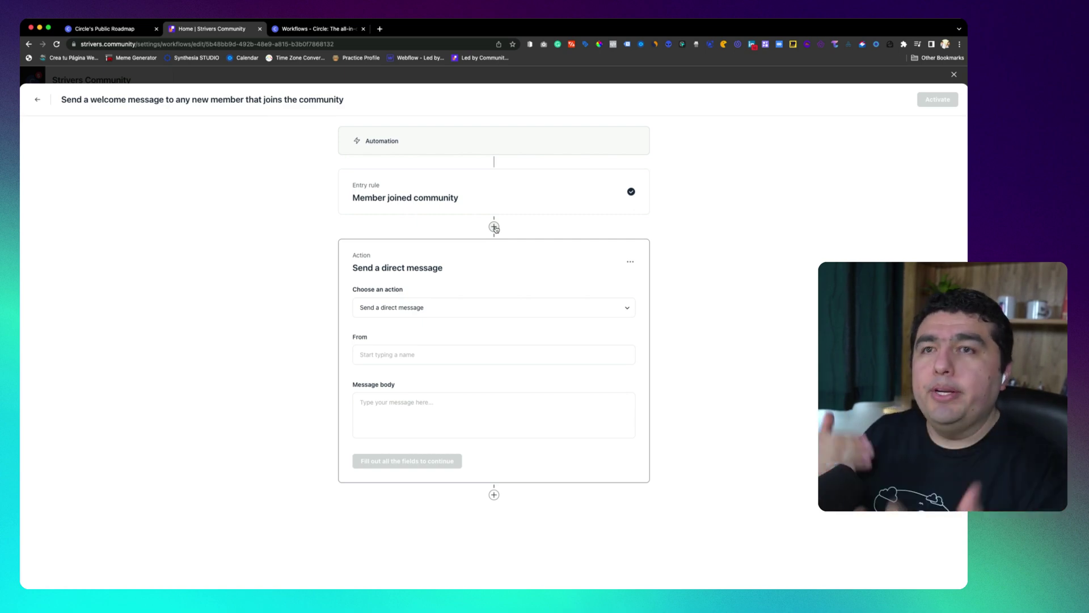
Set the suggested member as sender and draft the welcome message body
click(395, 353)
text(Franci)
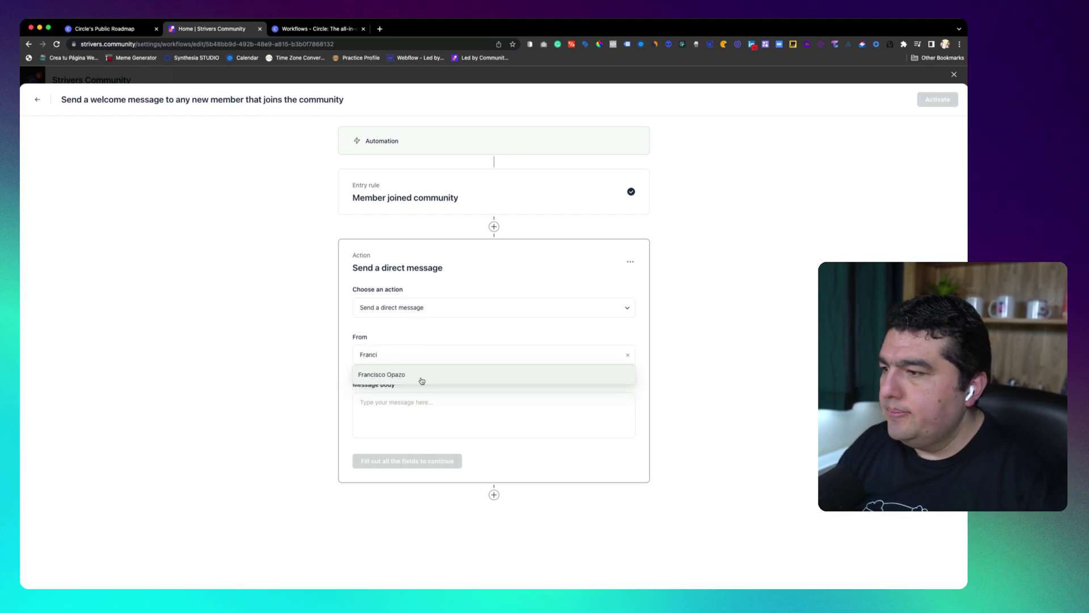
click(421, 379)
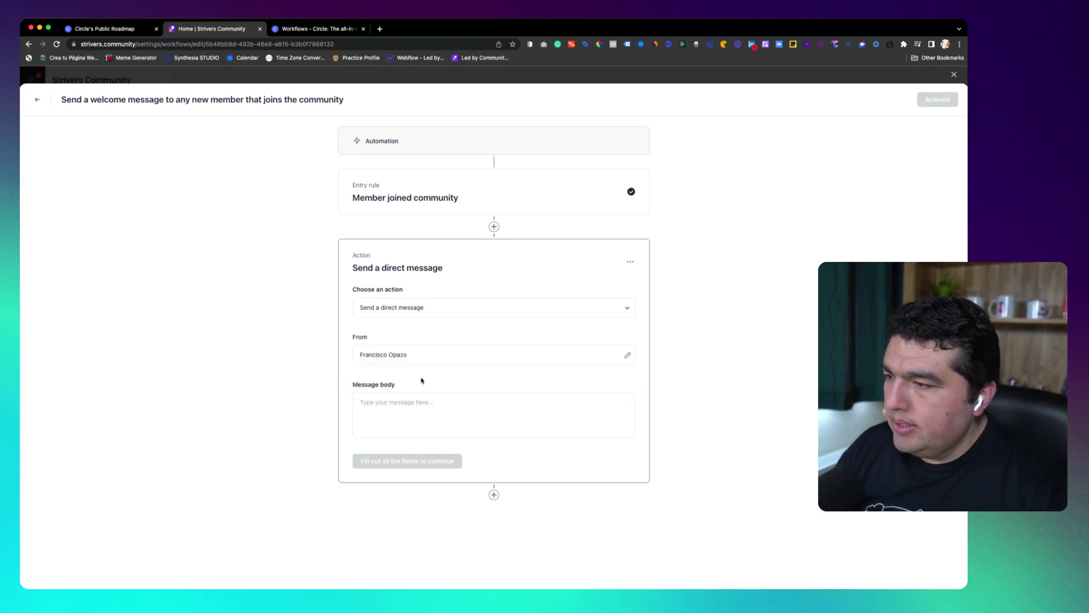
click(443, 404)
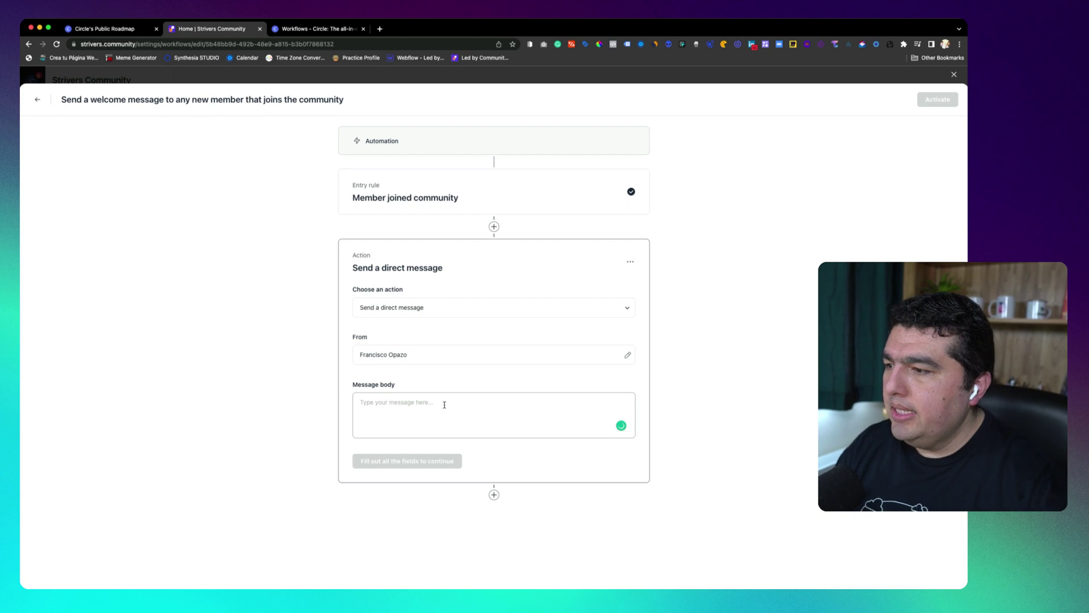
text(Hey )
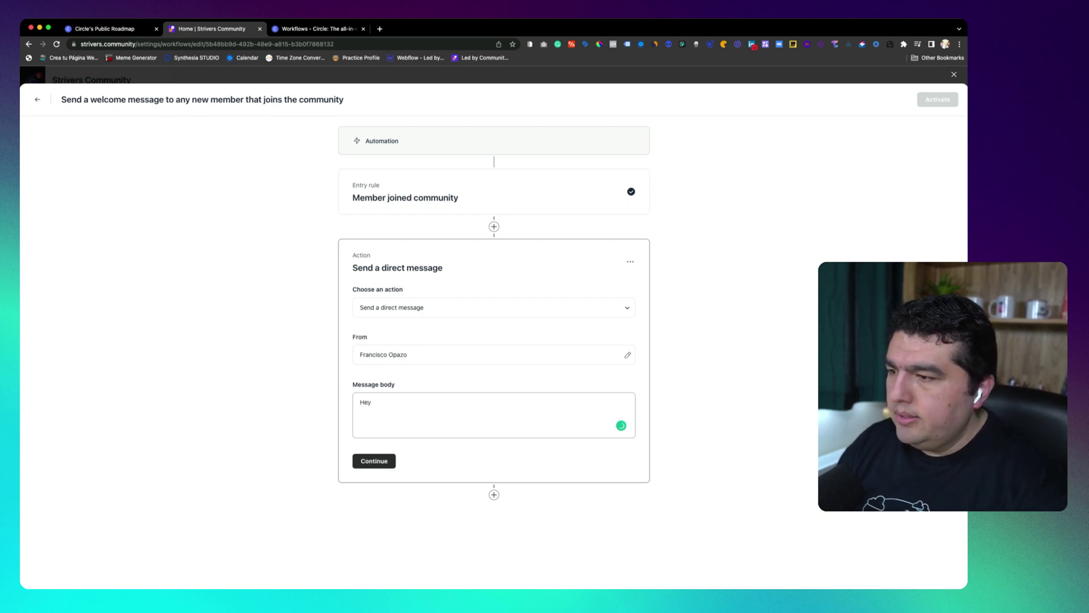
text({)
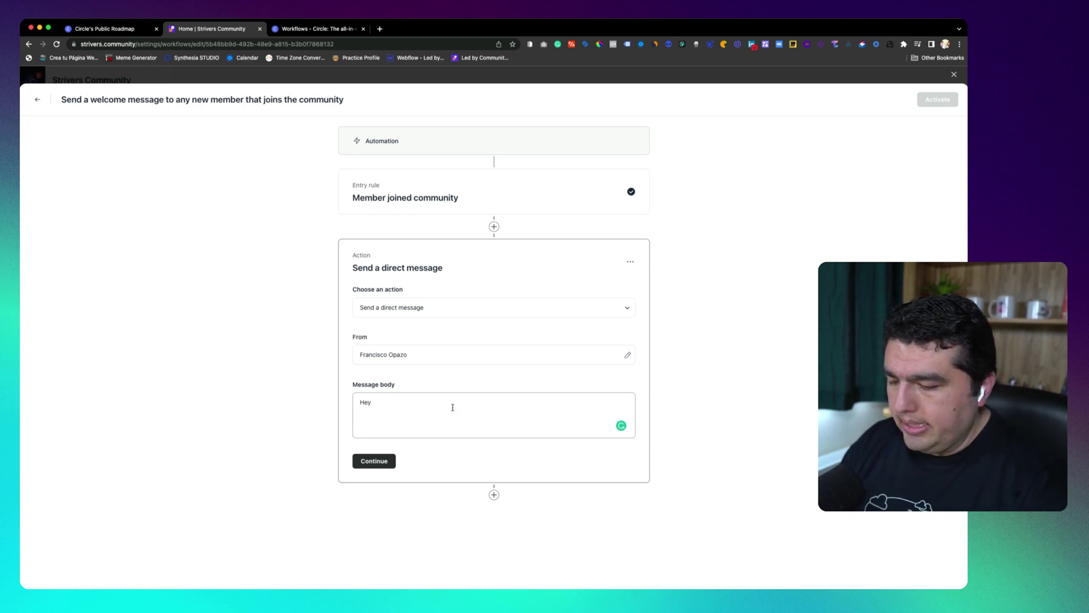
text(EMBERNAME)
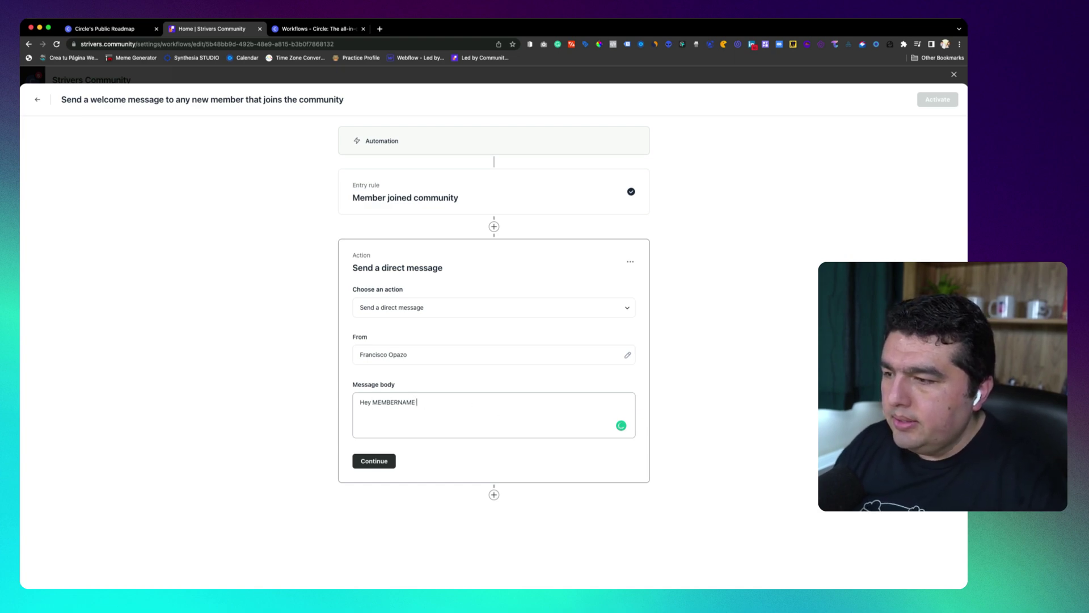
text( ;)
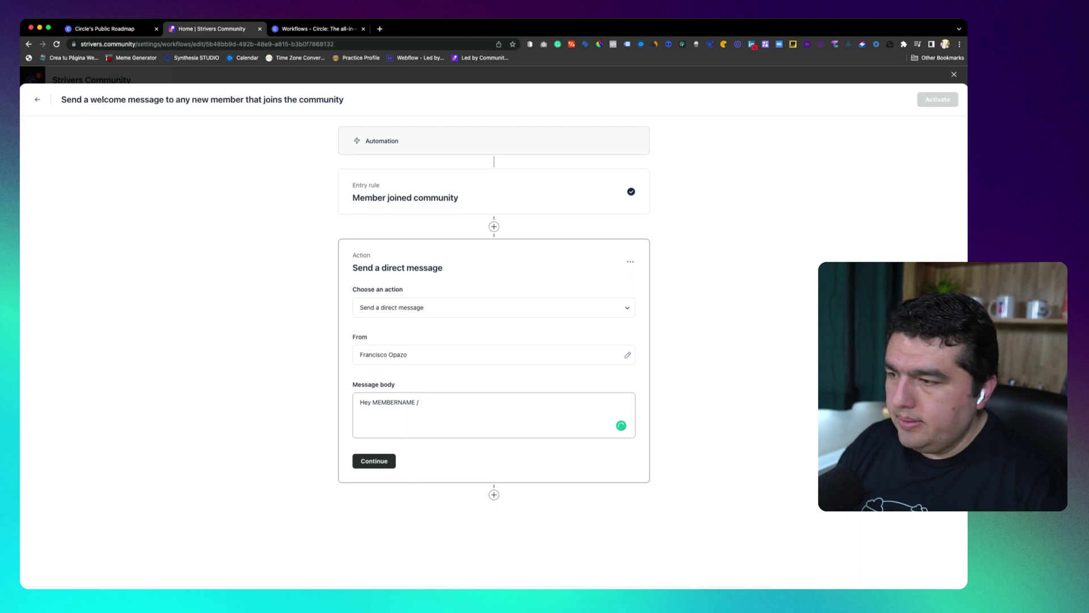
key(BackSpace)
key(BackSpace)
key(BackSpace)
key(BackSpace)
key(BackSpace)
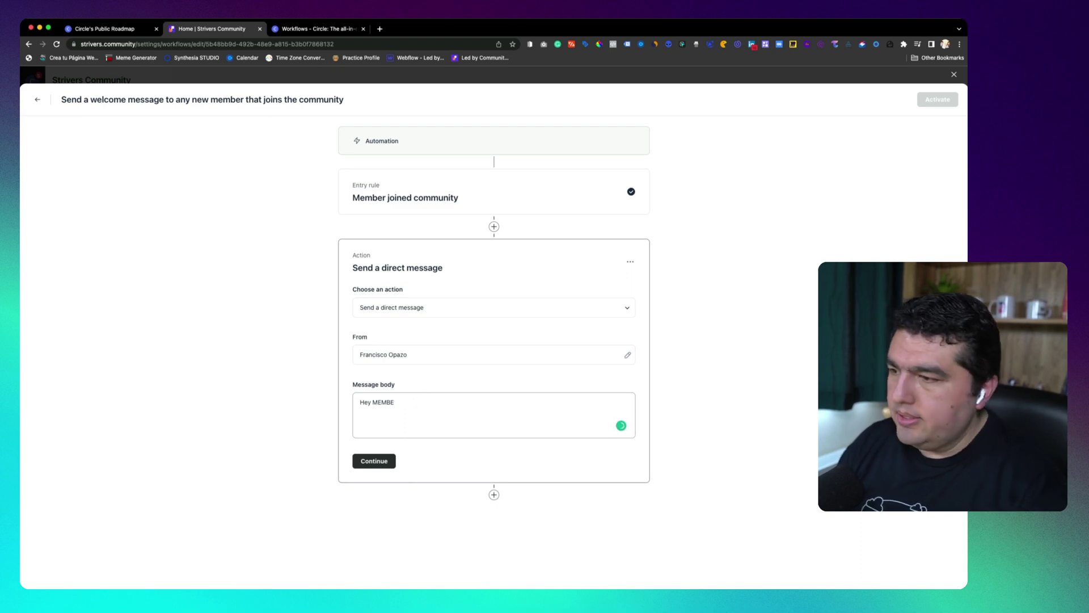
key(BackSpace)
key(BackSpace)
key(BackSpace)
key(BackSpace)
key(BackSpace)
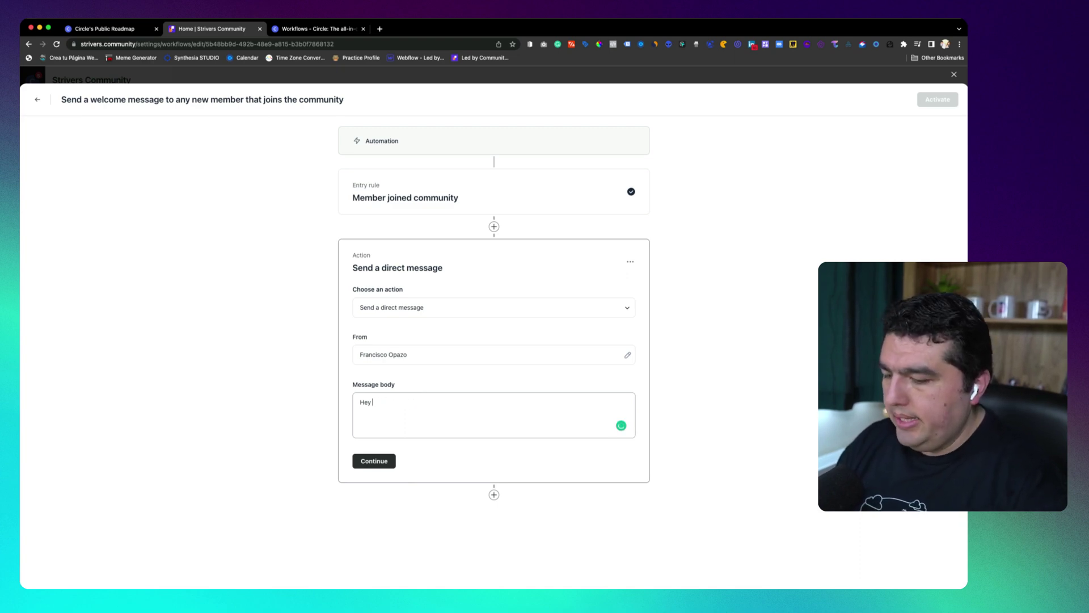
key(BackSpace)
key(BackSpace)
key(BackSpace)
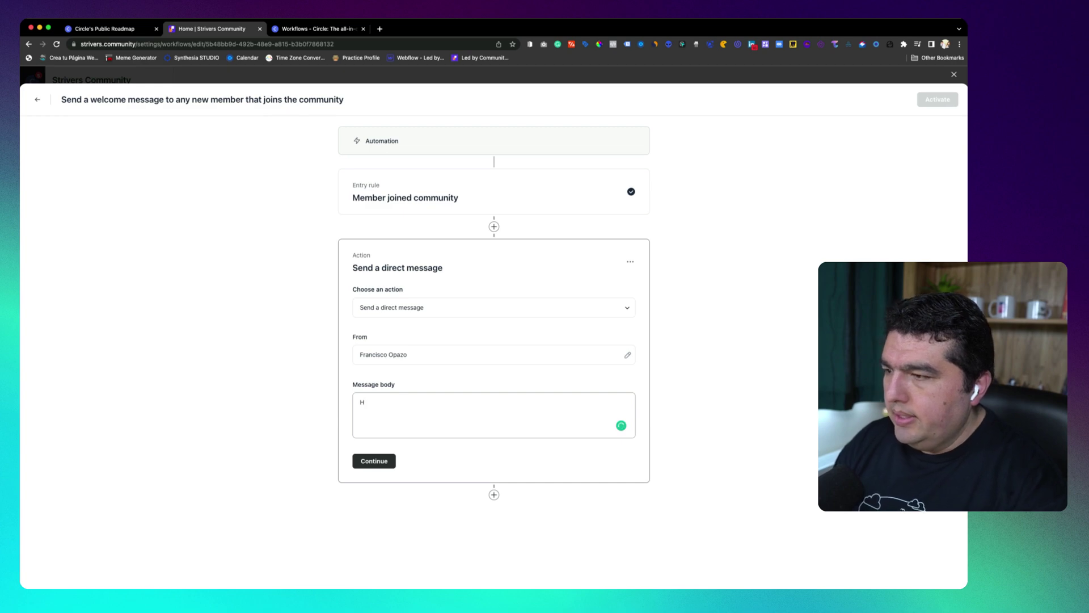
text(I THERE)
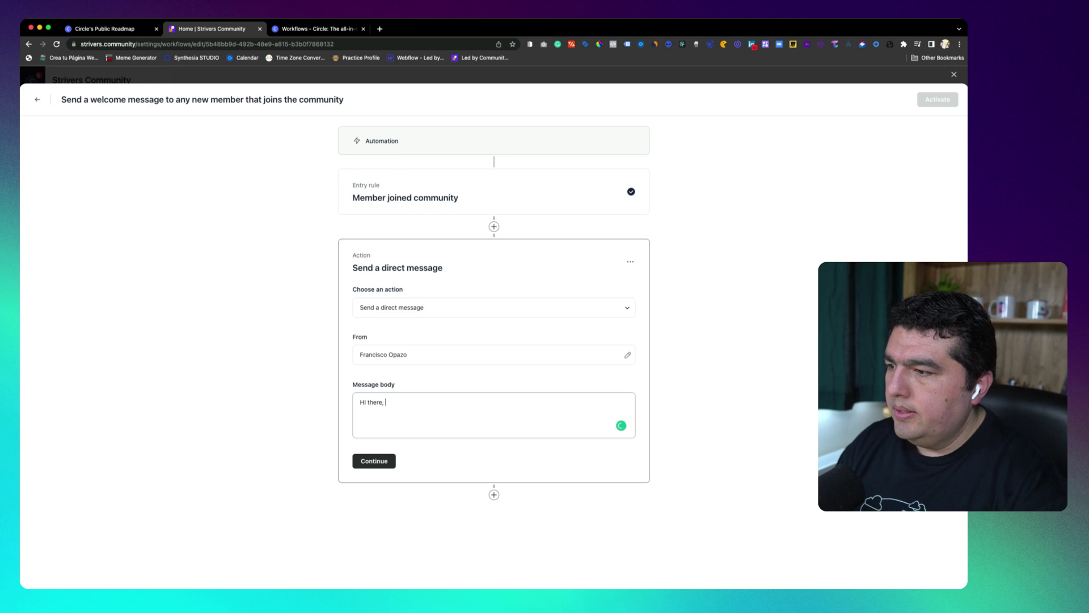
text(thank you somuch)
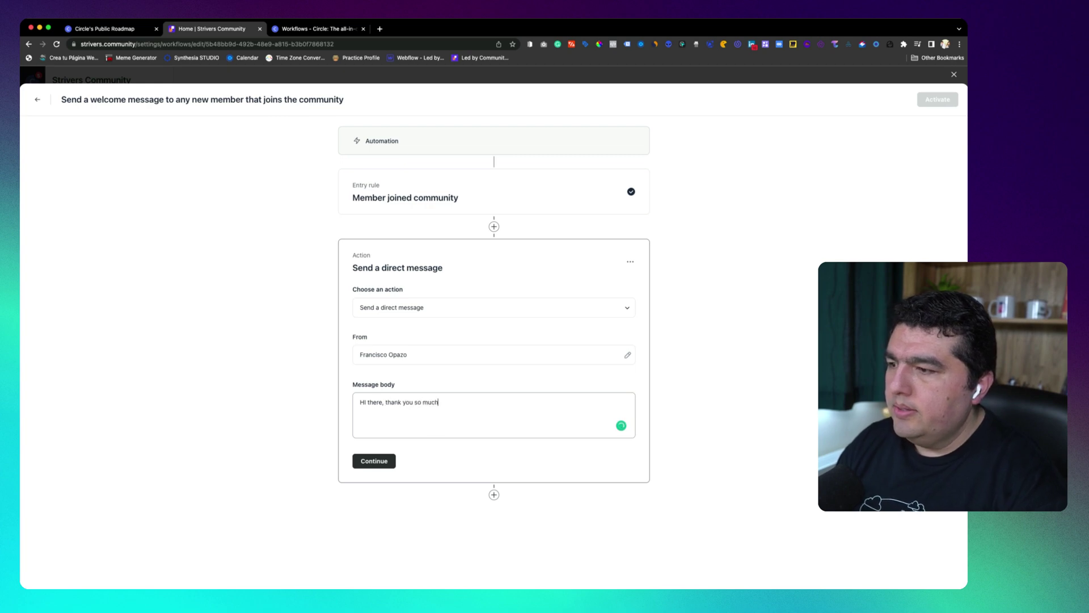
text( forjoining our)
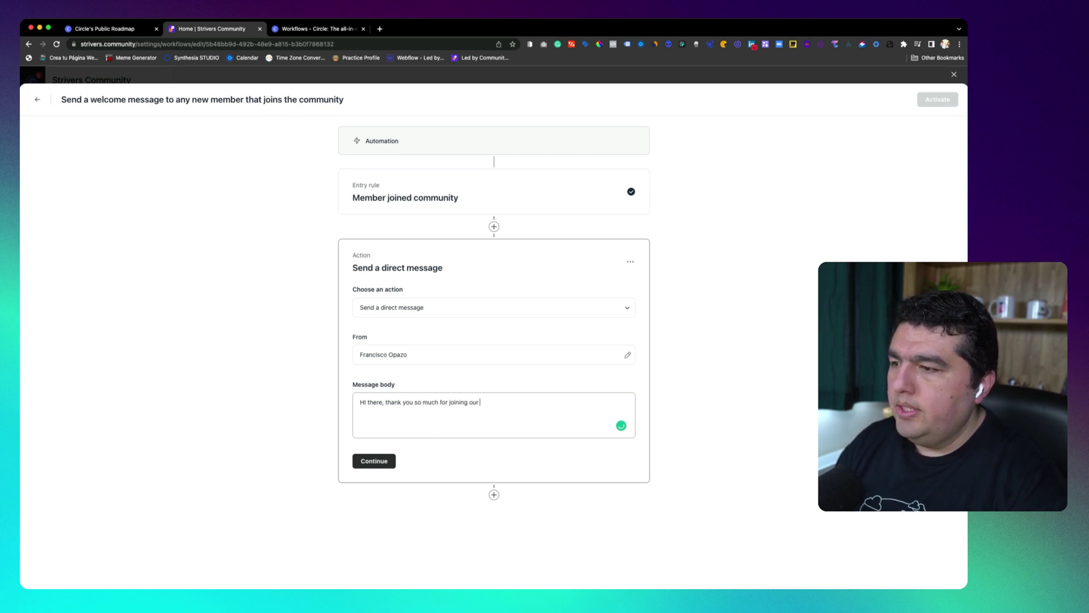
text( communit)
text(.)
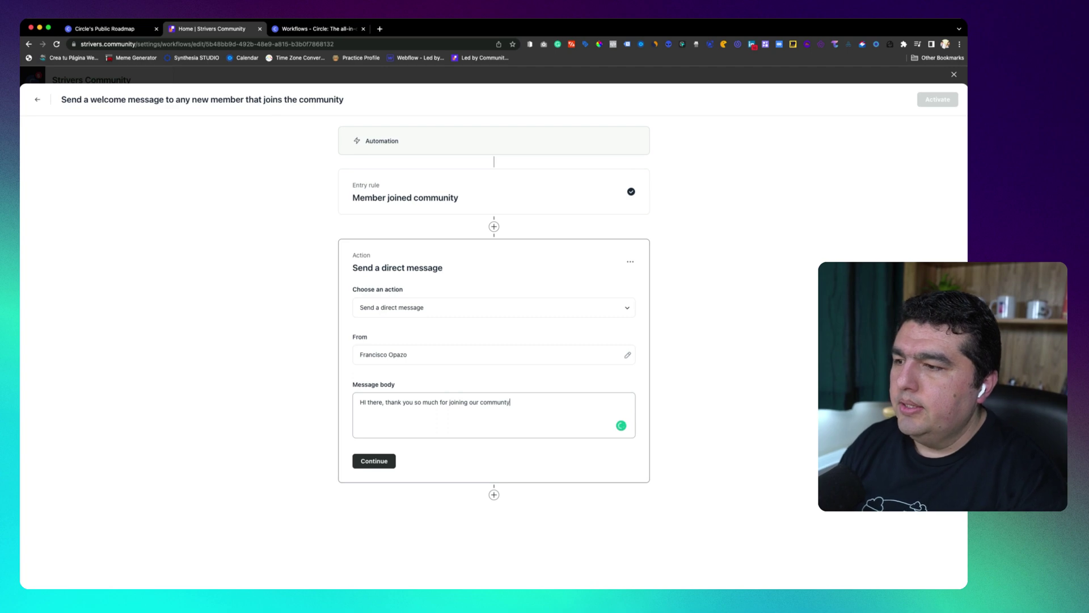
key(Return)
text(A in)
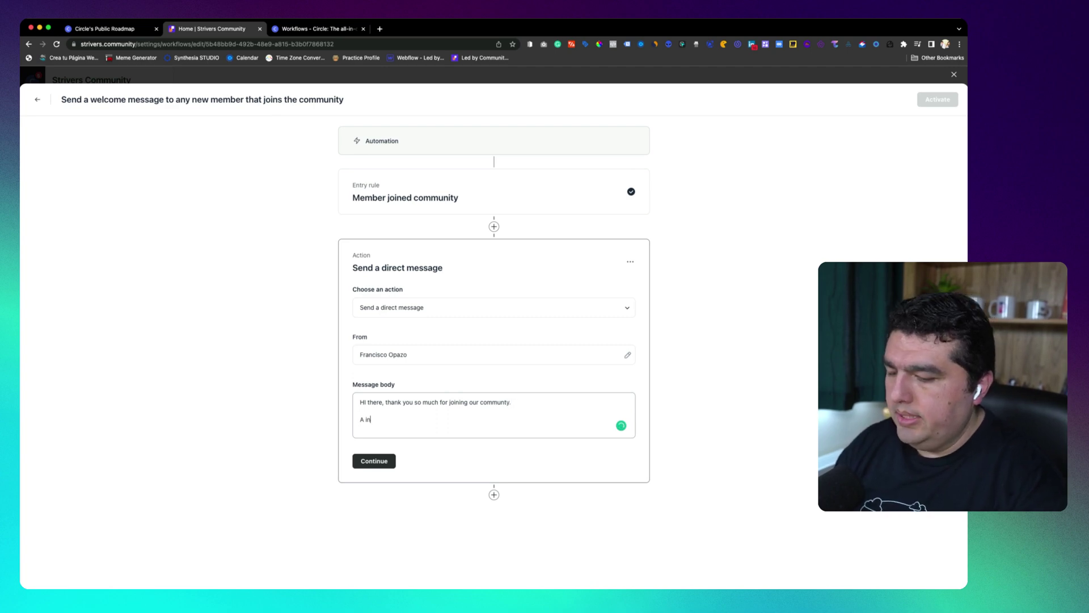
text(itial good ste)
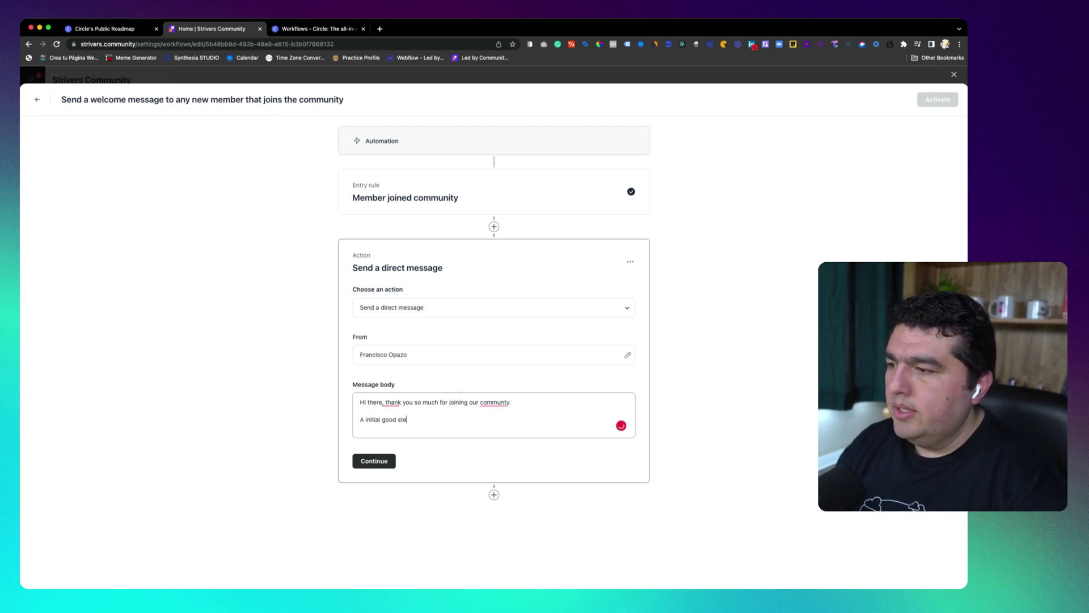
text(is tro)
text(o in)
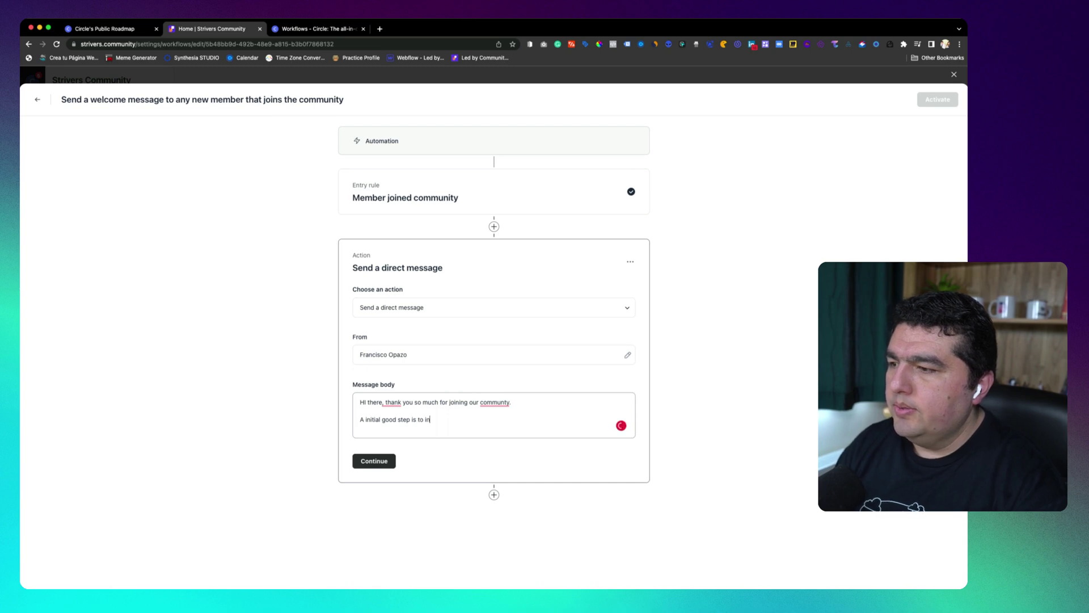
text(tr)
key(BackSpace)
key(BackSpace)
key(BackSpace)
text(introduce )
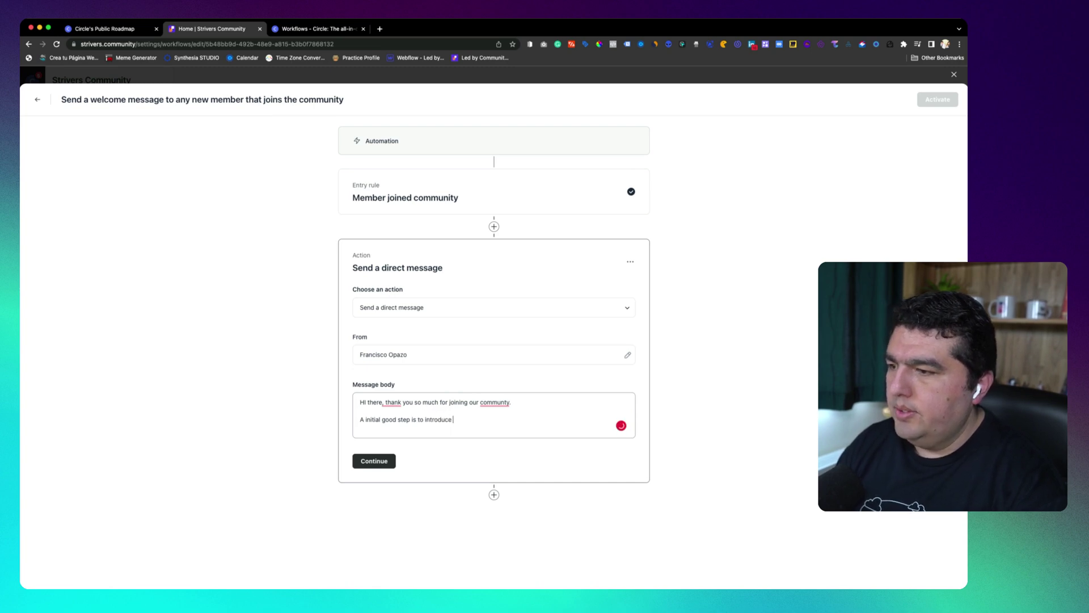
text(yourself y)
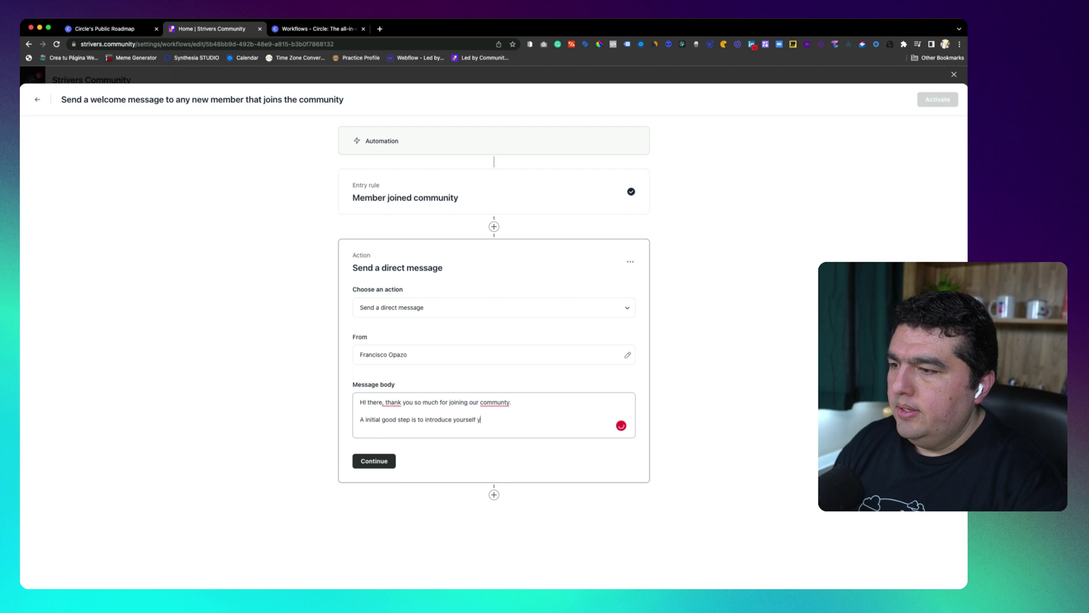
key(BackSpace)
key(BackSpace)
key(BackSpace)
text(f to our)
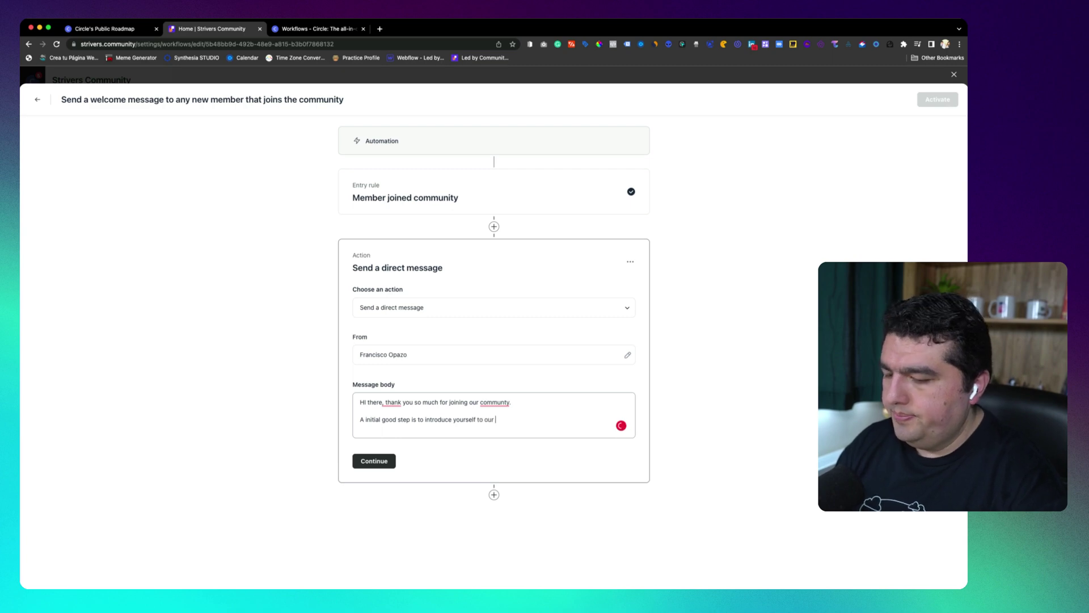
text( members.)
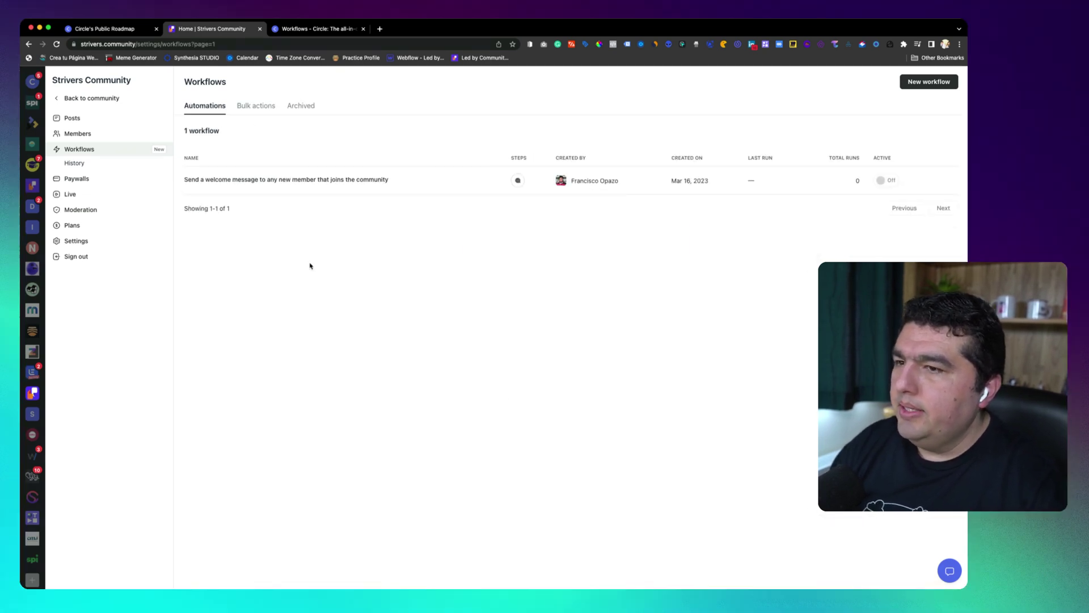
Open the welcome workflow in edit mode with its direct-message step expanded, then exit
click(348, 181)
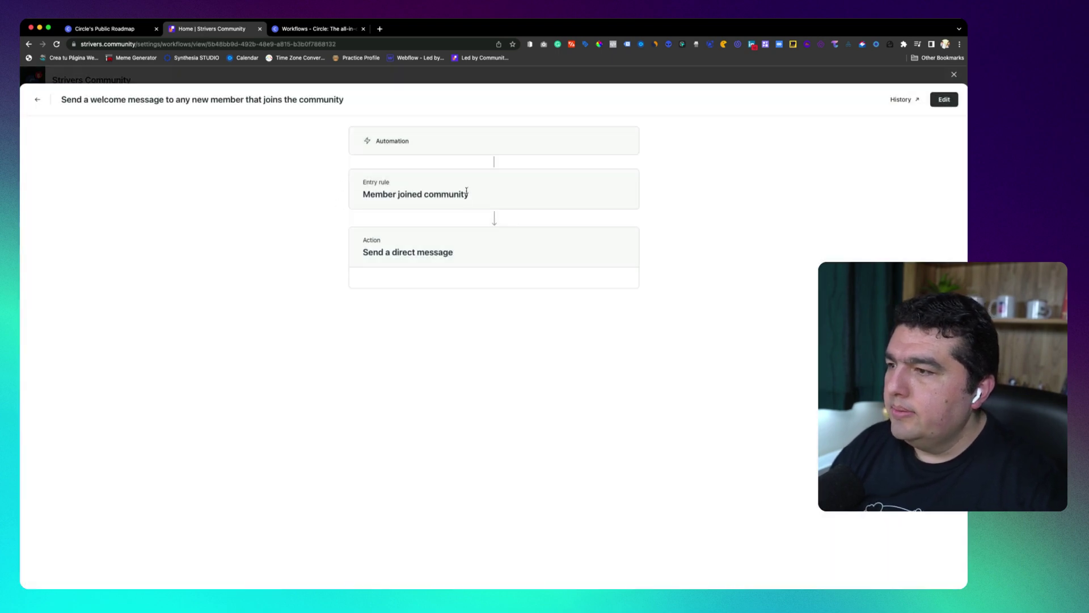
drag(474, 253, 668, 158)
click(944, 100)
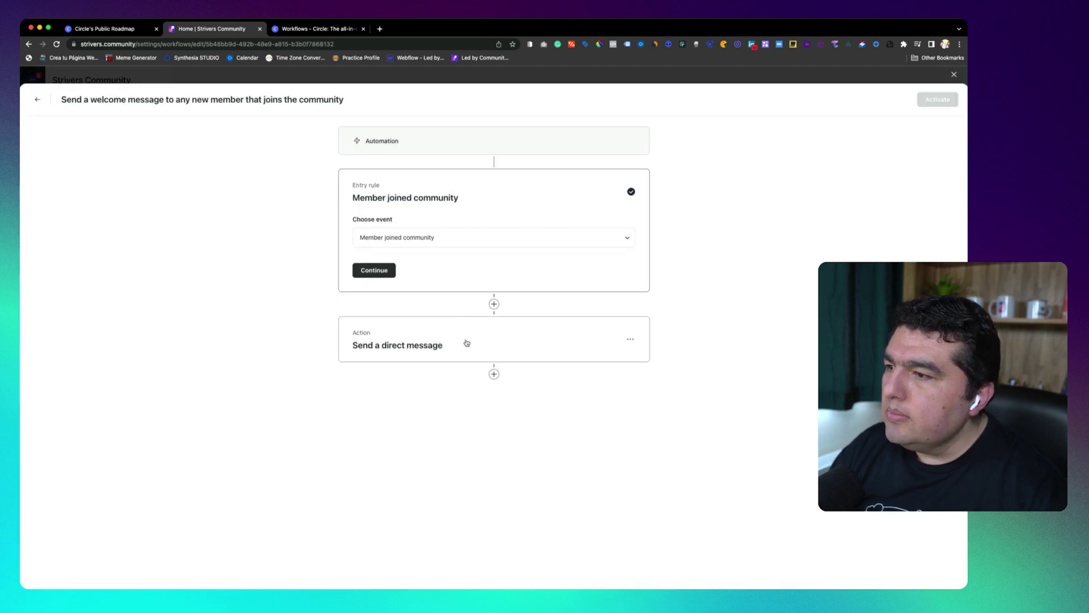
click(467, 343)
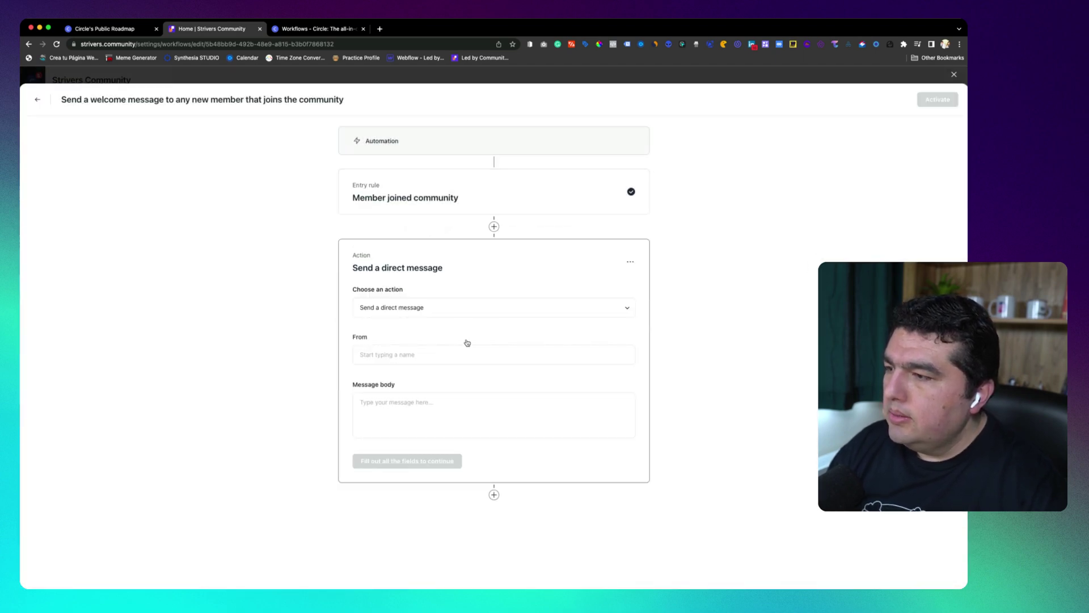
key(Escape)
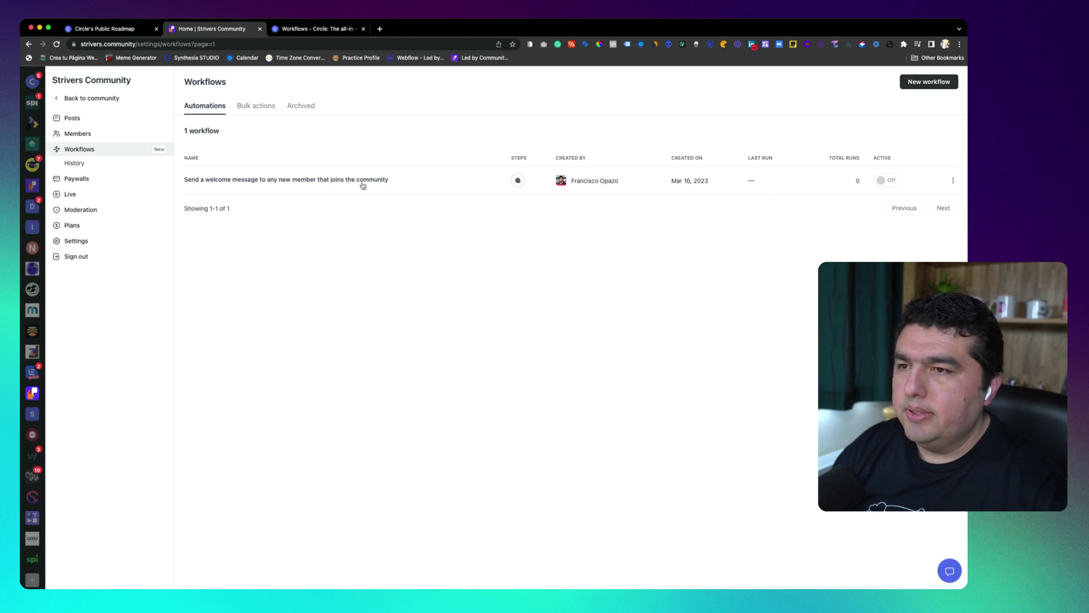
Reopen the welcome workflow for editing and expand its direct-message step's sender field
click(341, 180)
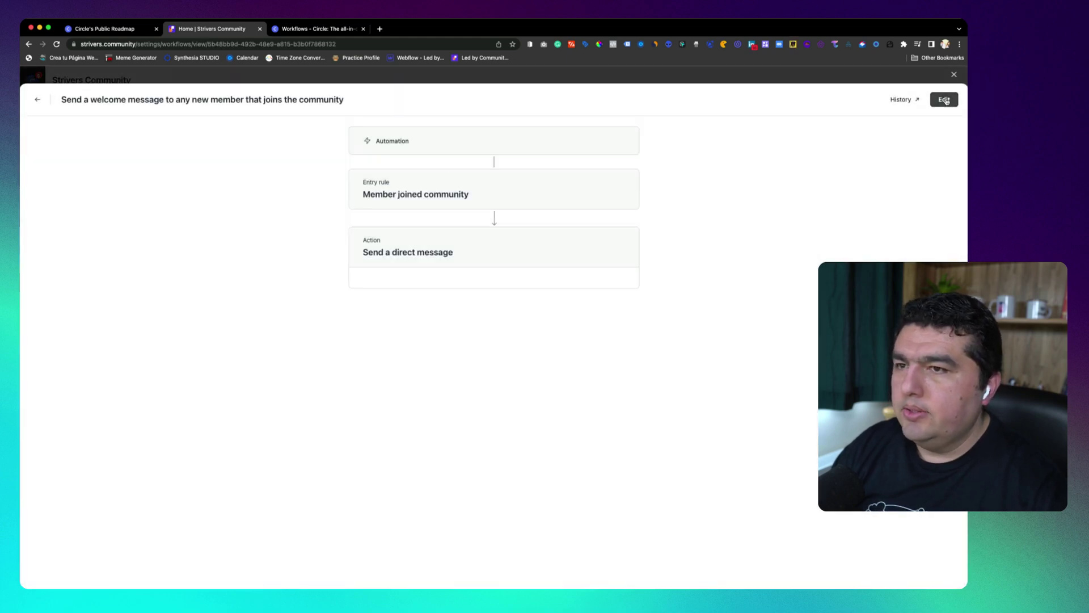
click(945, 102)
click(472, 342)
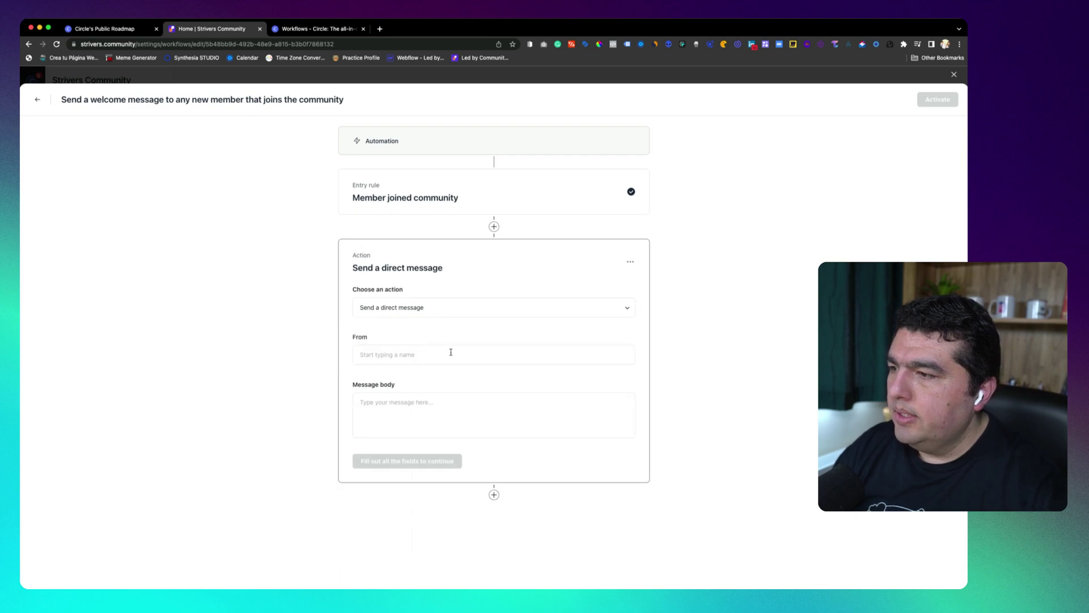
click(387, 354)
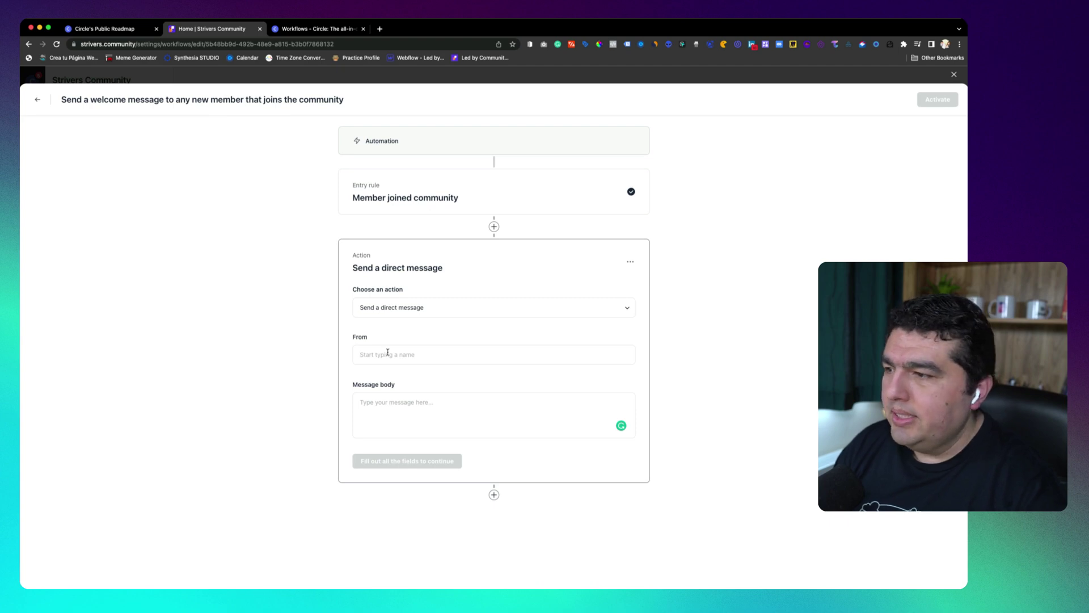
text(f)
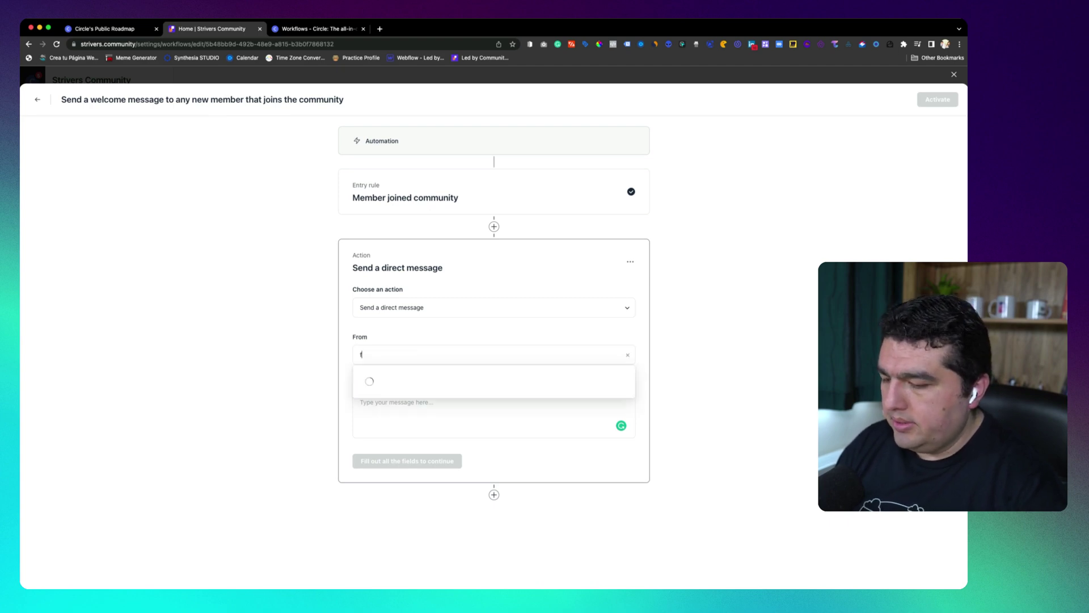
text(ra)
Set the suggested member as sender and write the welcome message ending with an intro-URL placeholder
click(396, 374)
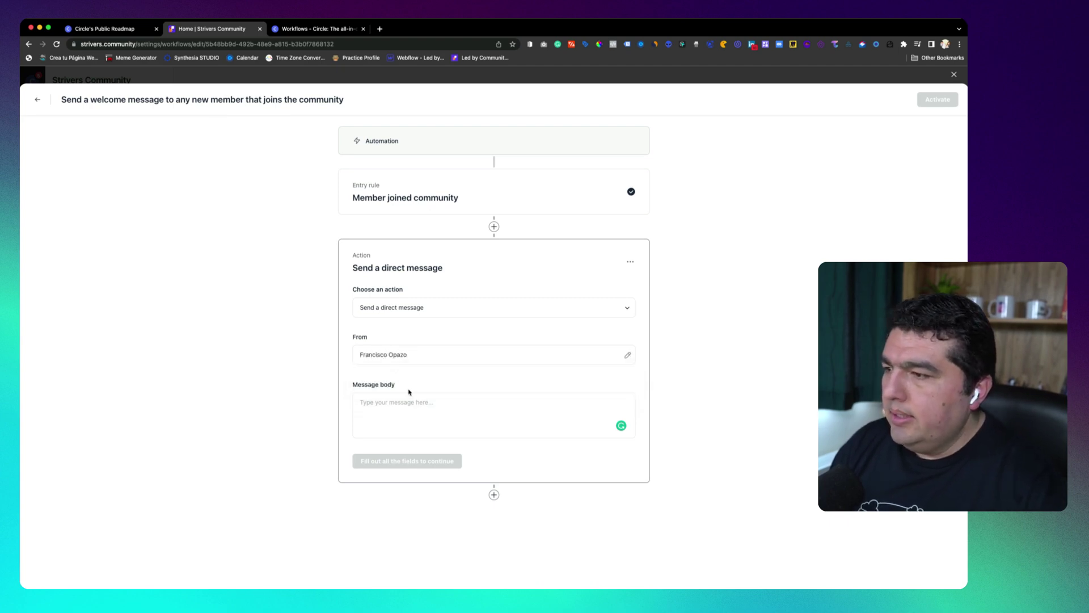
text(H)
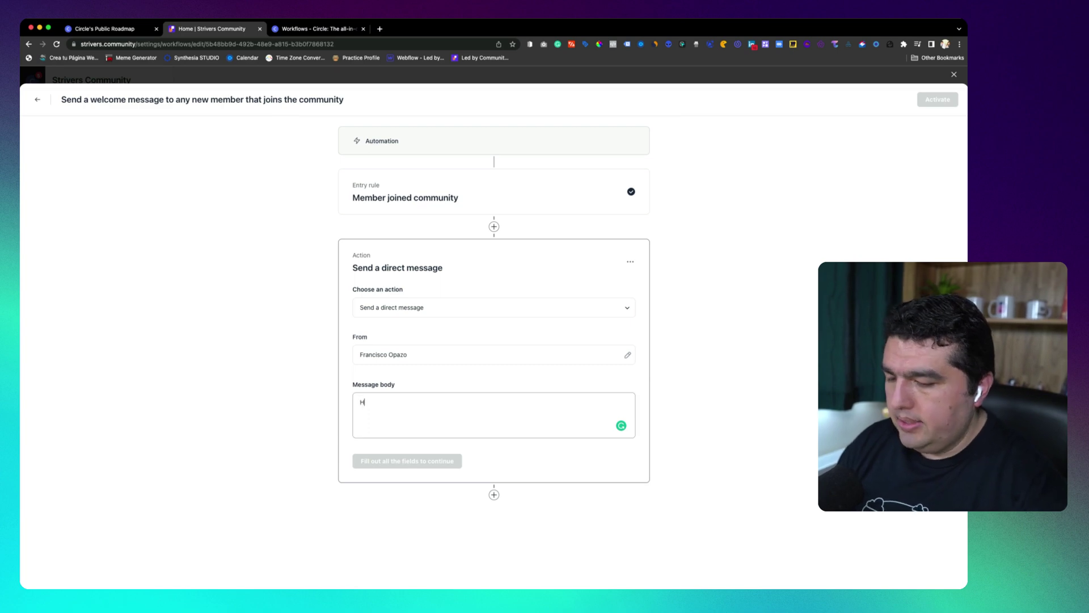
text(i there,)
key(BackSpace)
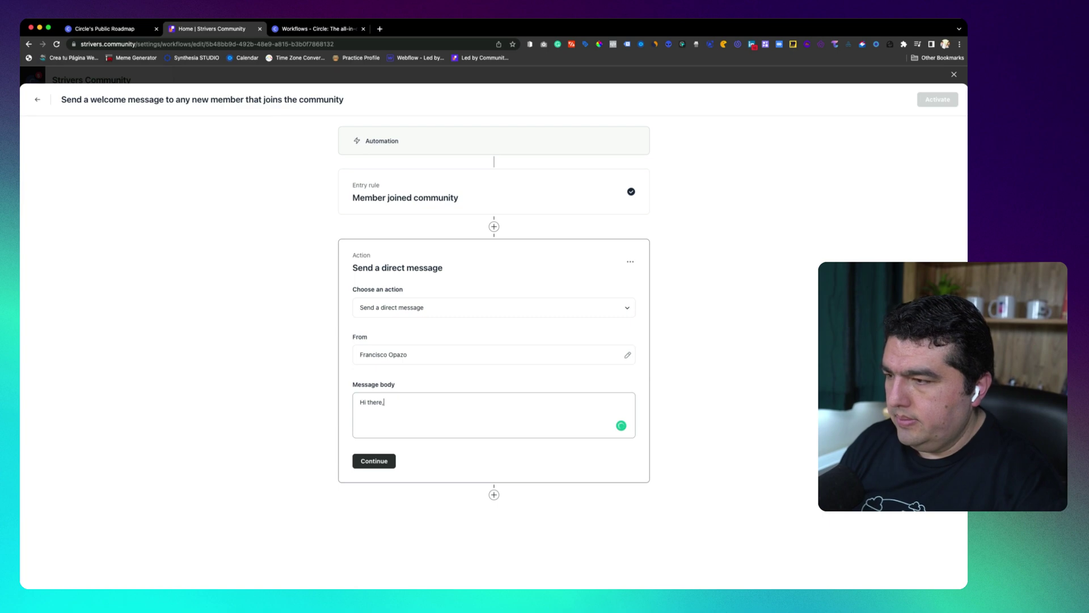
text(come to ou)
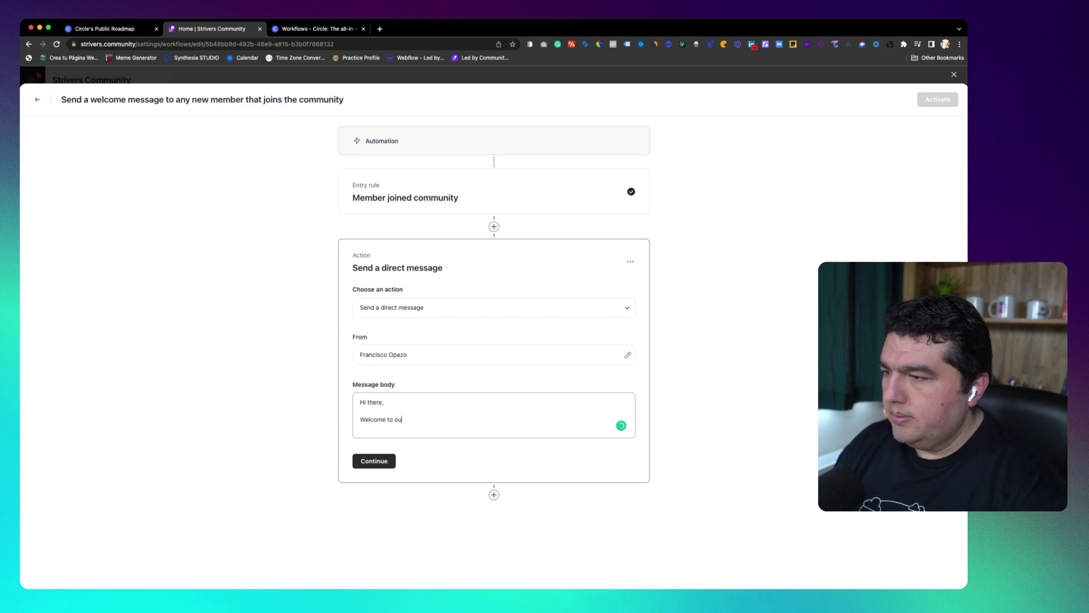
text(r community!)
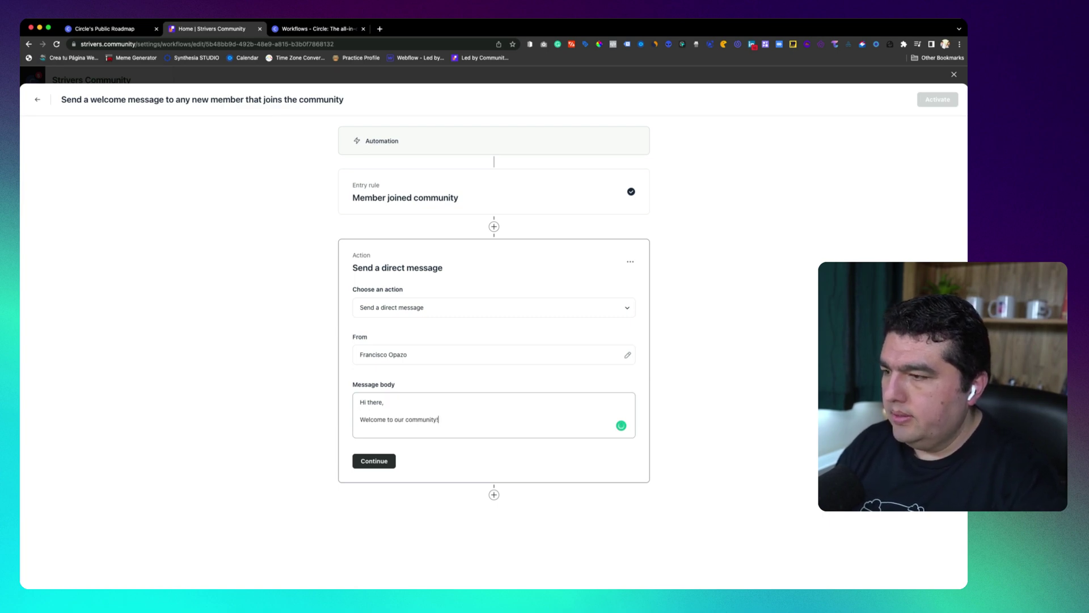
key(Return)
text(good init)
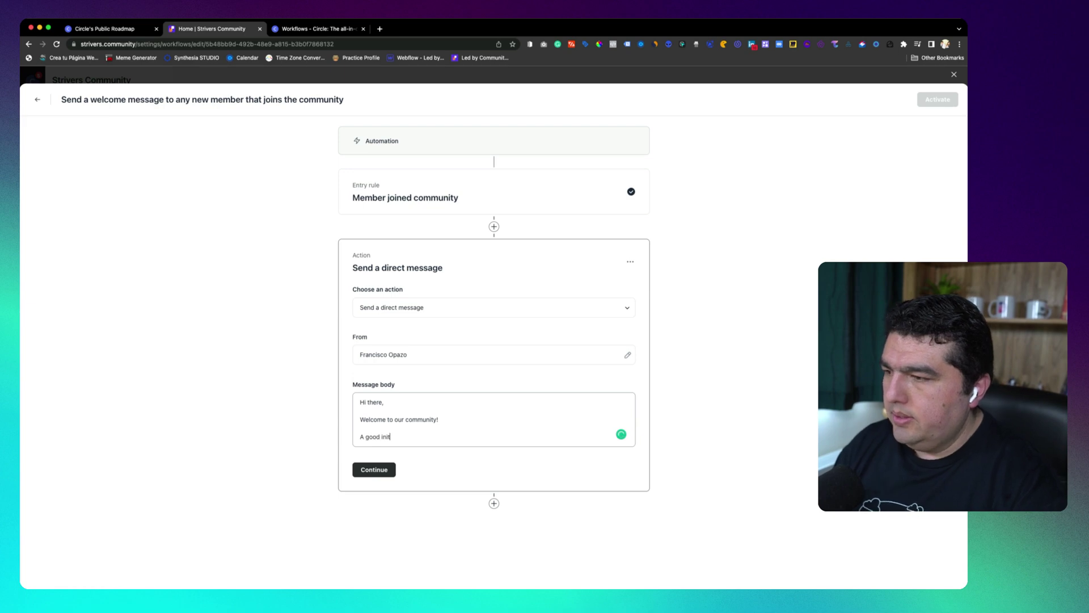
text(ial step is to intr)
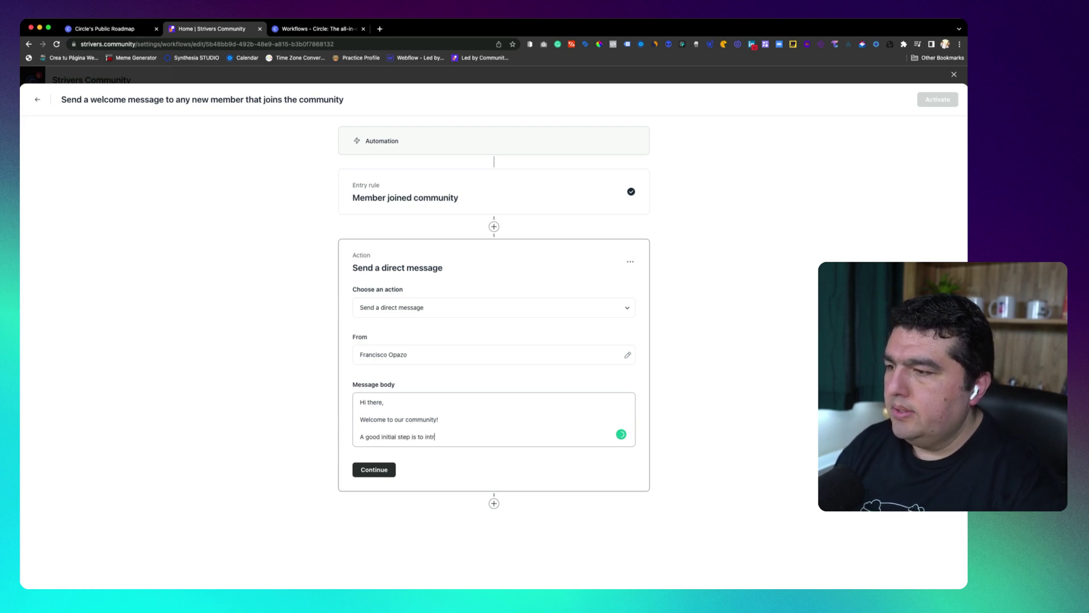
text(oduce yourself.)
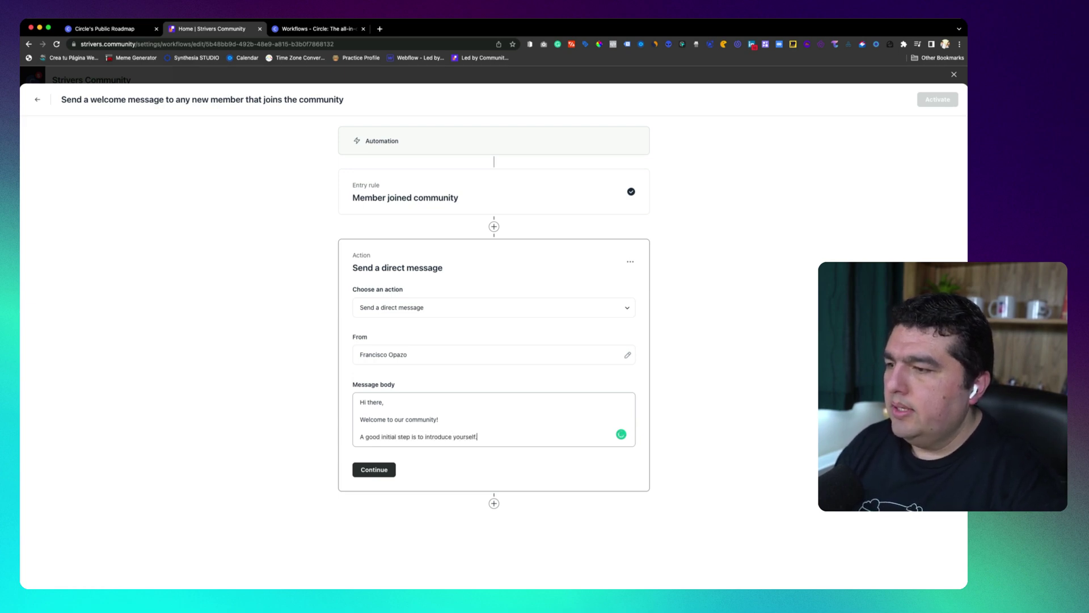
key(Return)
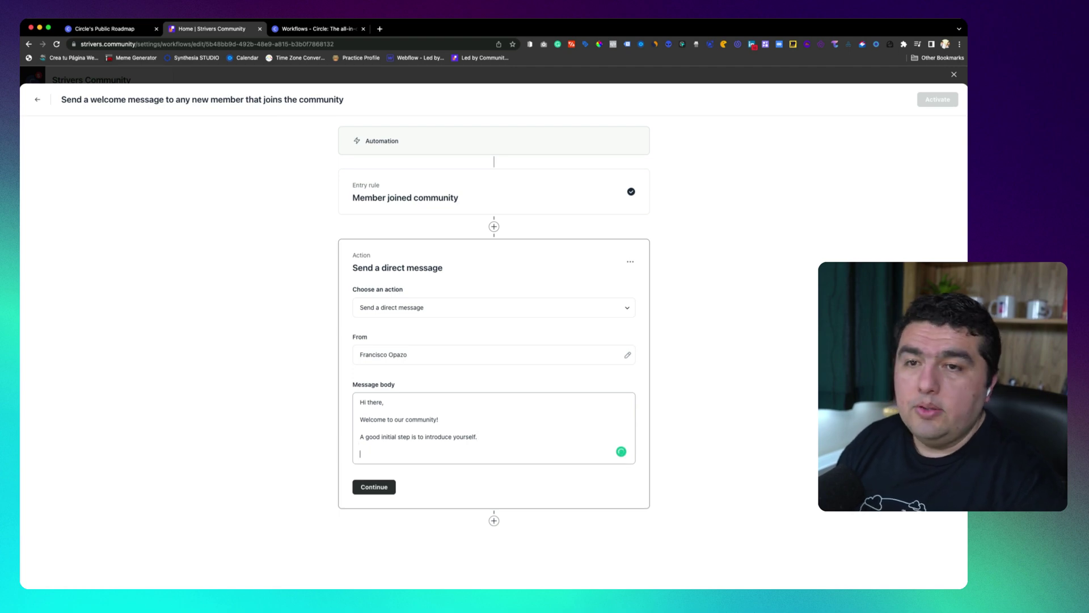
text(You can do)
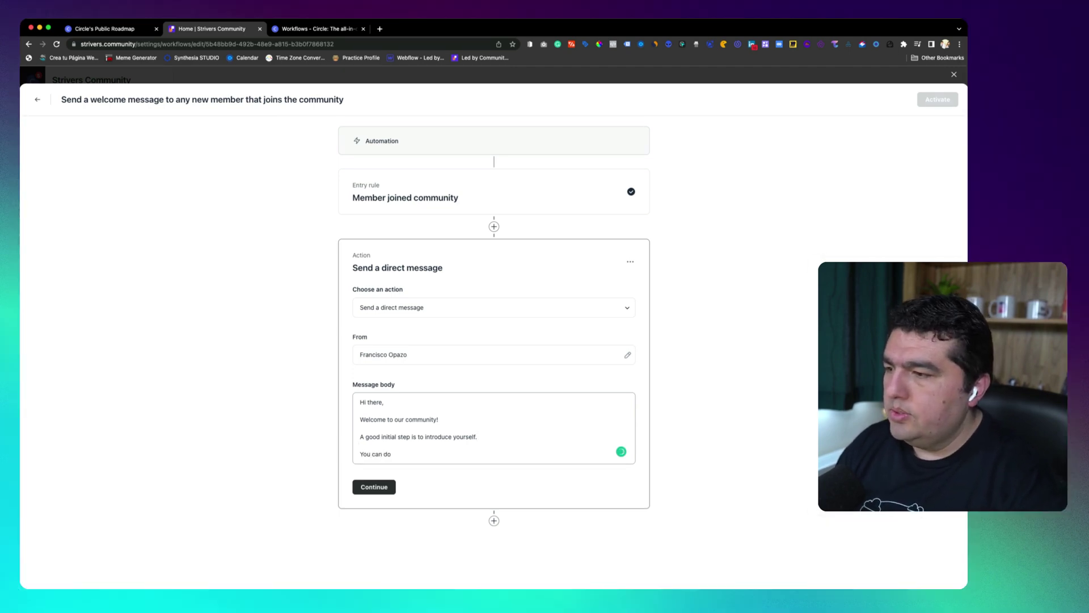
text( here:)
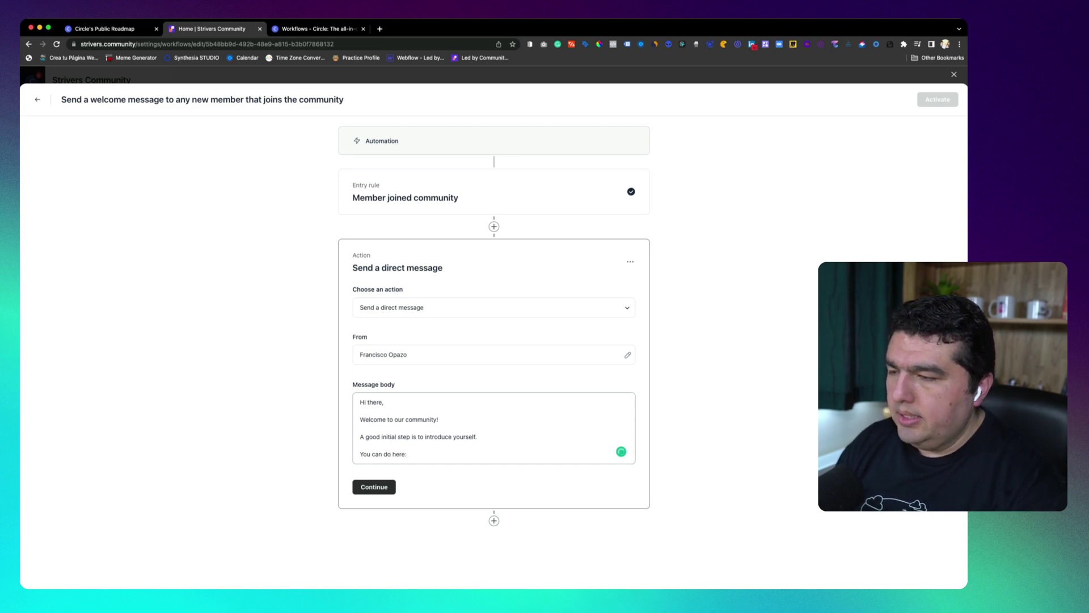
text( INSERT T)
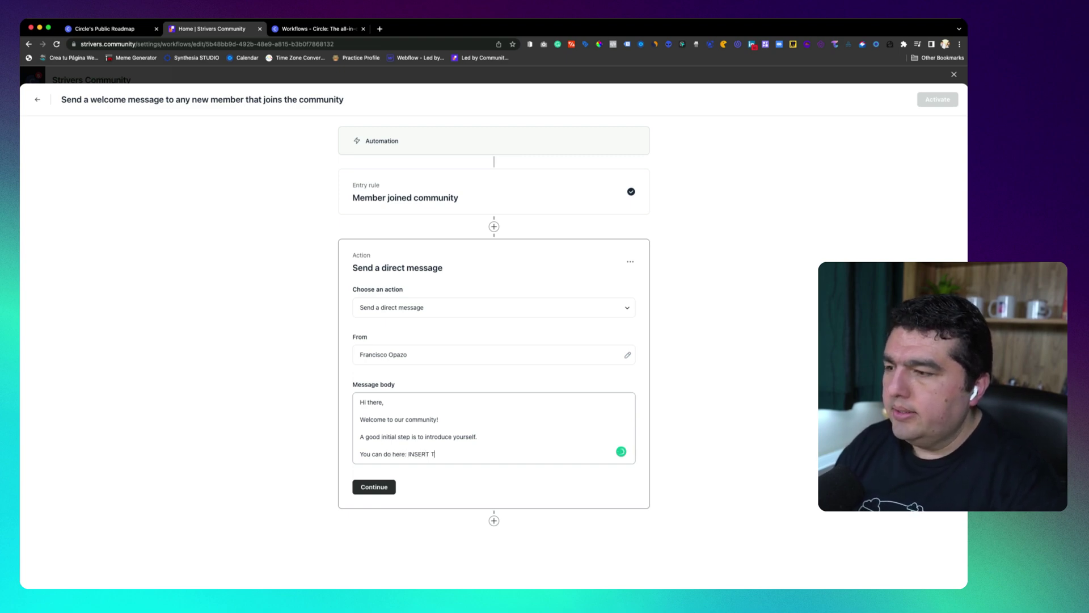
text(HE SINTRO)
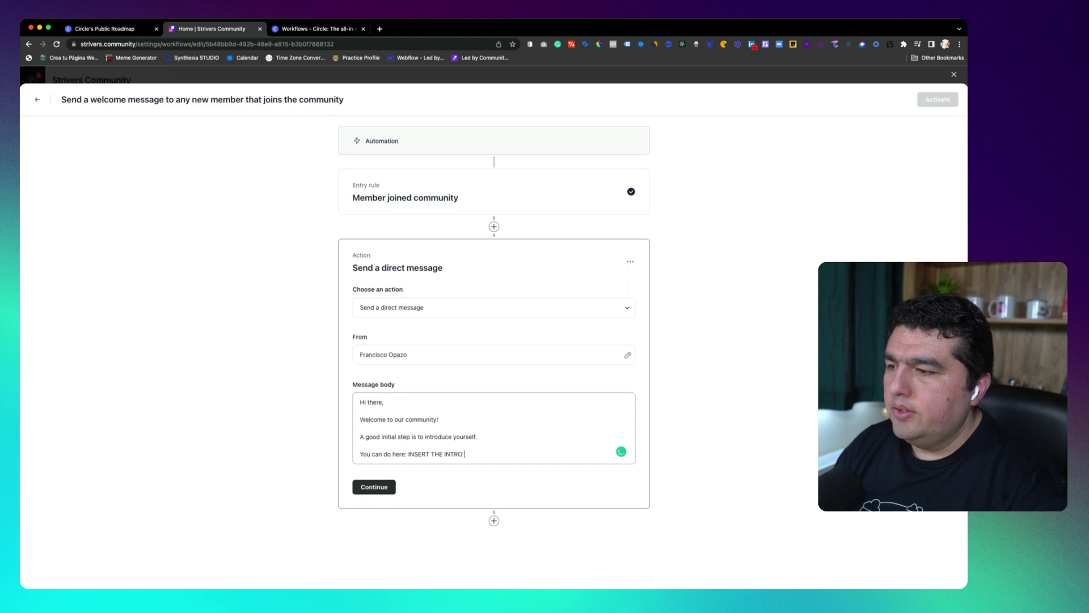
text(URL SPC)
text(ACE)
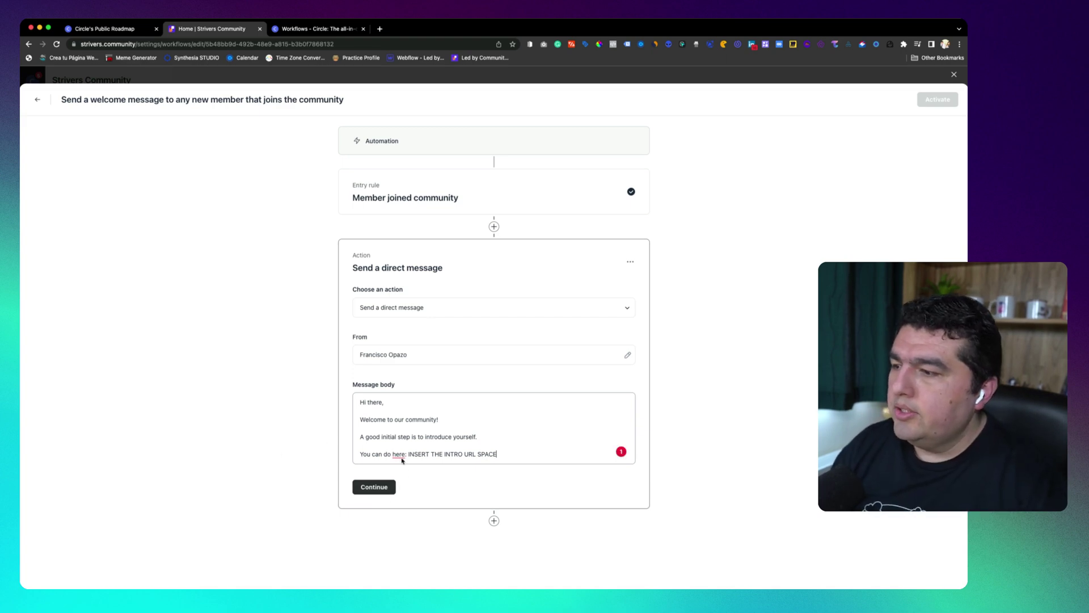
Save the direct-message step and activate the welcome-message workflow, confirming the dialog
click(387, 486)
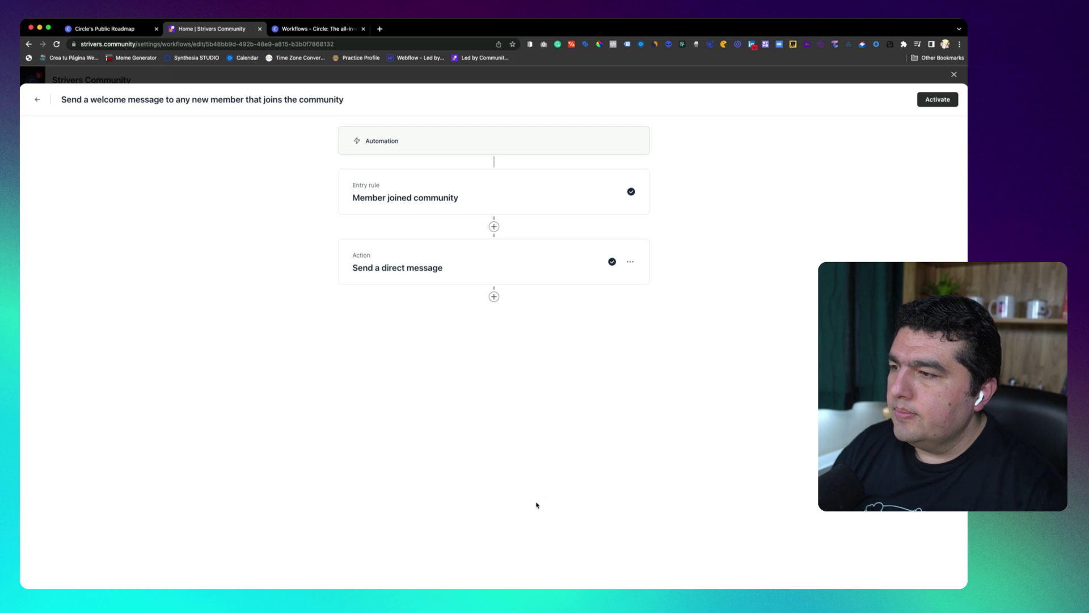
click(936, 100)
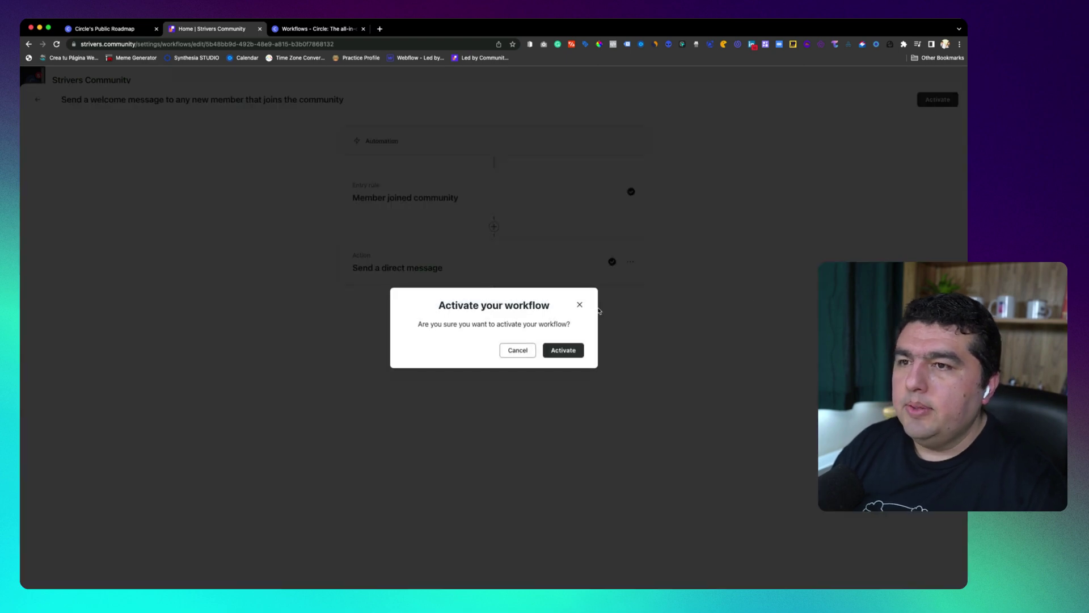
click(575, 348)
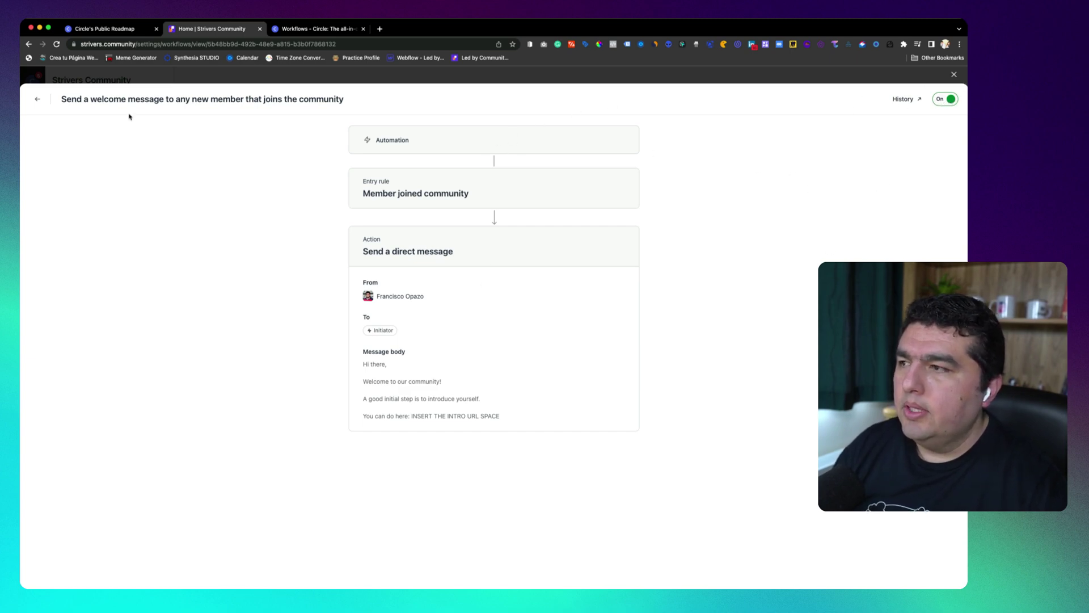
Return to the Workflows list and review the welcome workflow's run history
click(37, 100)
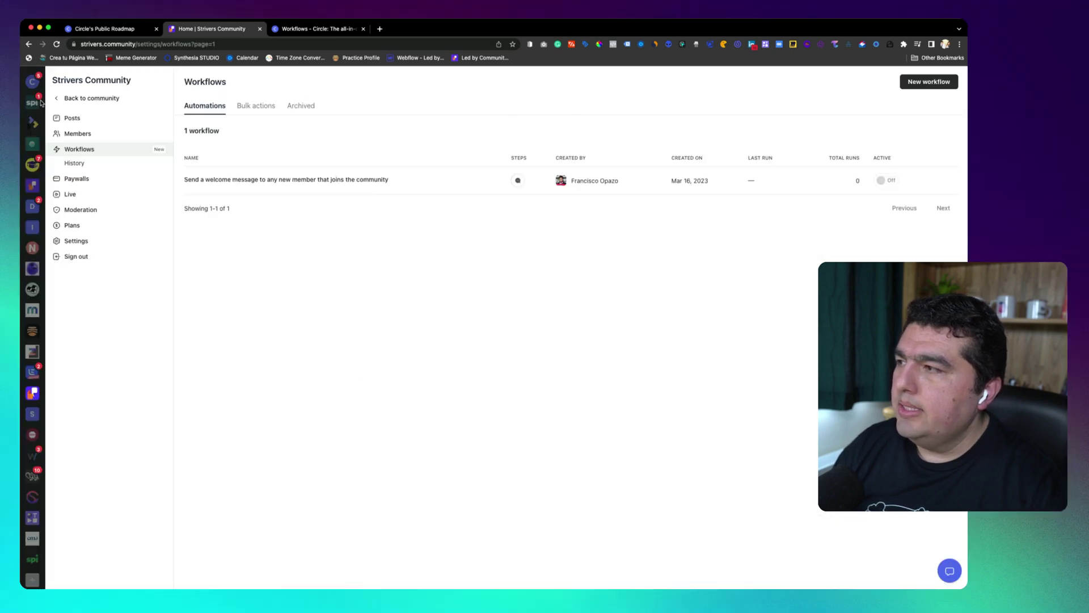
mouse_move(542, 180)
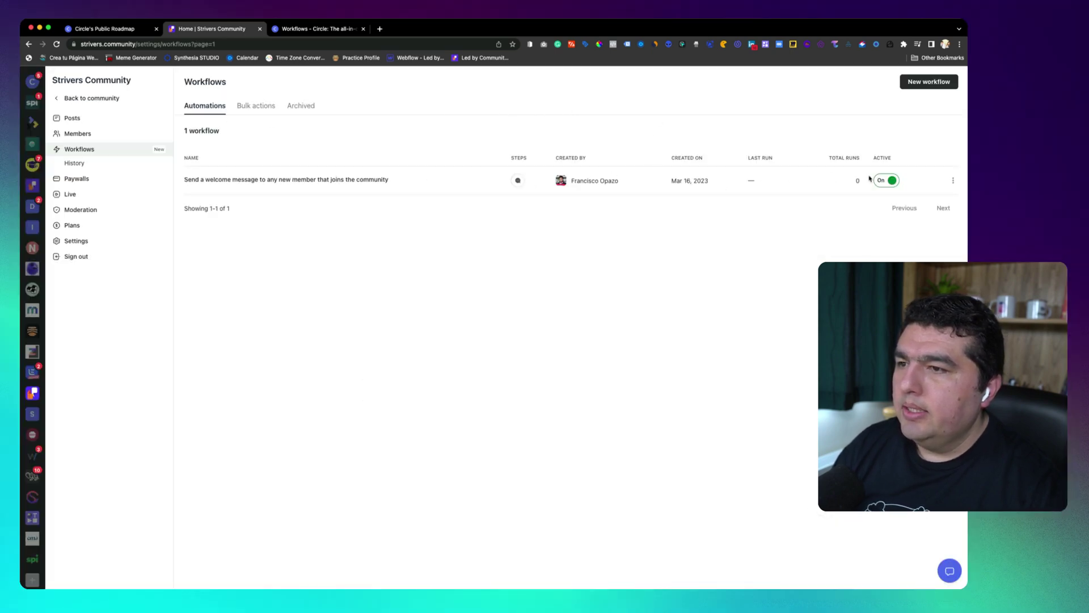
click(953, 182)
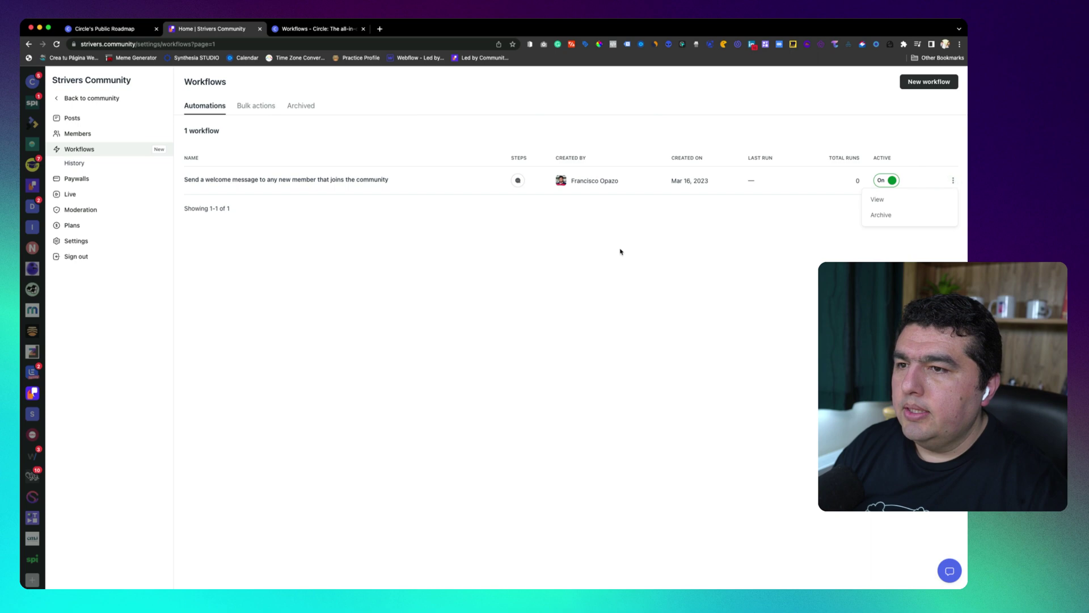
click(602, 242)
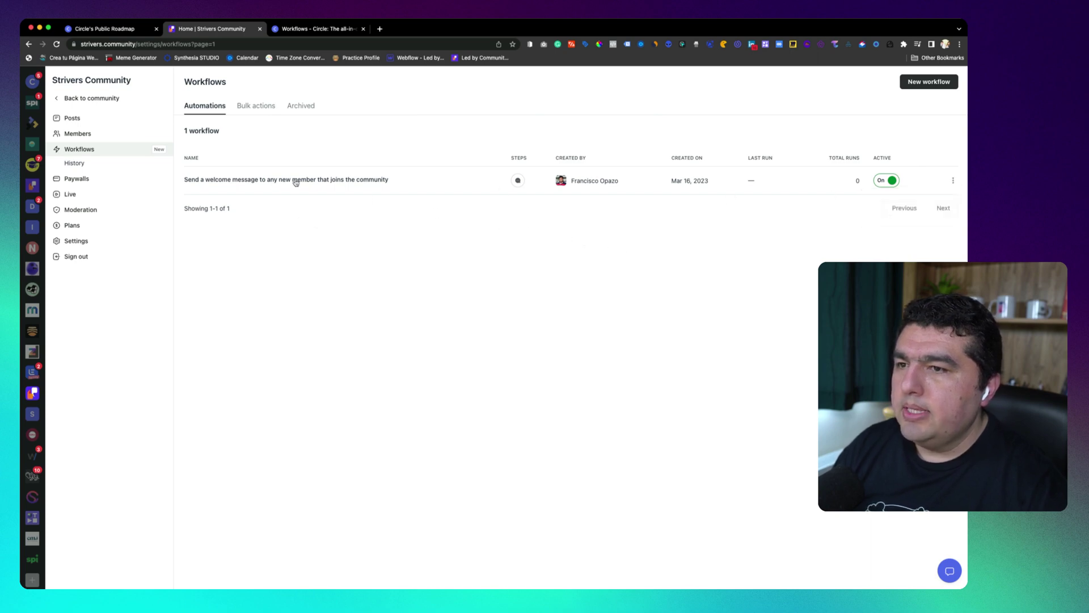
click(296, 180)
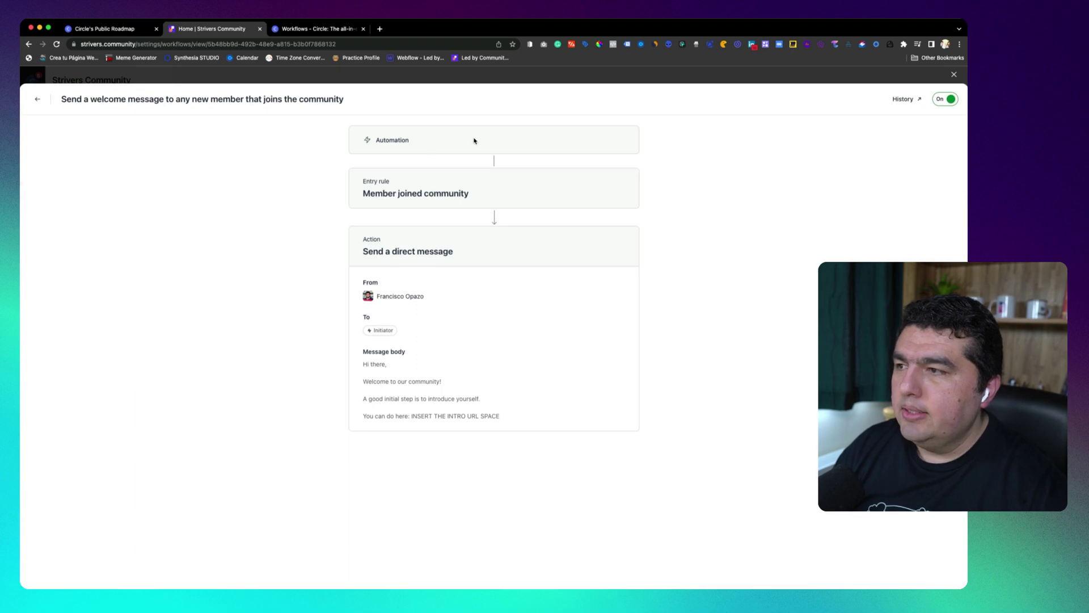
click(903, 100)
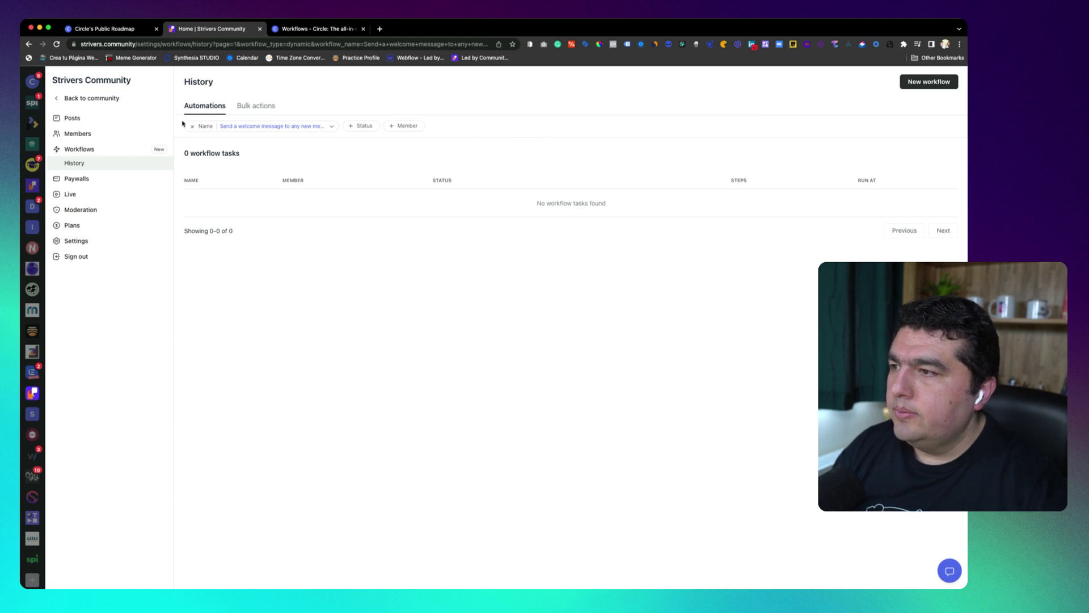
click(104, 165)
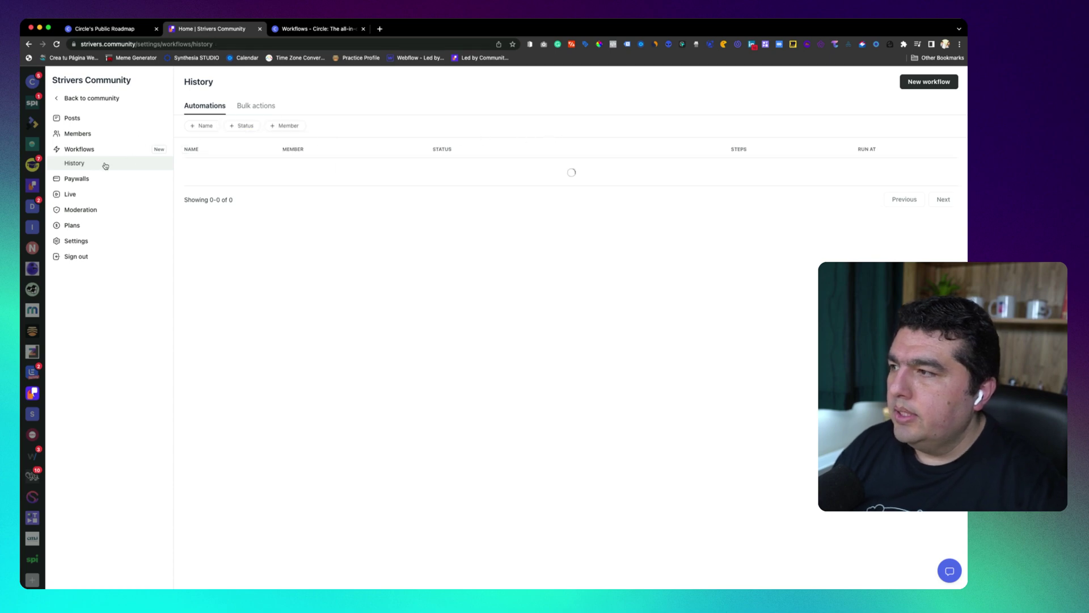
click(79, 150)
Switch the welcome-message workflow off and reopen it from the list
click(329, 180)
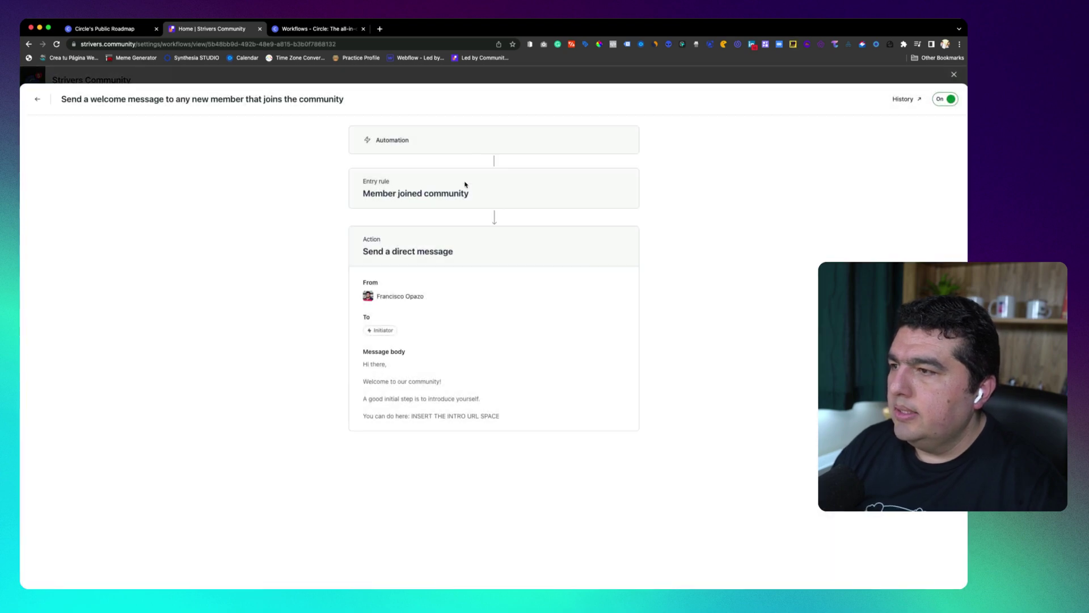
triple_click(467, 191)
click(485, 265)
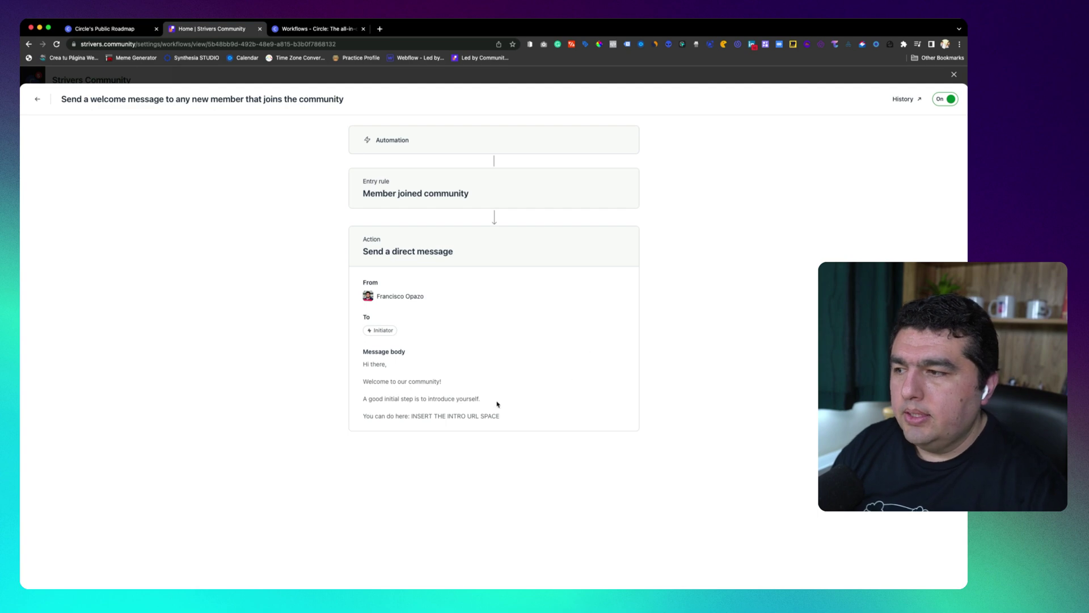
click(945, 100)
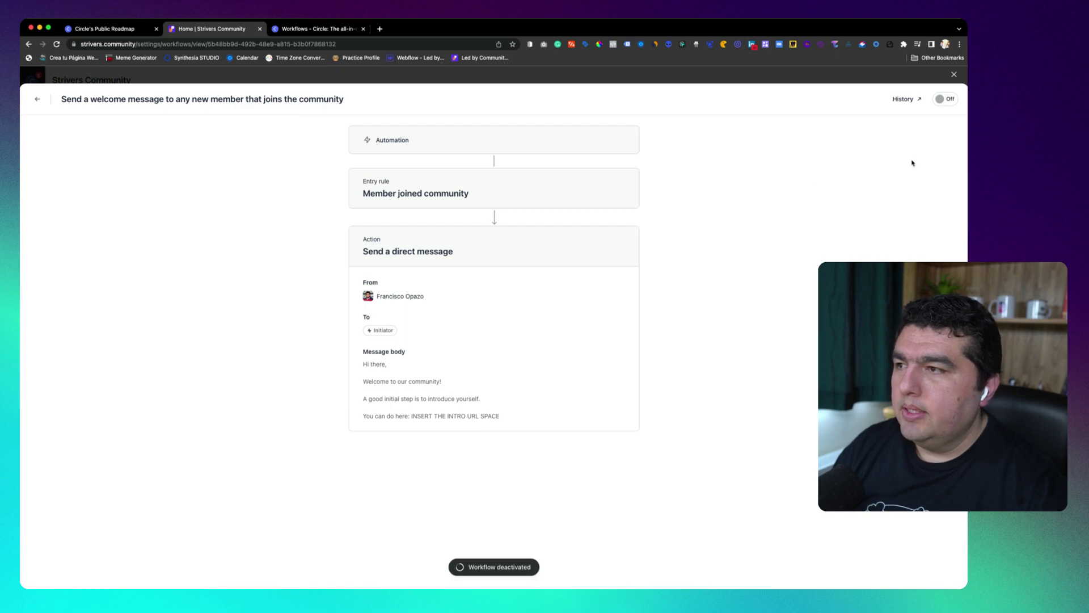
click(954, 76)
click(271, 181)
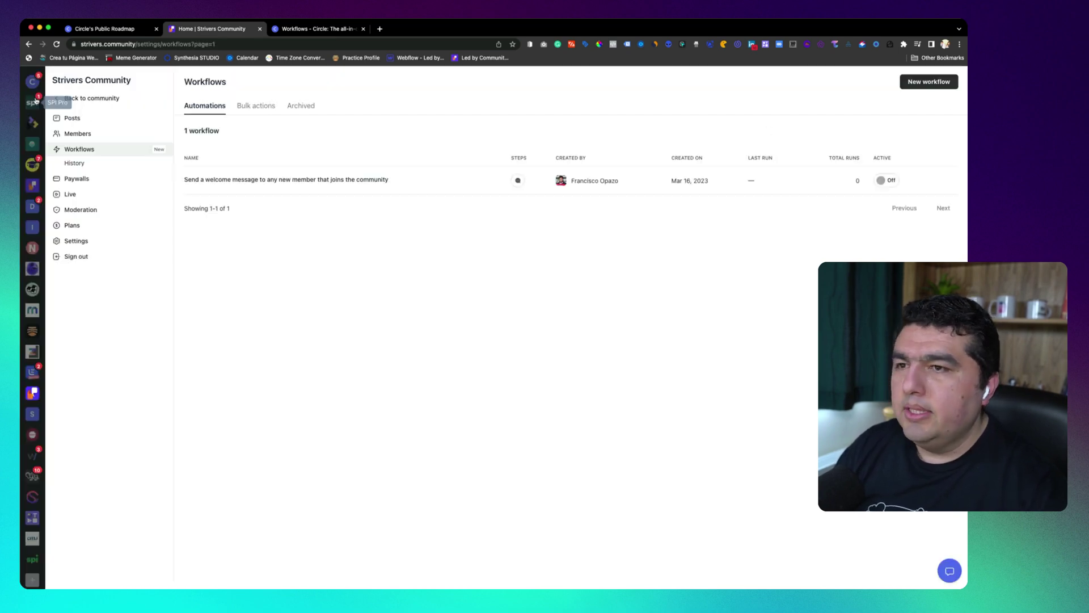
click(245, 181)
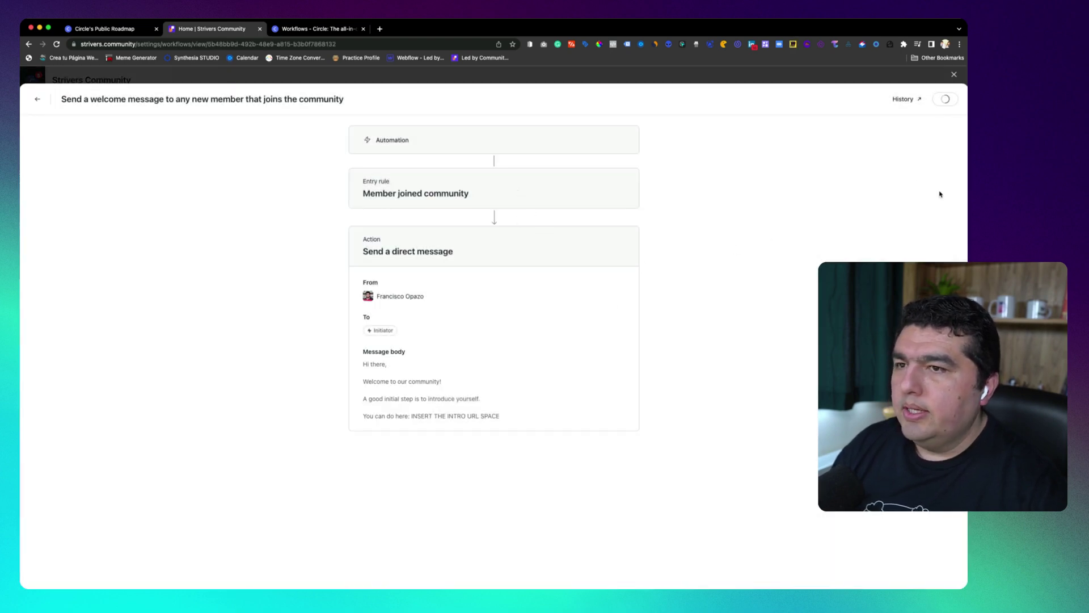
Turn the welcome workflow back on and start a workflow from the paywall subscriber thank-you template
click(941, 99)
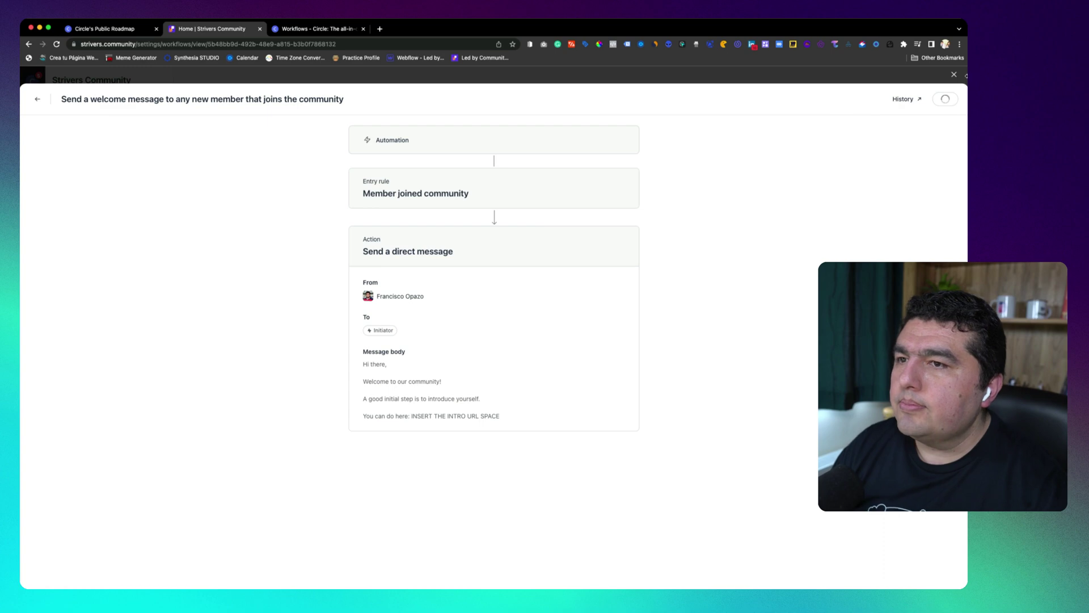
key(Escape)
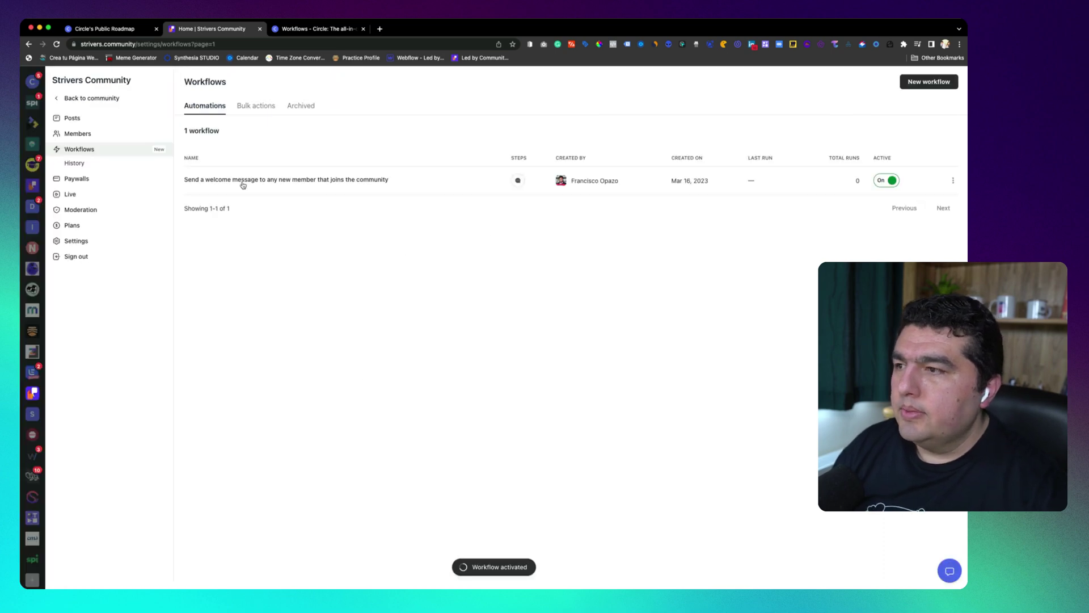
click(922, 81)
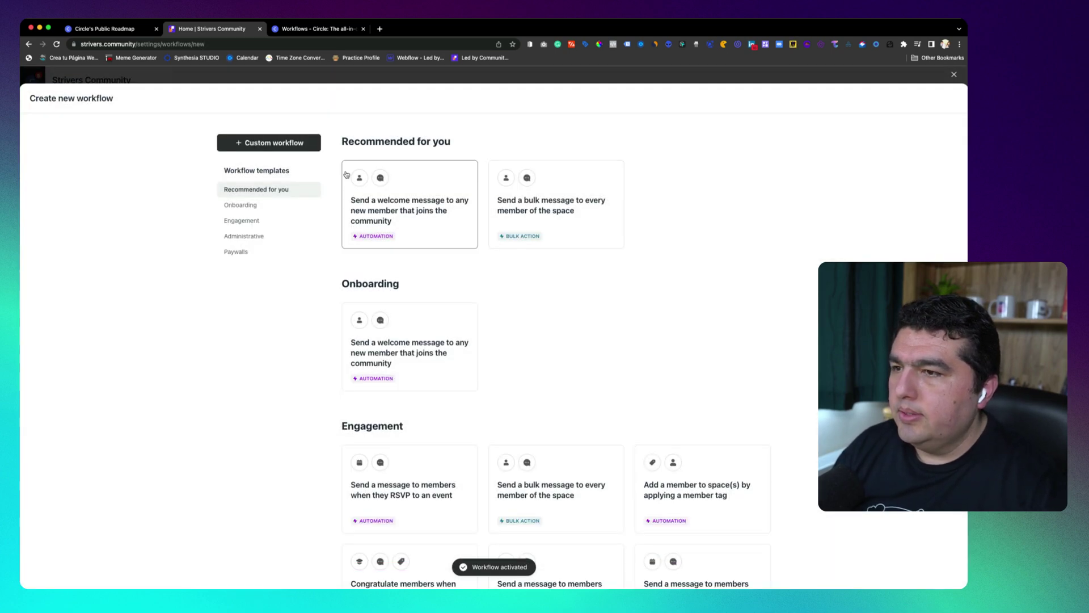
scroll(613, 324, down, 5)
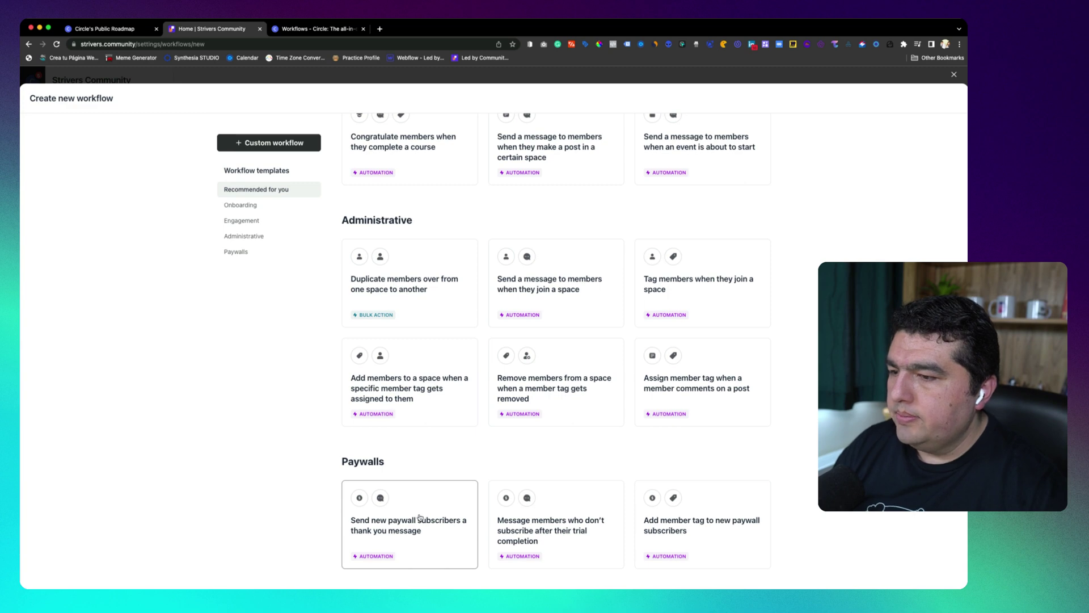
click(419, 516)
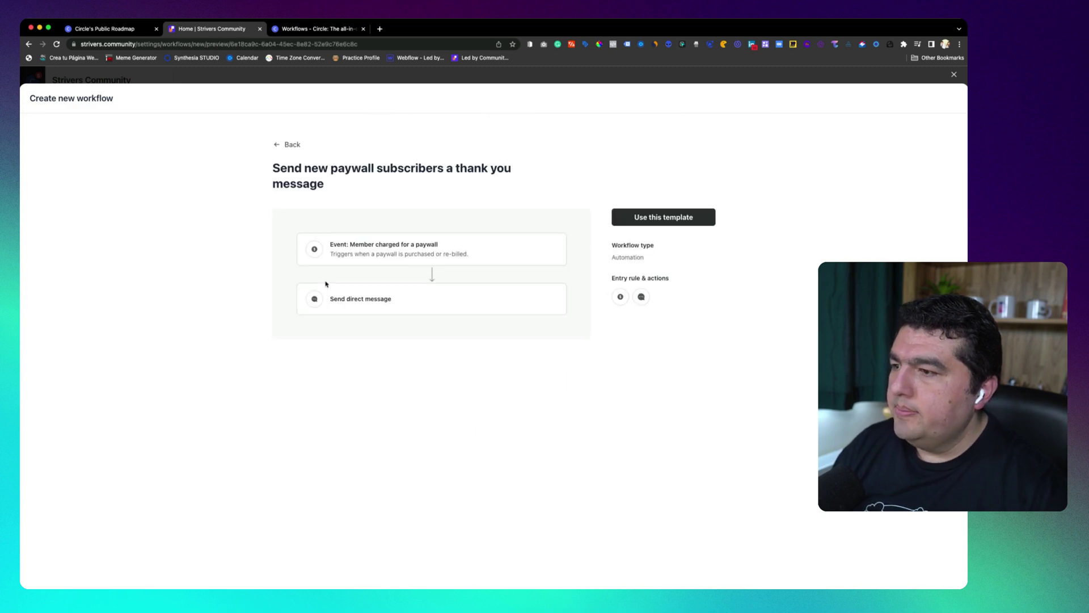
click(697, 222)
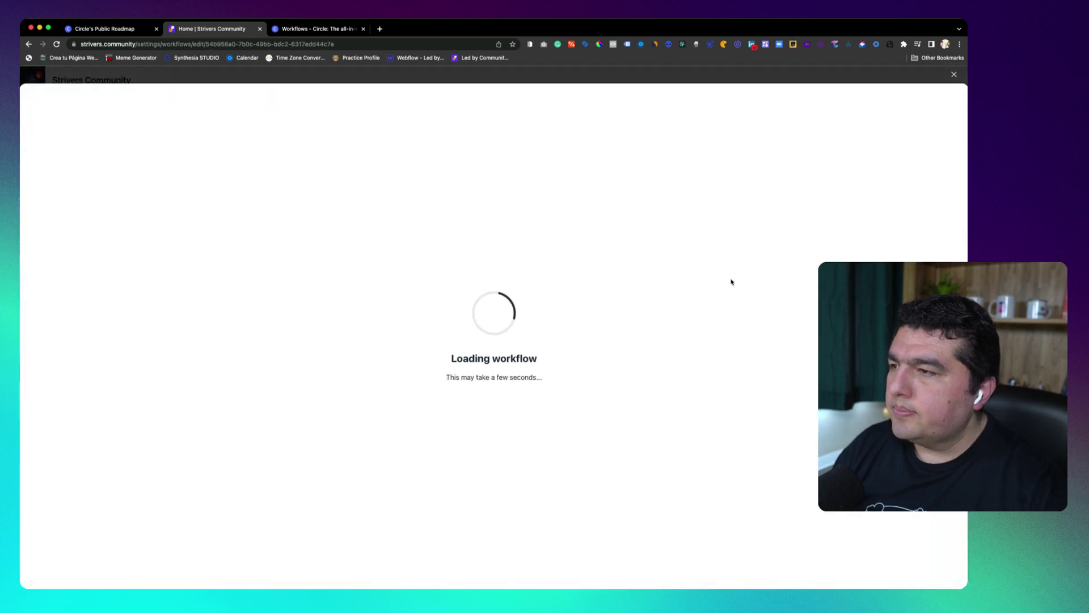
Set the paywall-charge trigger to Strivers Membership and confirm it
click(452, 287)
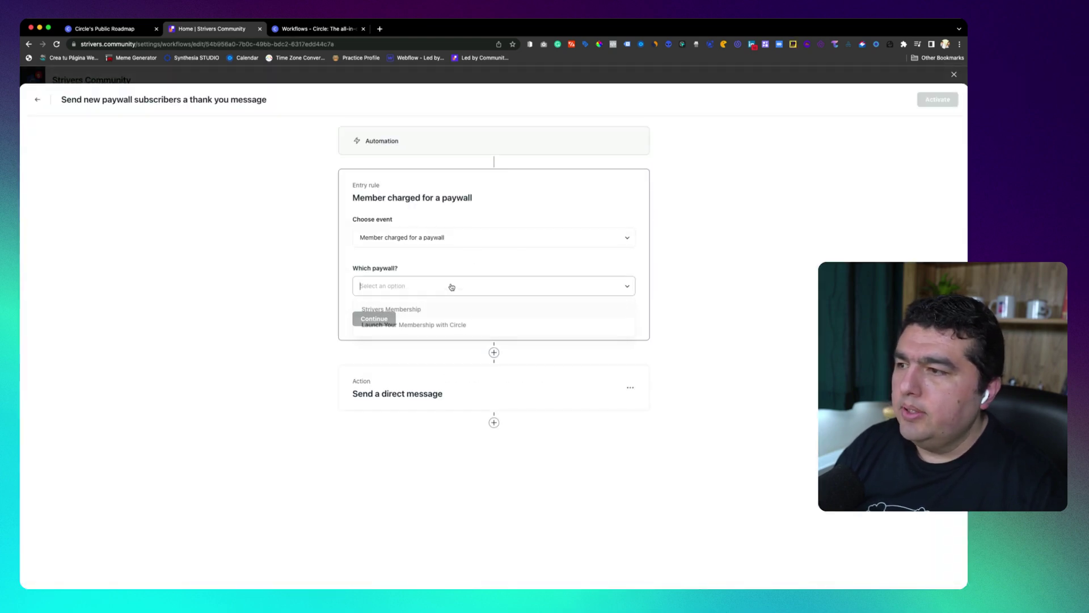
click(399, 310)
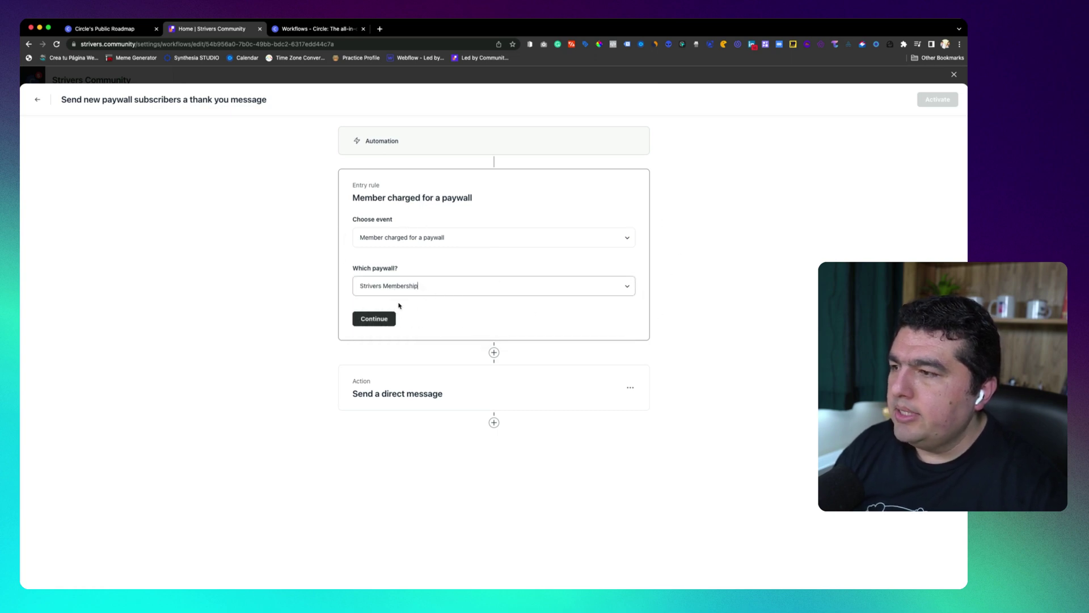
click(373, 319)
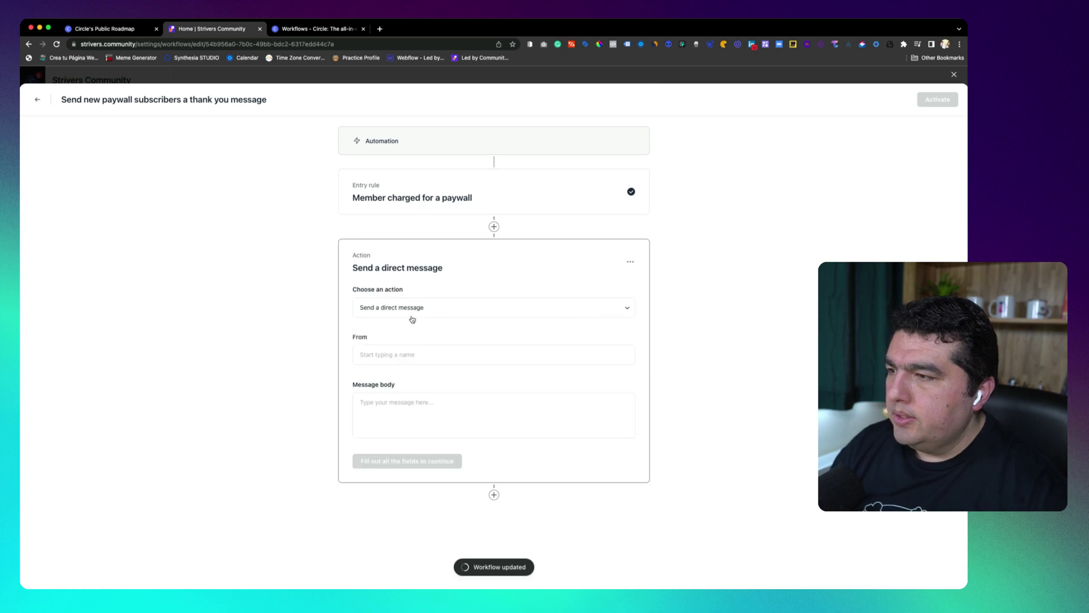
Set the suggested member as sender and write the thank-you body inviting questions, ending 'Speak soon!'
click(418, 352)
text(F)
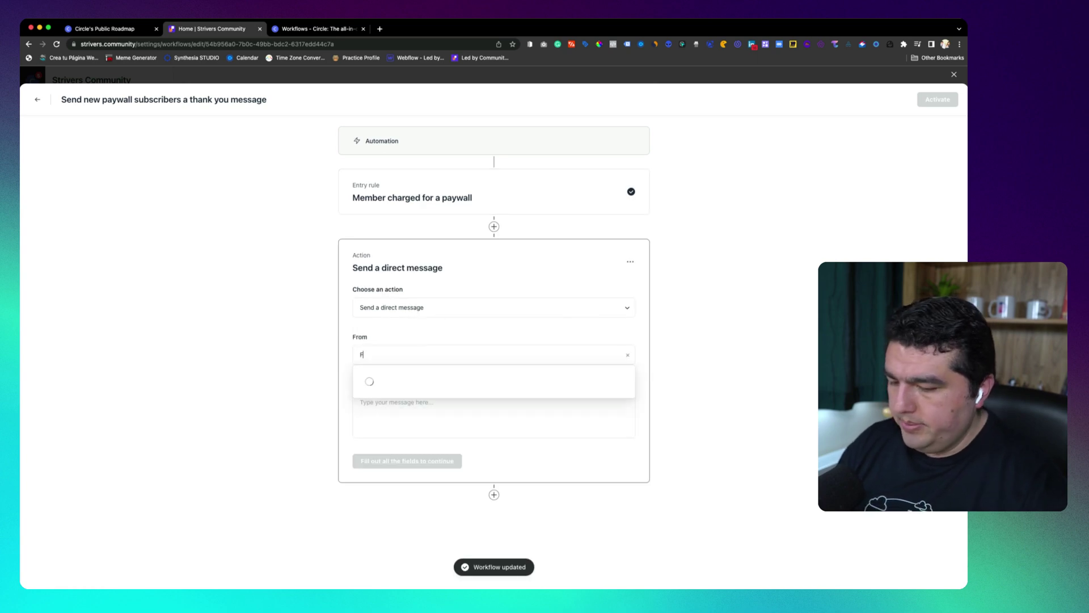
text(R)
click(422, 374)
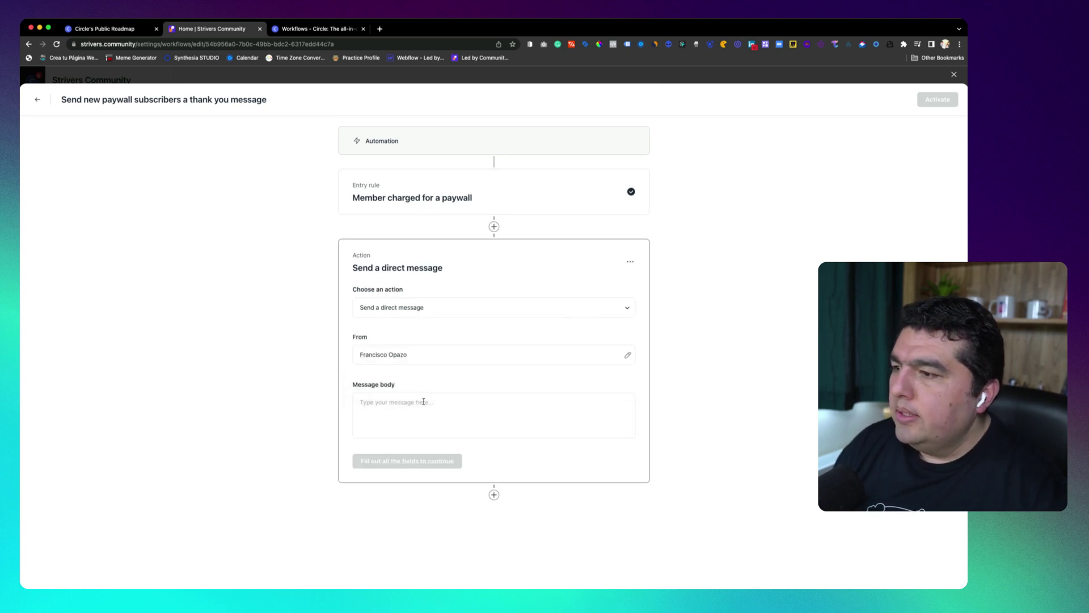
click(423, 402)
text(HELL)
key(BackSpace)
key(BackSpace)
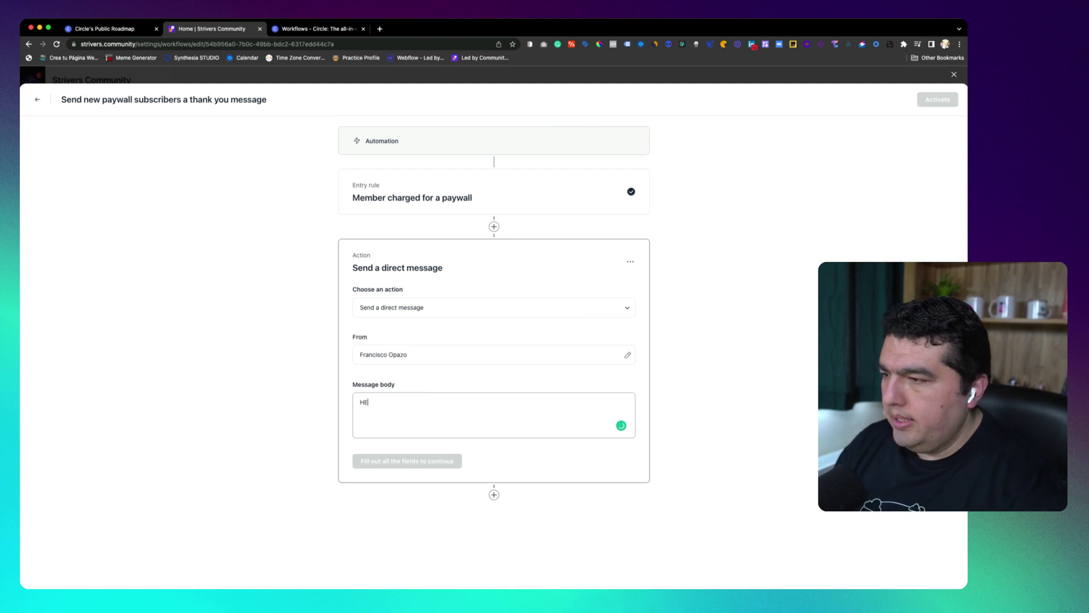
key(BackSpace)
text(ey, th)
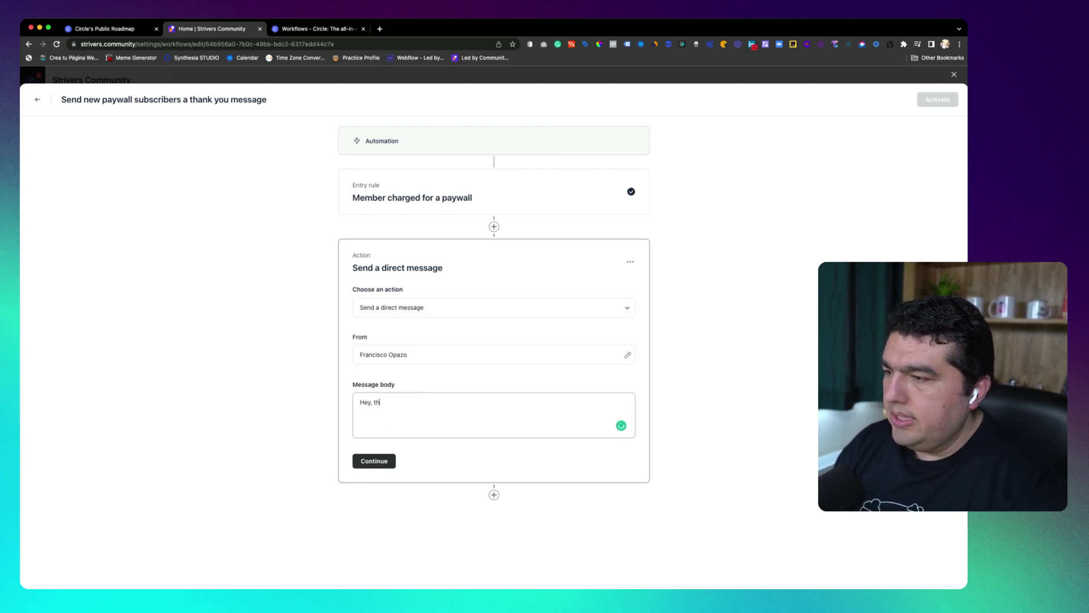
text(is is a big step)
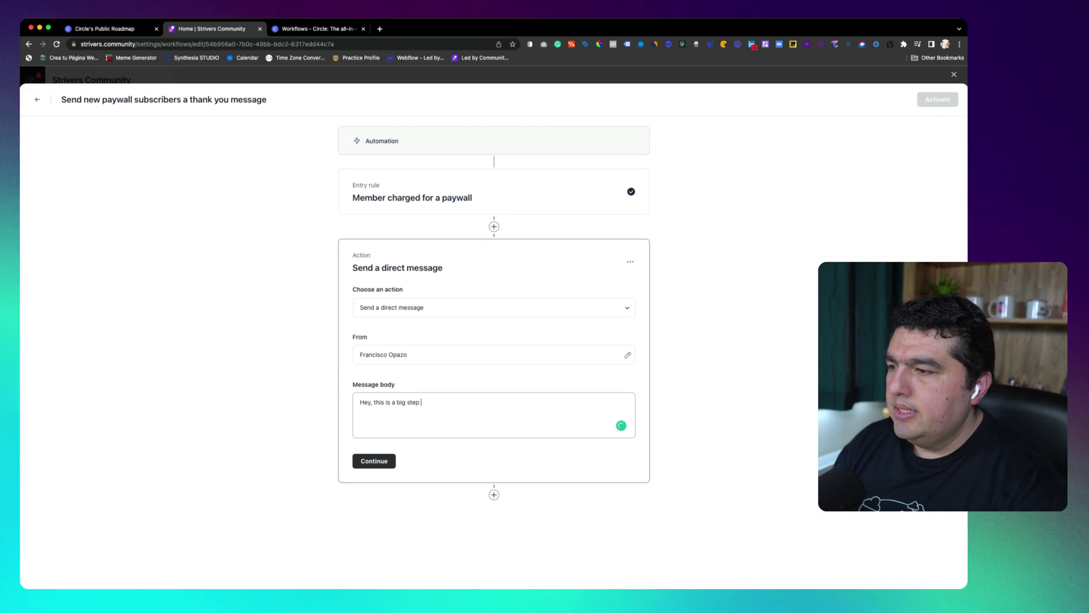
text( towards scaling y)
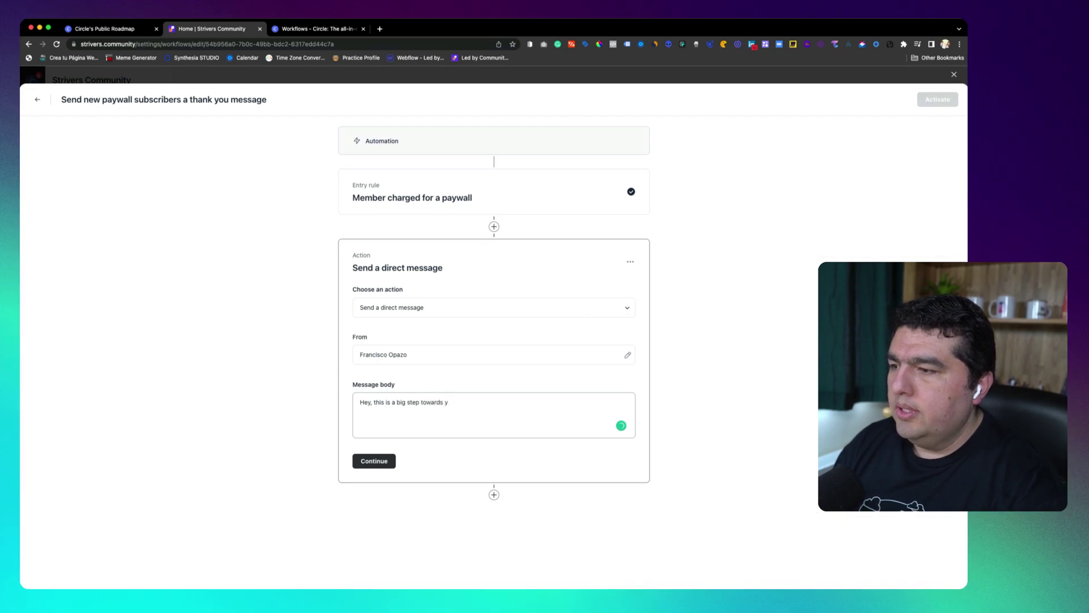
text(our)
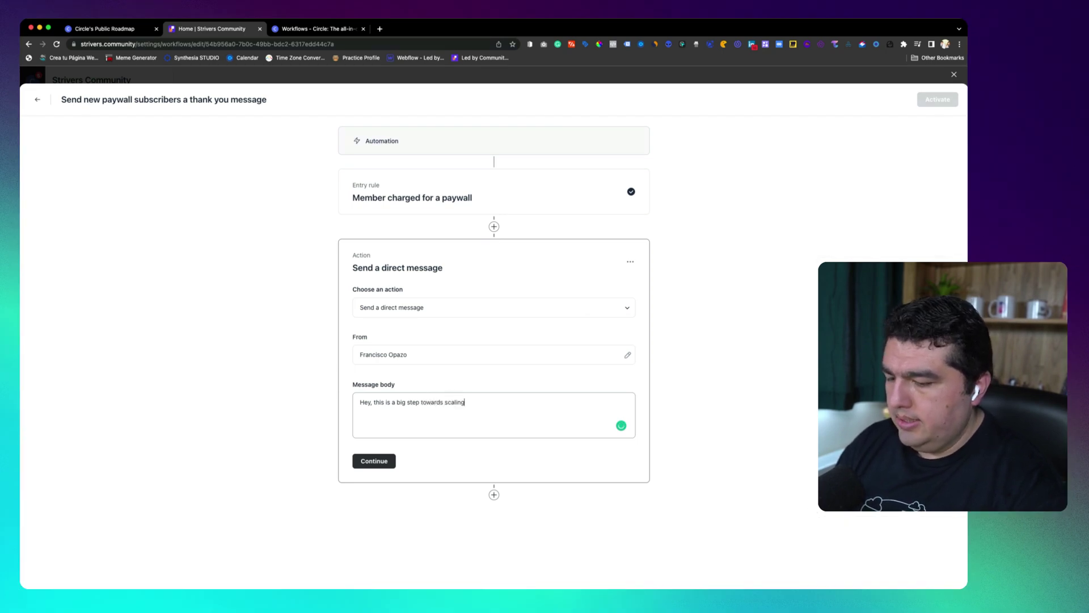
text( community bu)
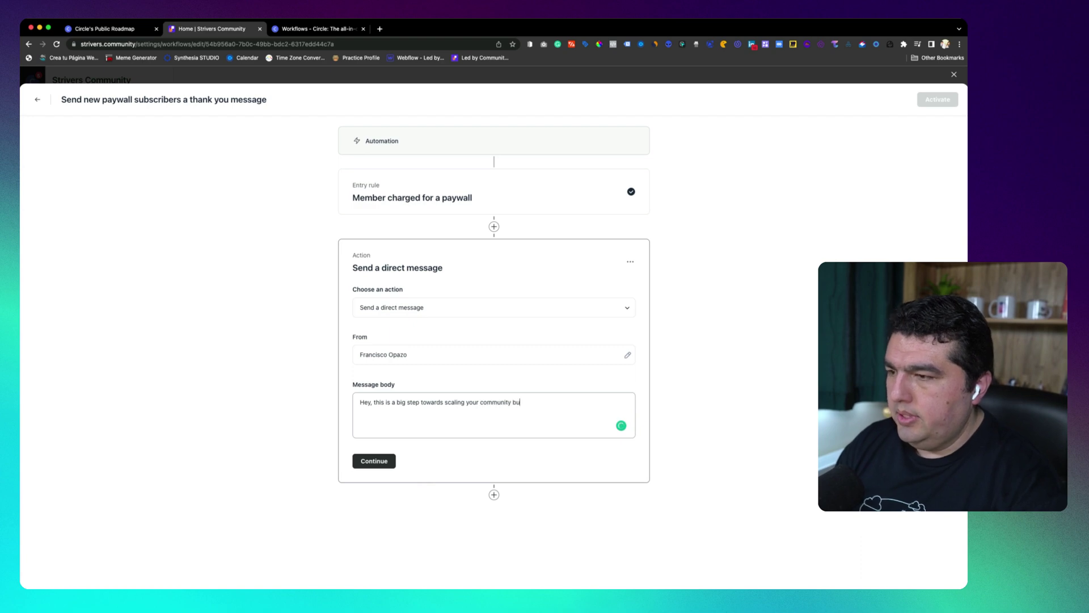
text(siness!)
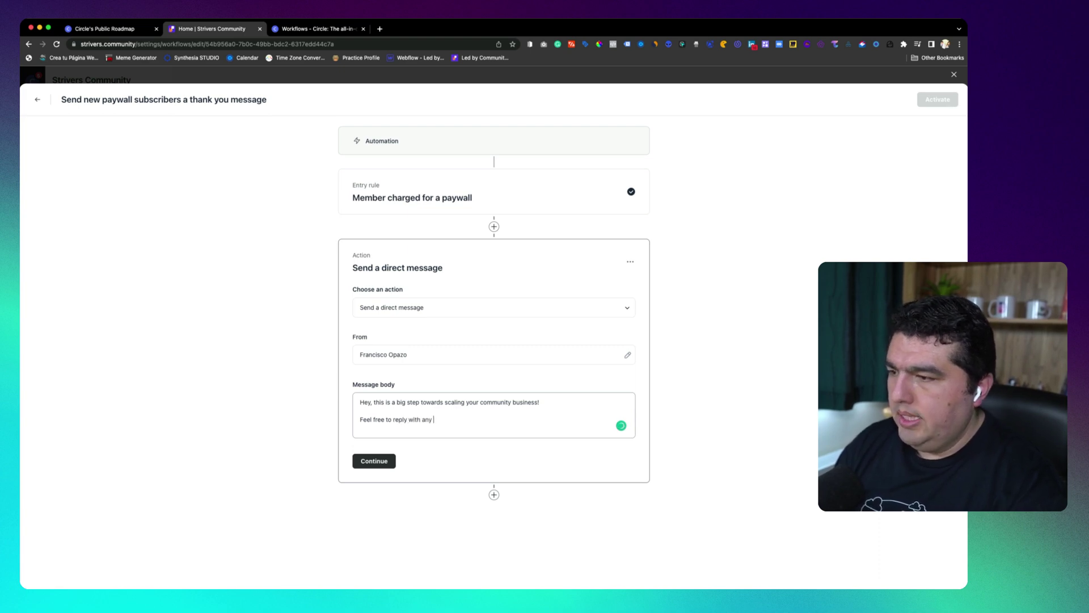
text(estions you may have.)
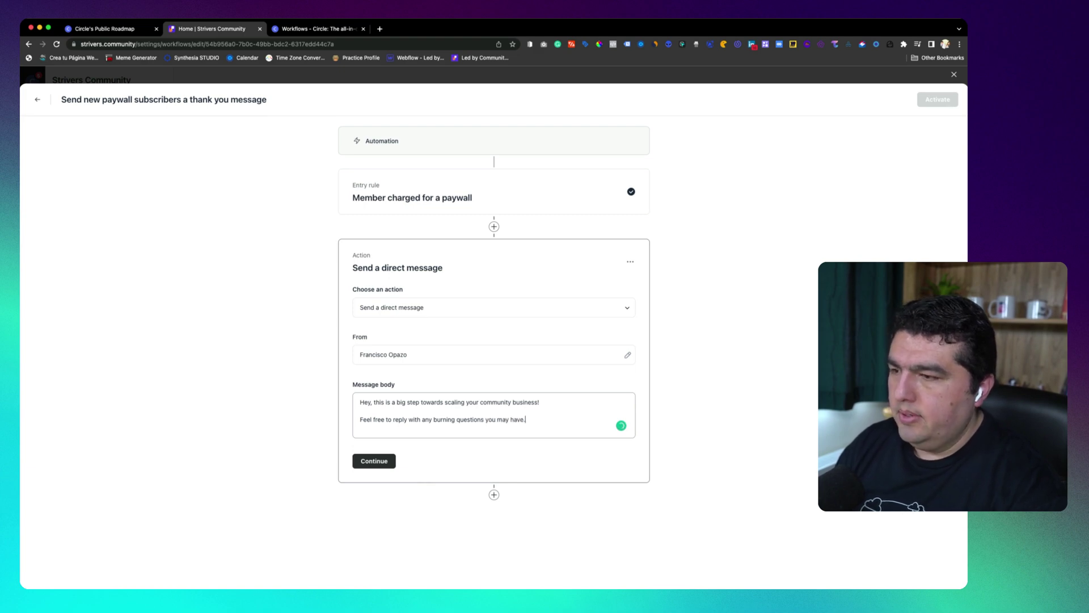
key(Return)
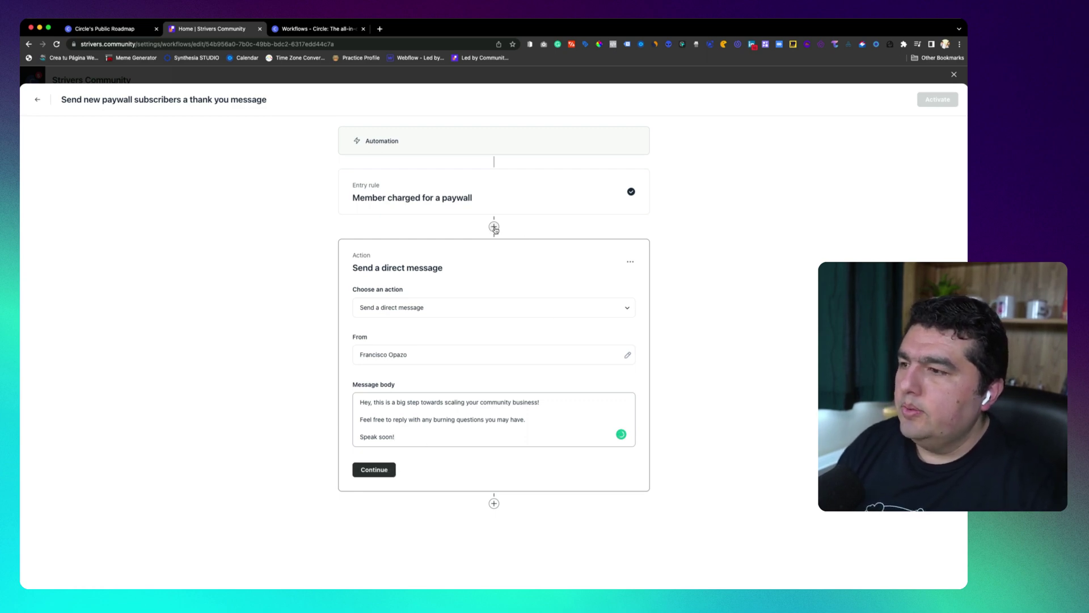
click(494, 226)
click(446, 399)
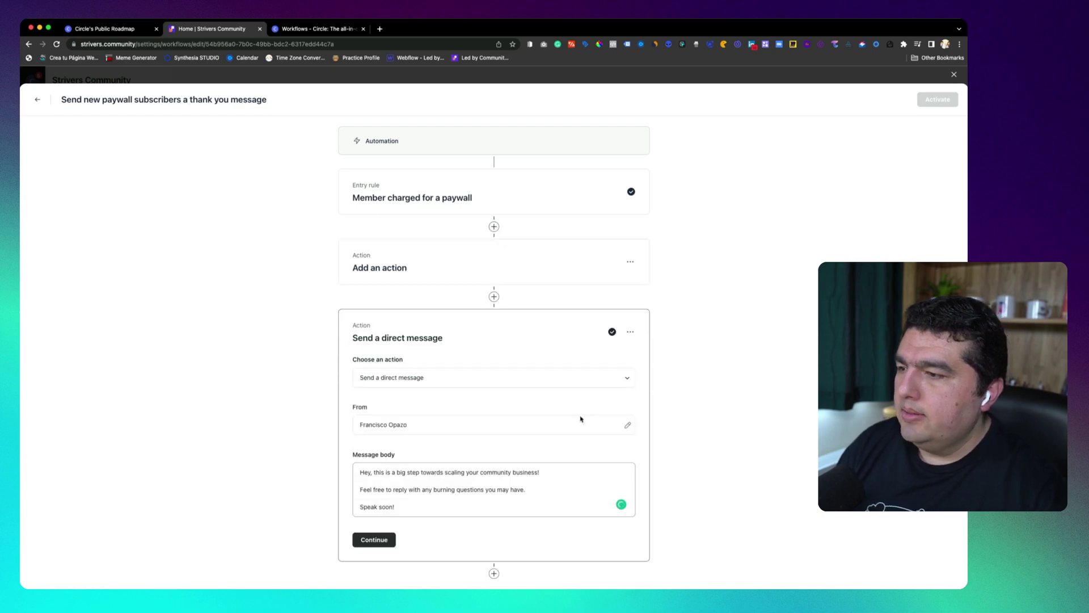
click(435, 321)
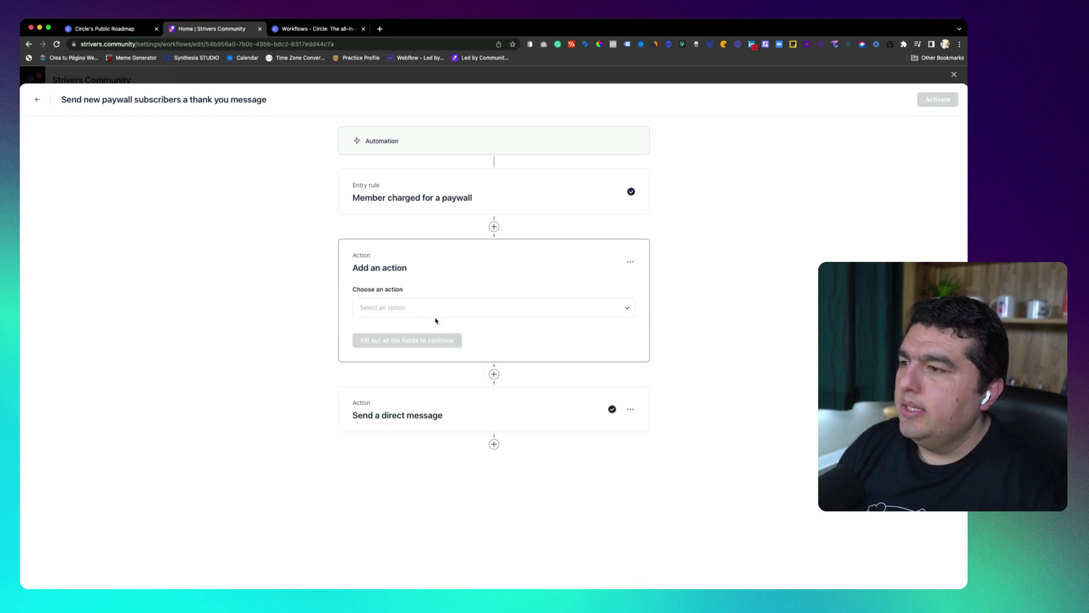
click(418, 311)
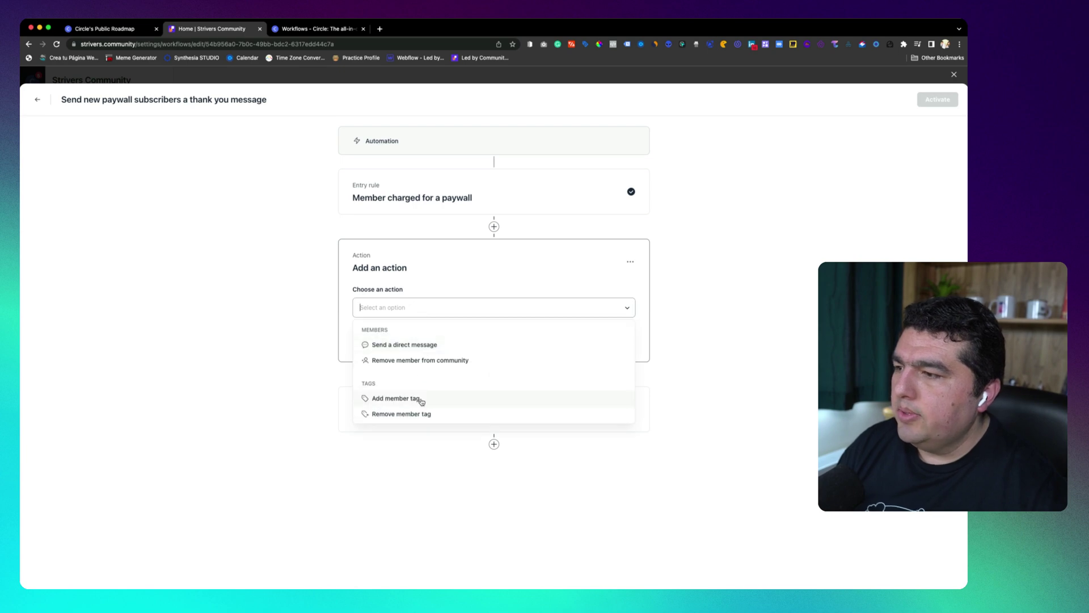
click(399, 400)
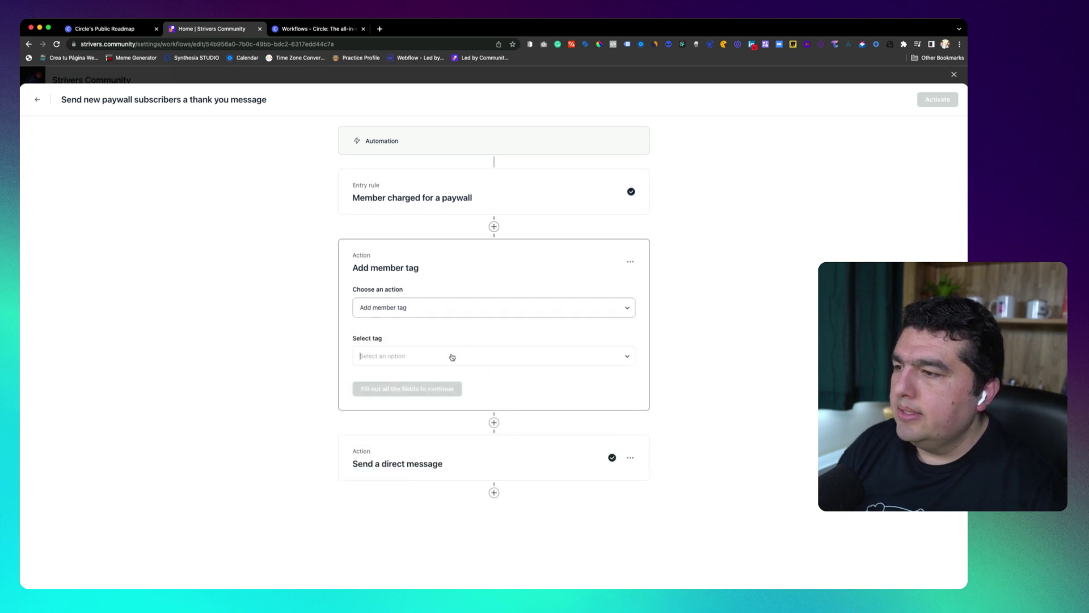
click(451, 357)
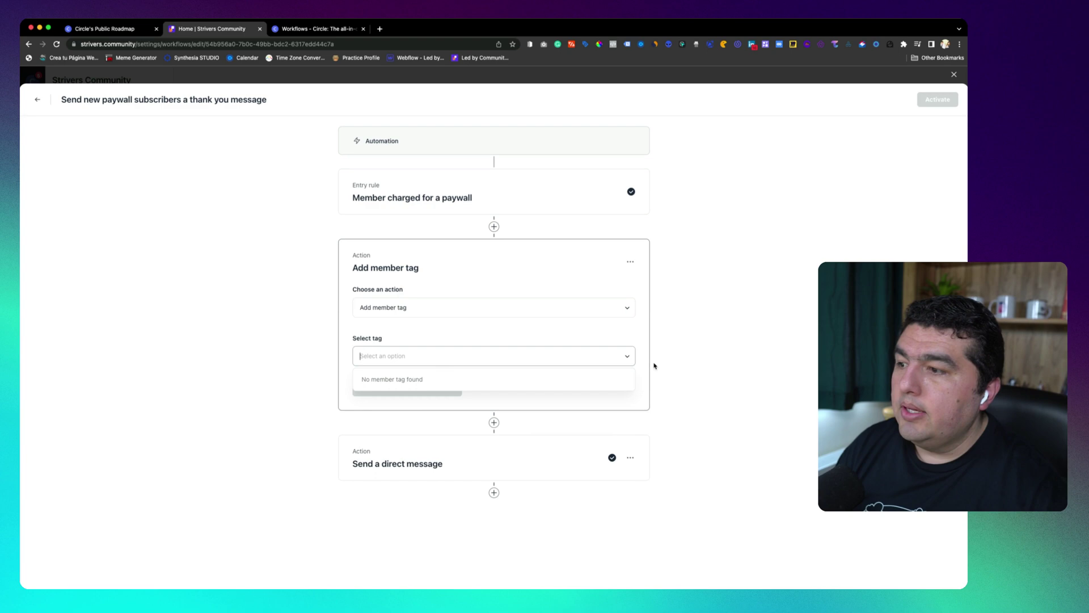
click(628, 361)
click(382, 357)
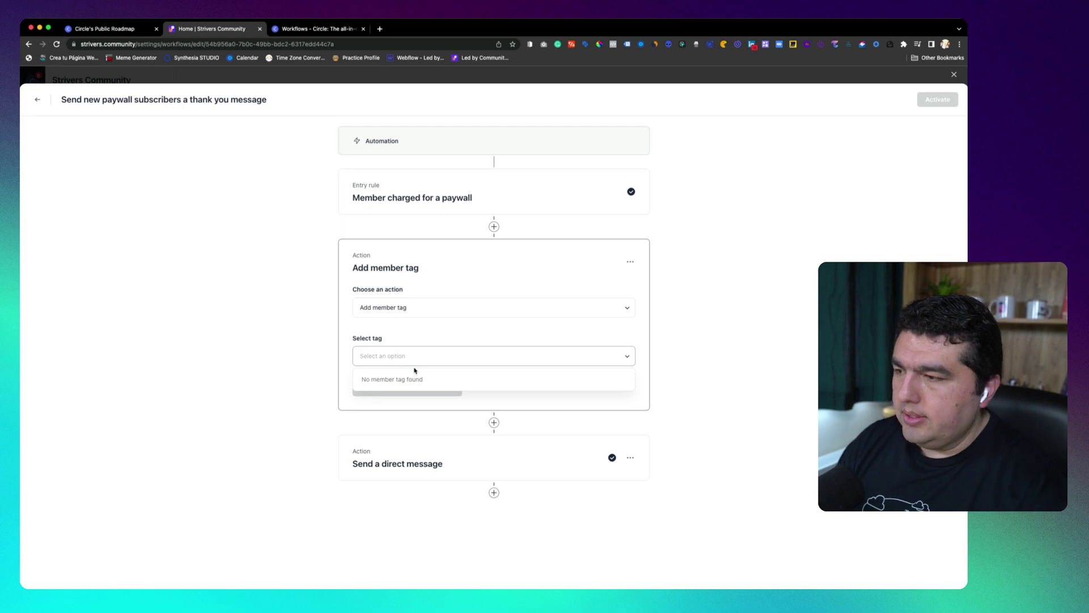
text(Strive Member)
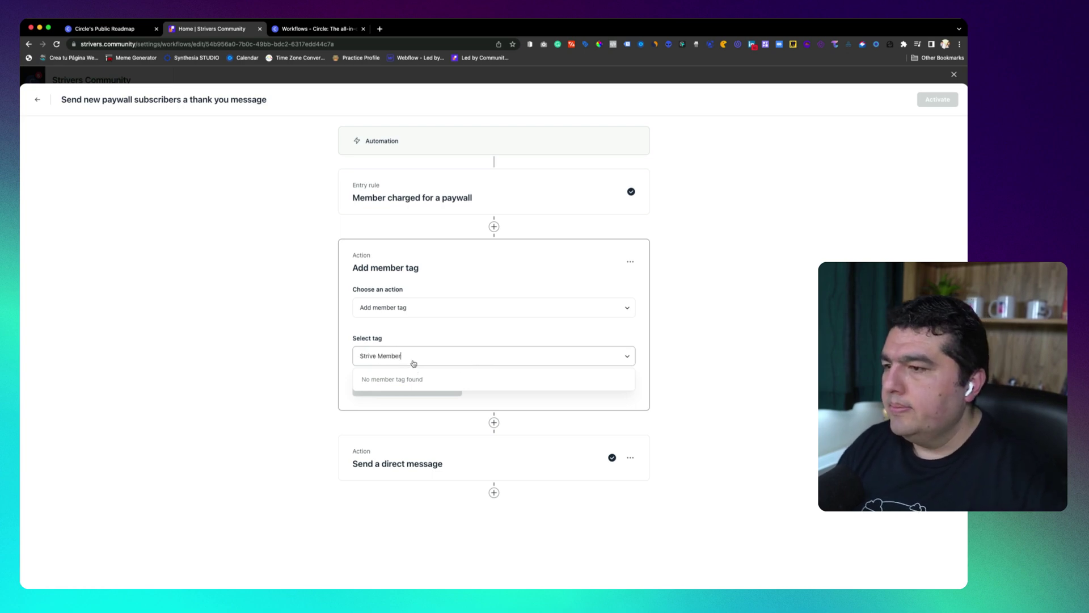
click(652, 338)
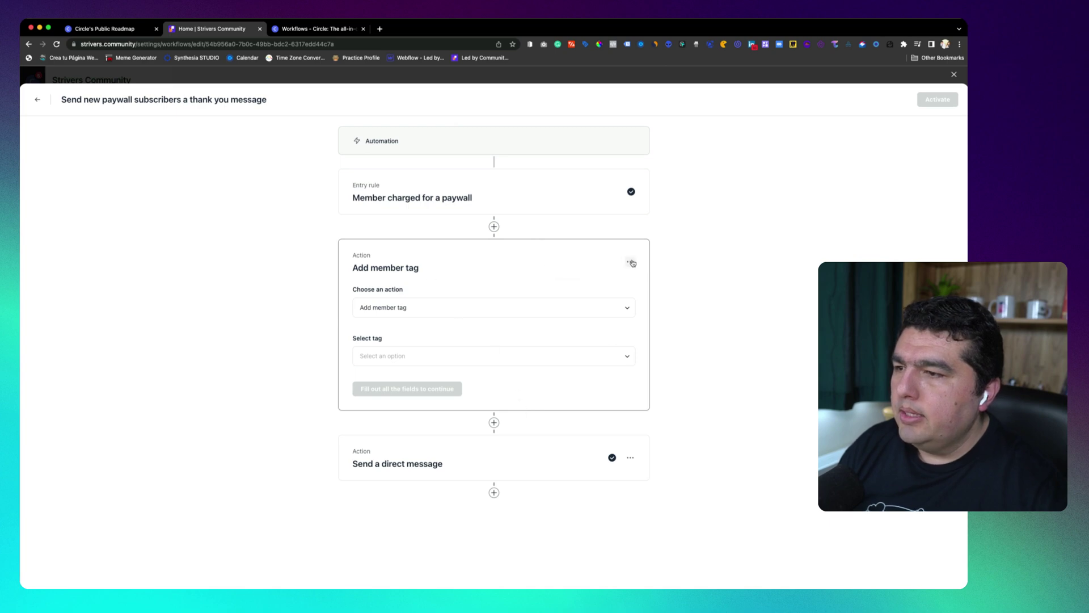
click(629, 261)
click(576, 287)
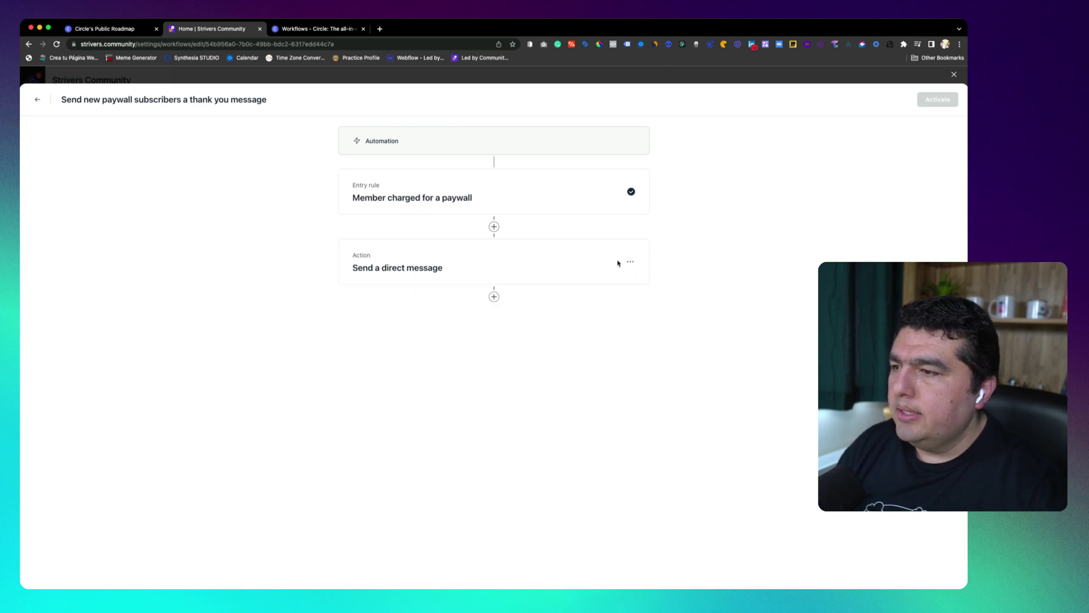
click(540, 255)
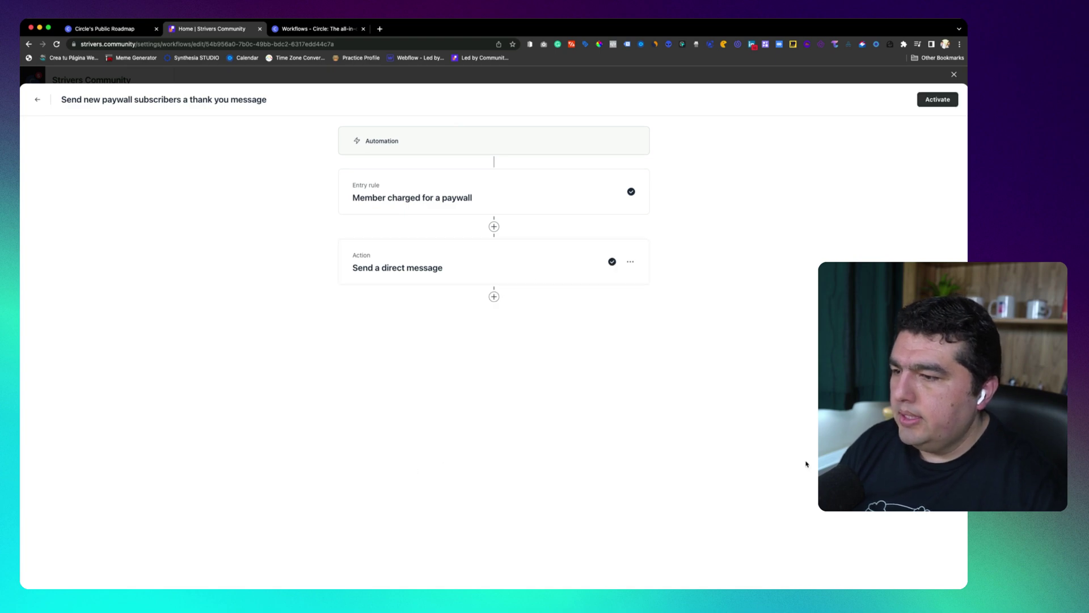
Activate the paywall thank-you workflow, confirm it, and close its overlay
click(937, 100)
click(562, 356)
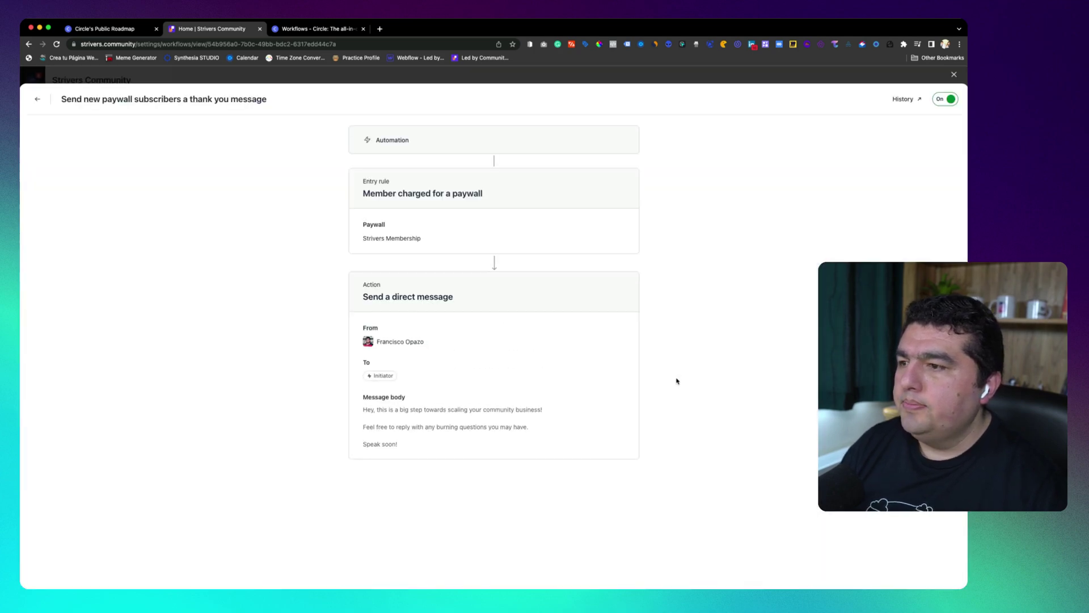
click(955, 76)
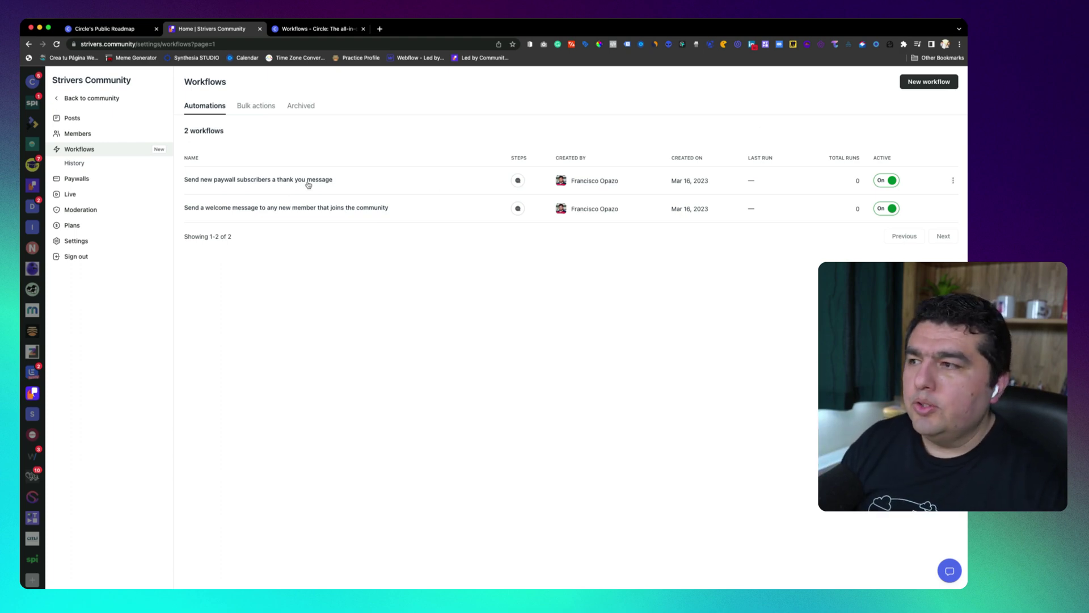
Check the welcome workflow's trigger and message, then bring up the new-workflow template gallery
click(309, 211)
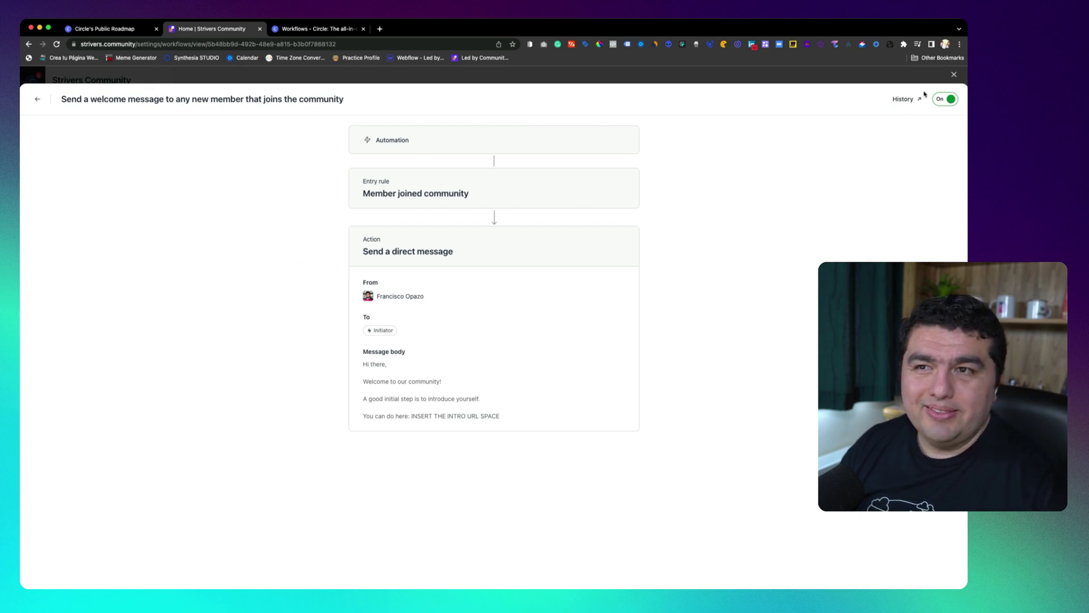
click(954, 76)
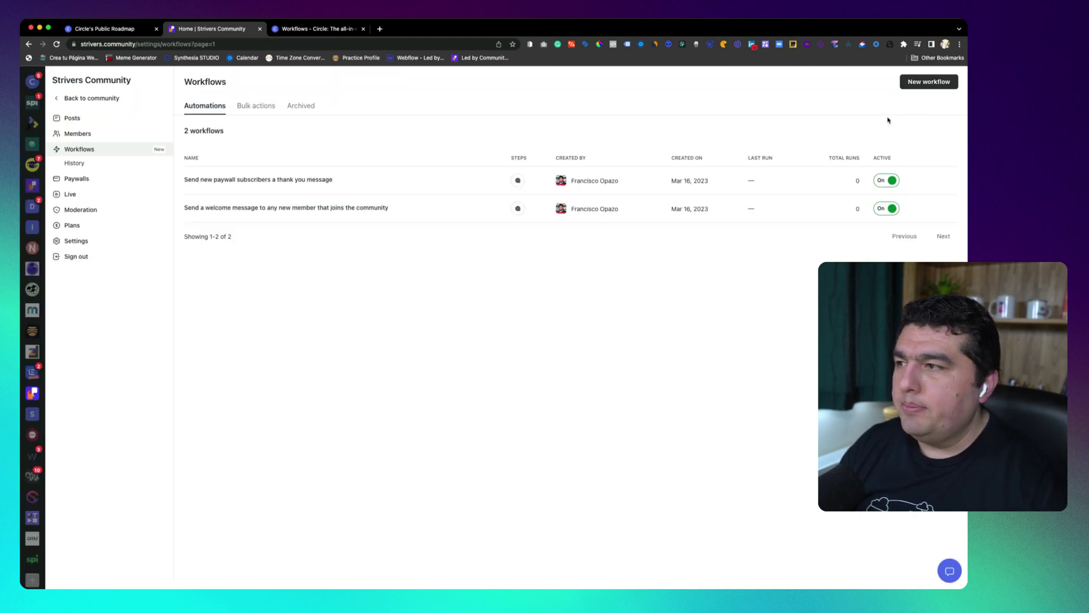
click(929, 81)
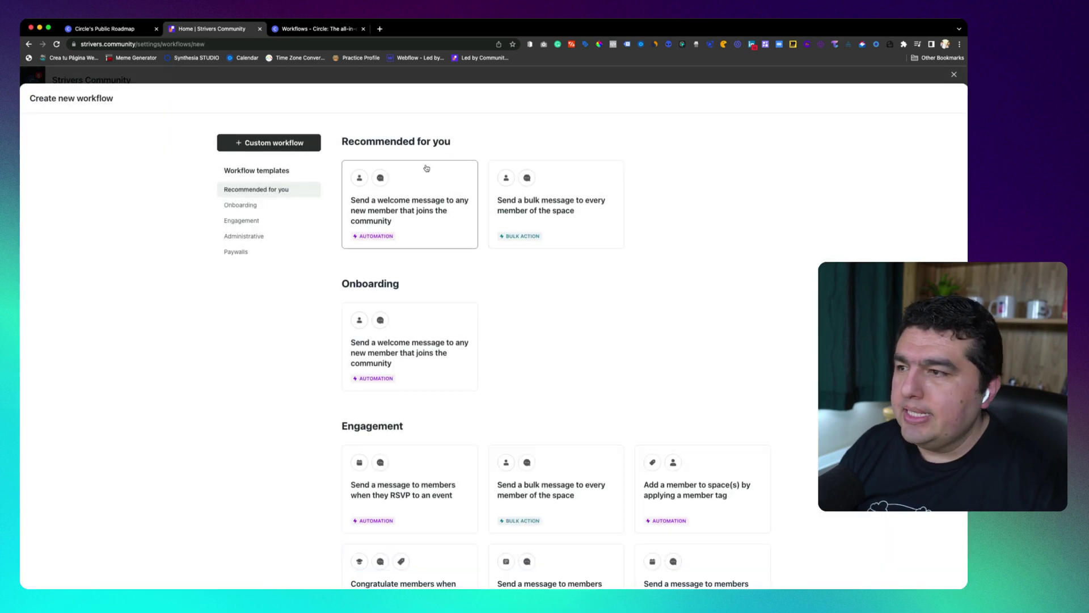
Start from the recommended welcome message template with its member-joined-community entry rule
click(402, 214)
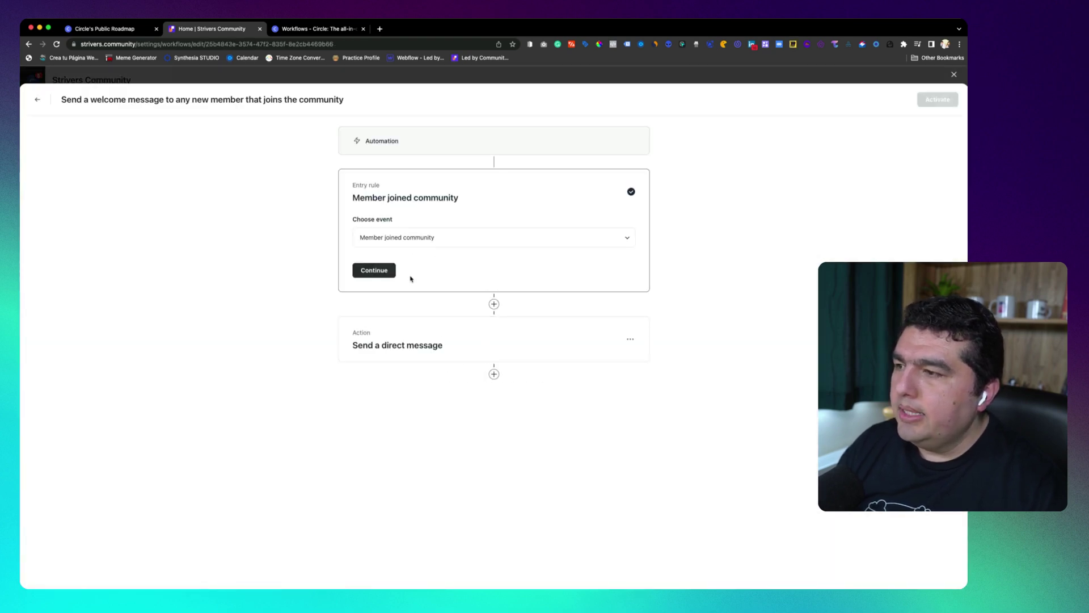
click(391, 272)
click(449, 187)
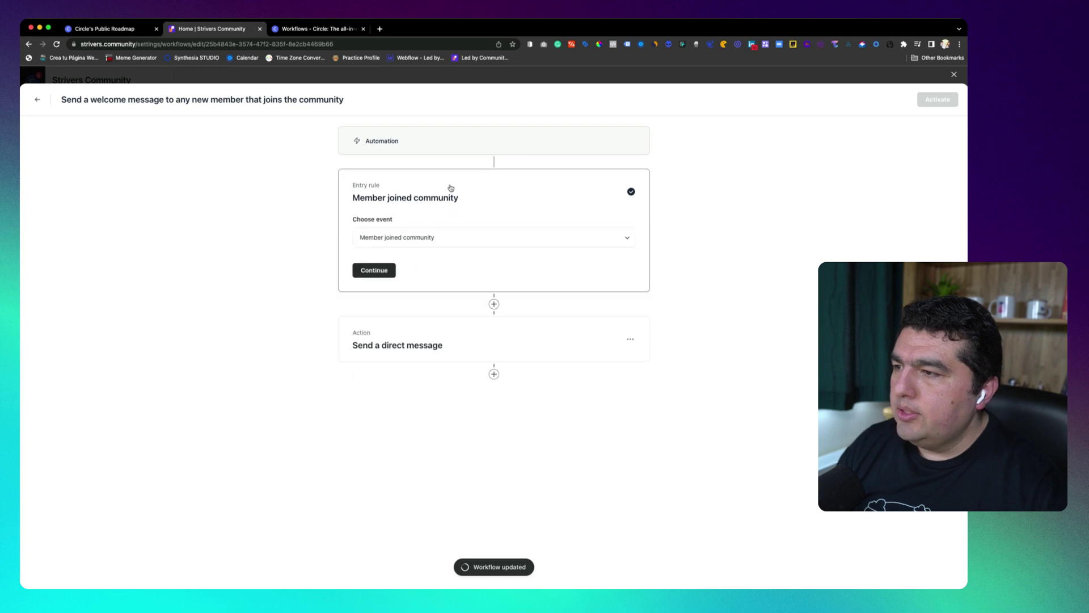
click(449, 184)
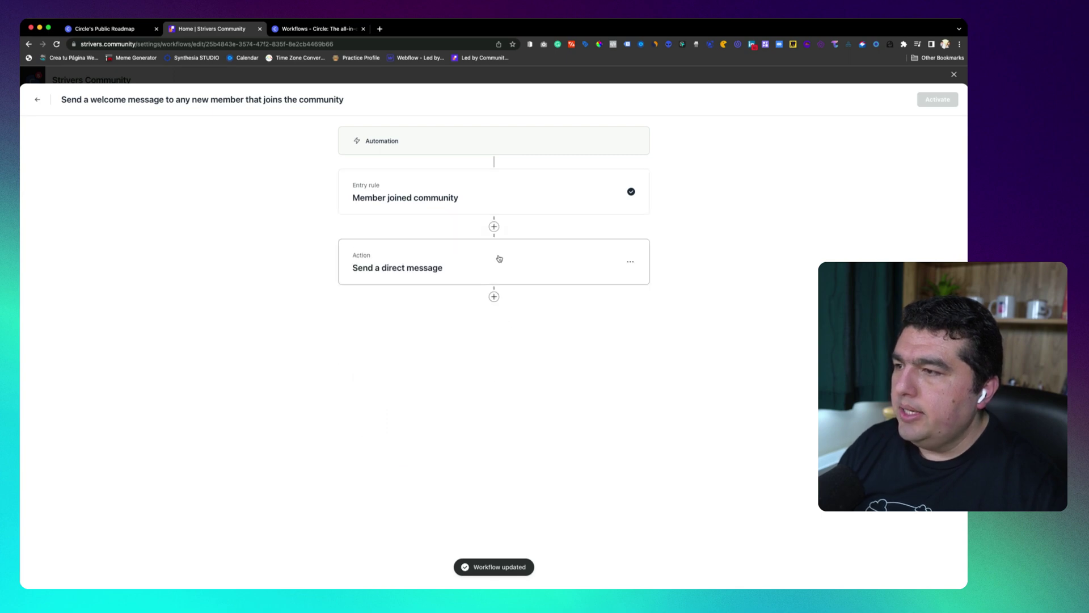
Browse the actions available after the entry rule, pick none, and exit the editor
click(495, 226)
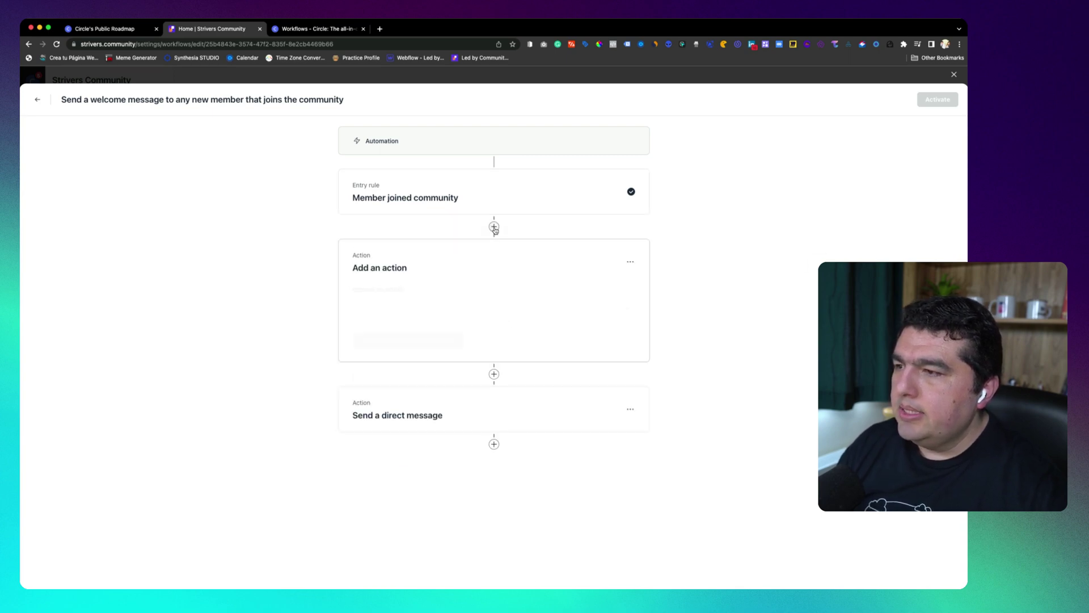
click(574, 307)
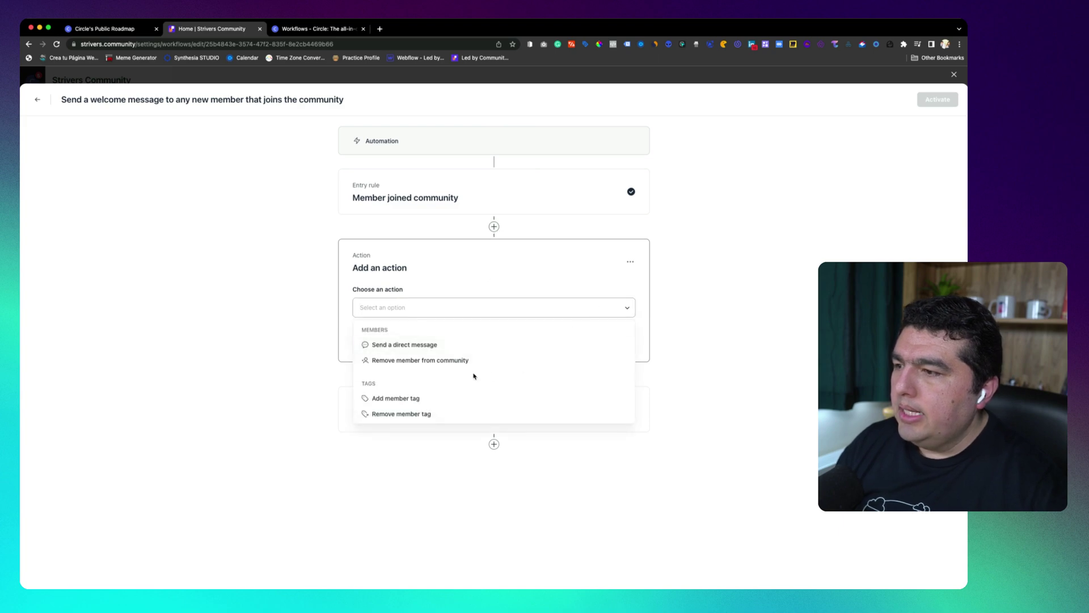
scroll(513, 407, down, 1)
scroll(513, 407, down, 2)
scroll(513, 406, down, 2)
scroll(513, 407, down, 1)
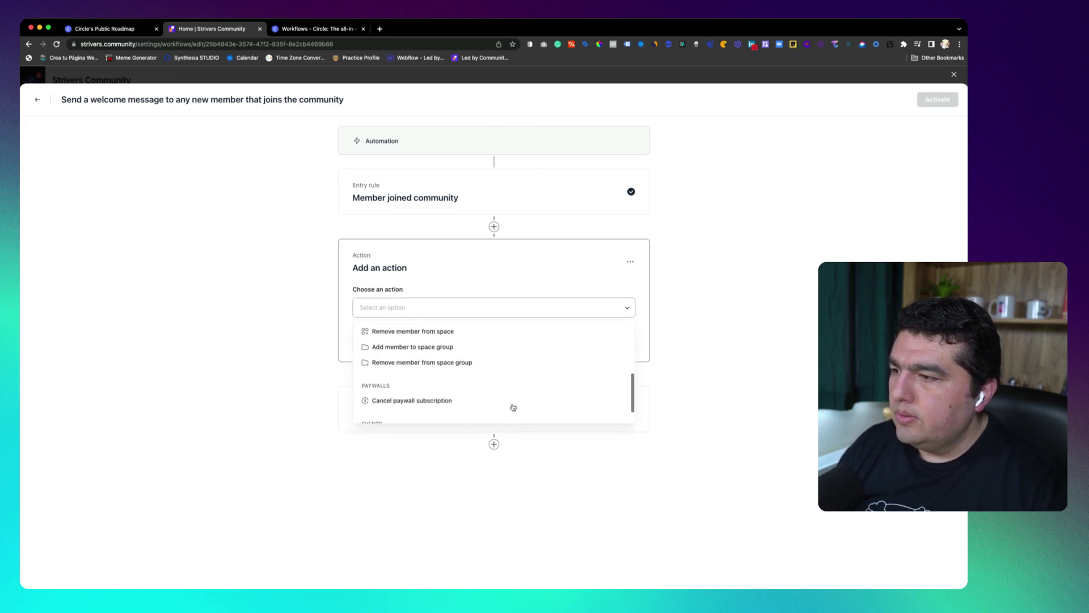
scroll(514, 407, down, 1)
scroll(430, 379, up, 2)
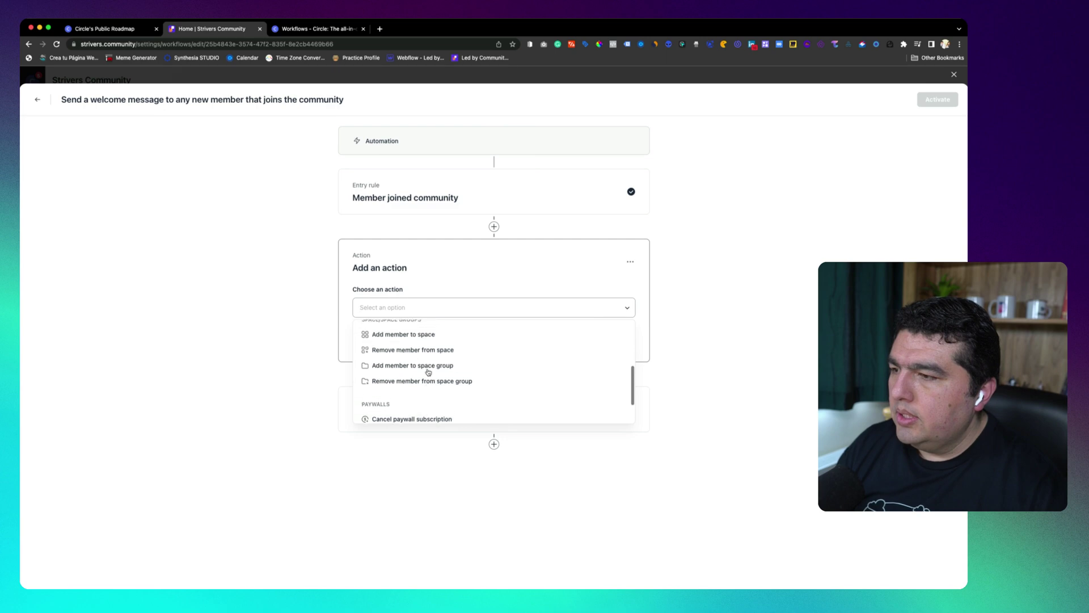
scroll(428, 372, up, 5)
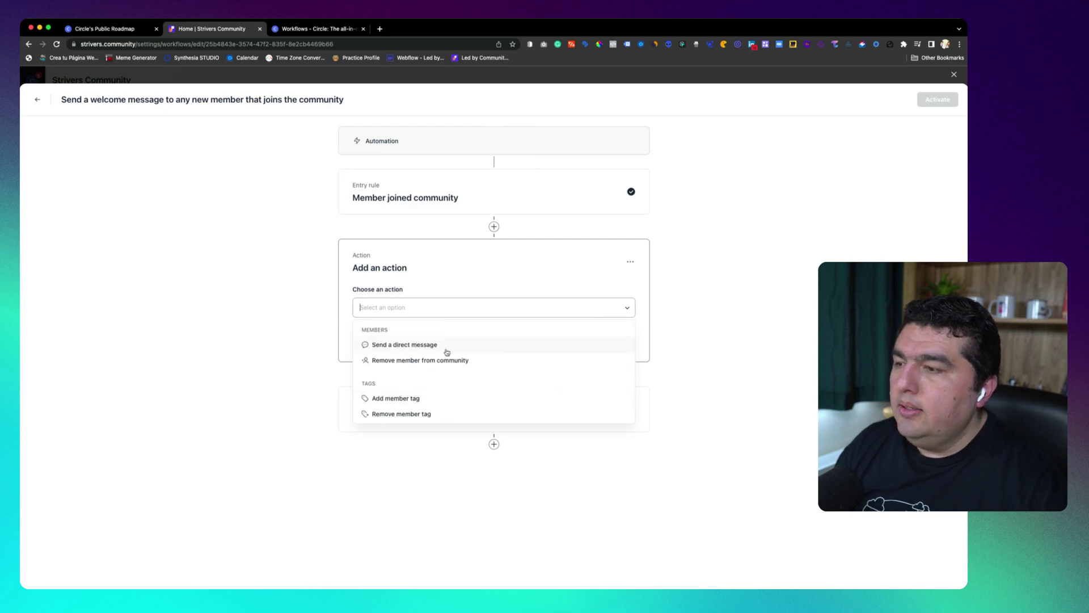
scroll(478, 402, down, 2)
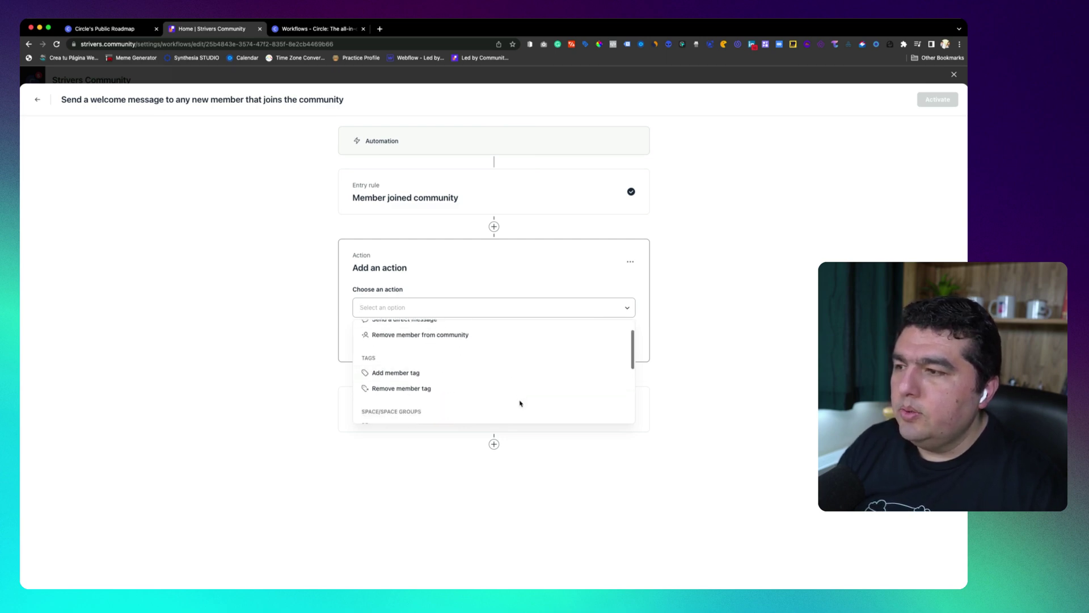
scroll(518, 401, down, 2)
scroll(518, 401, down, 1)
scroll(507, 403, down, 1)
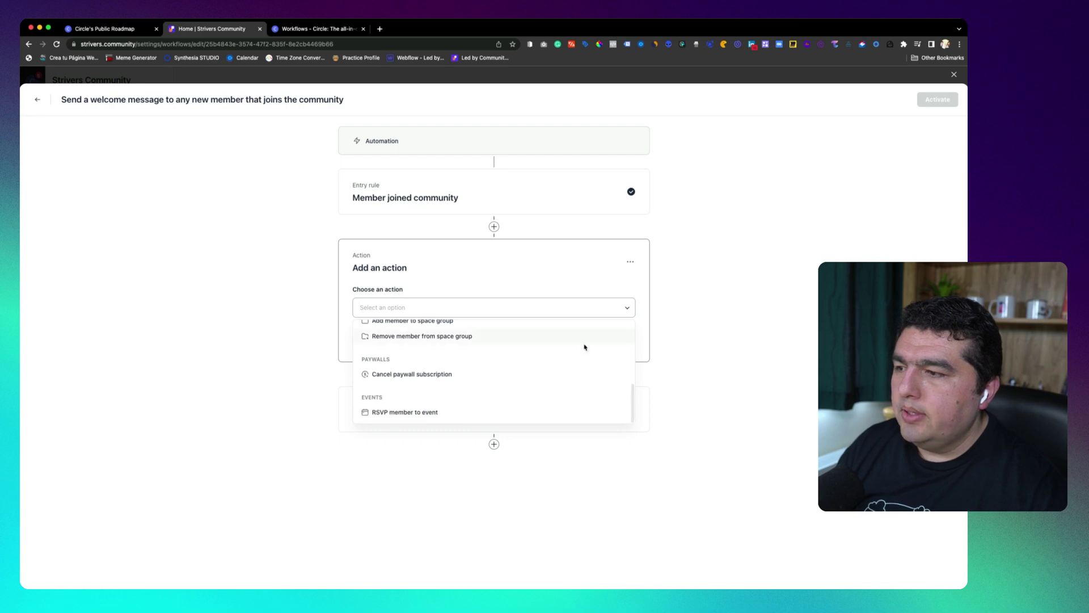
scroll(438, 375, up, 5)
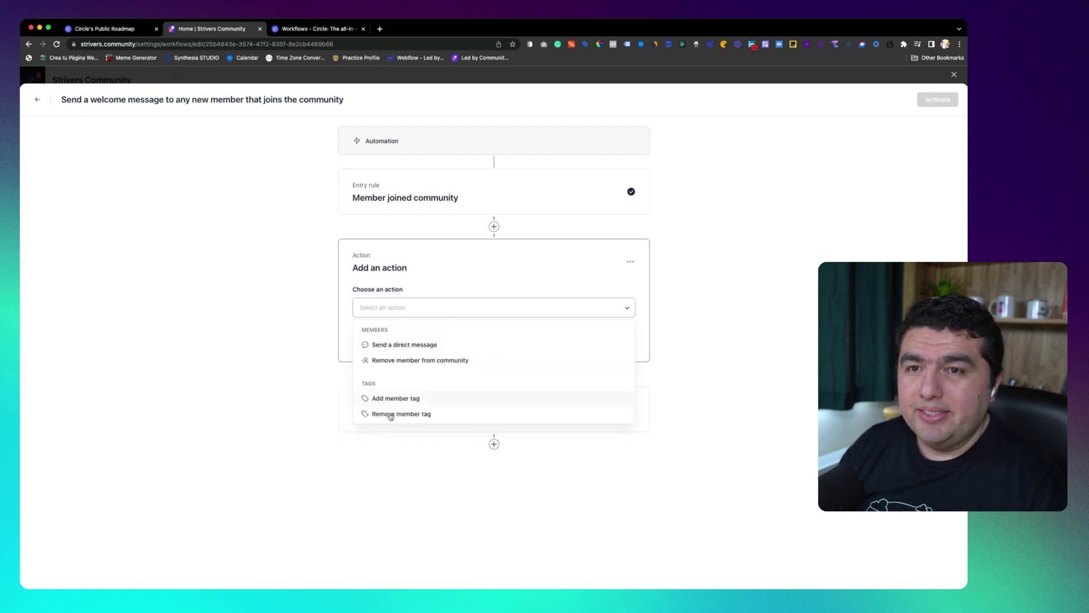
scroll(460, 333, down, 5)
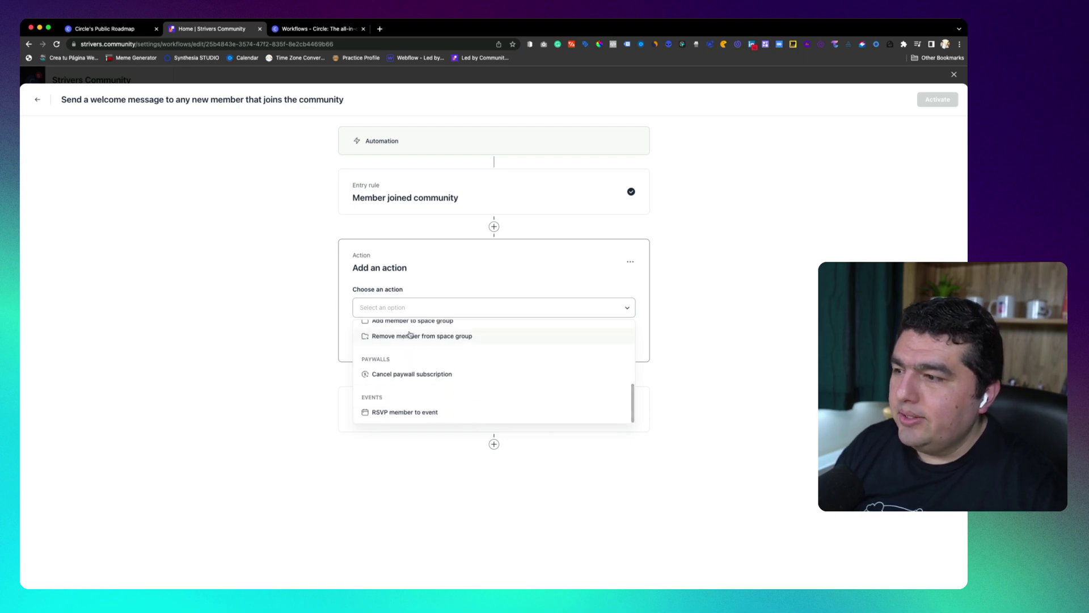
scroll(452, 383, up, 5)
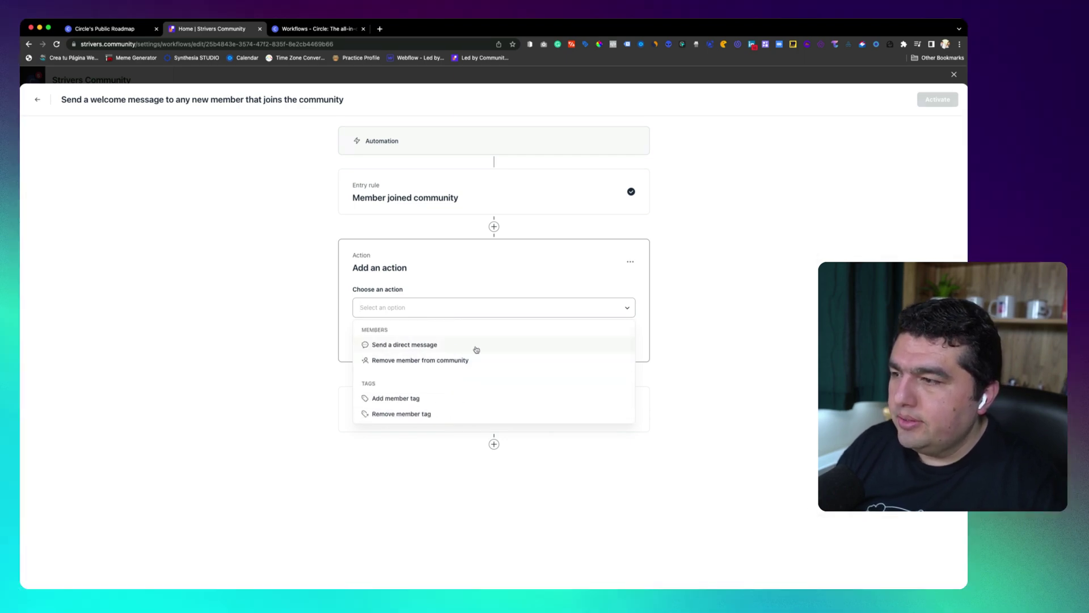
scroll(425, 415, down, 2)
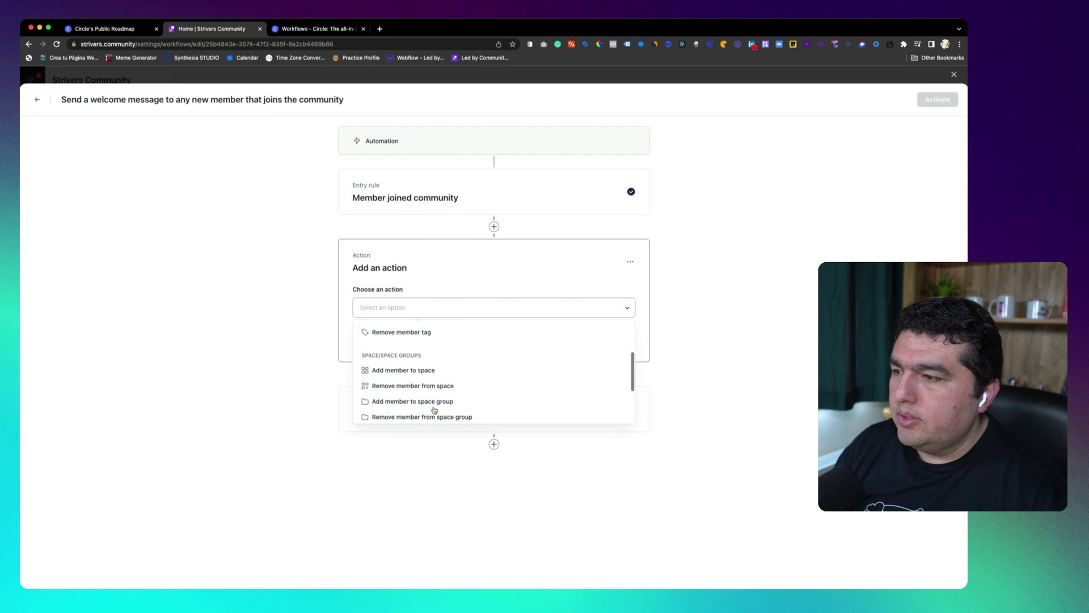
scroll(434, 412, down, 1)
scroll(434, 409, down, 2)
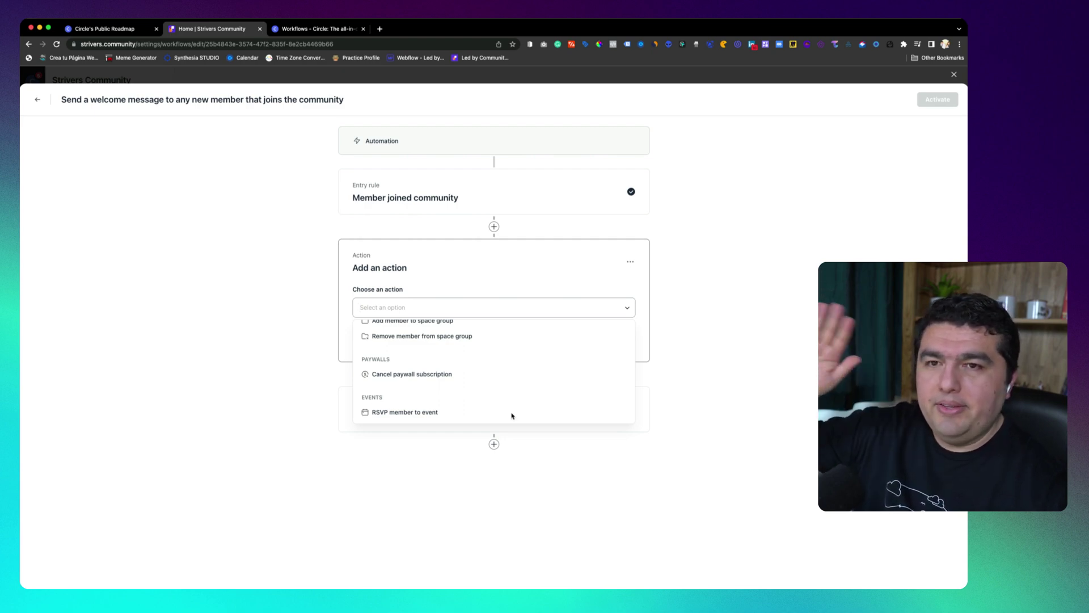
scroll(498, 399, up, 5)
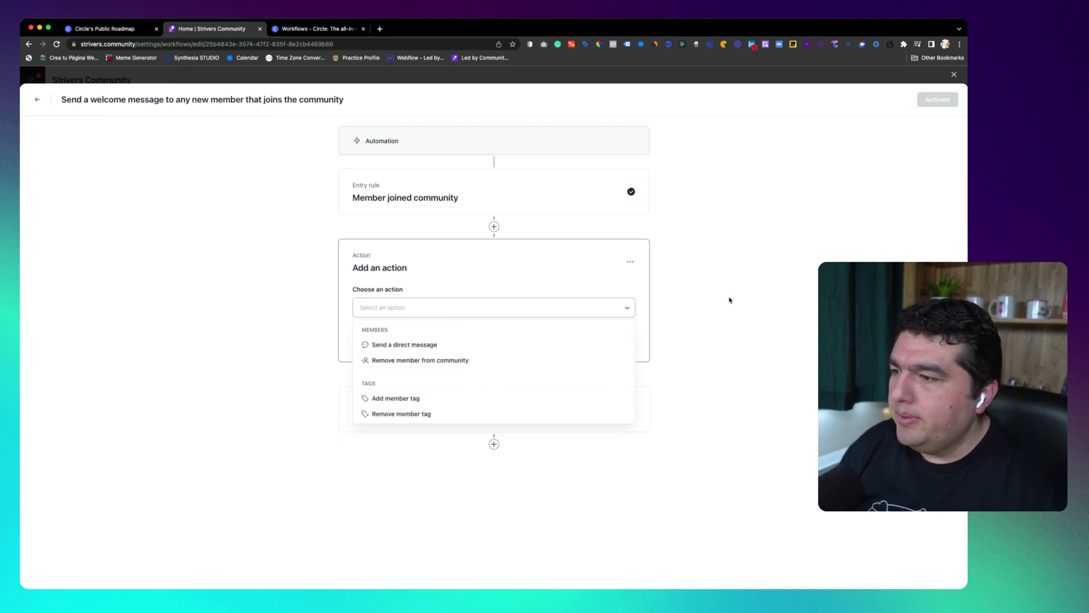
click(722, 344)
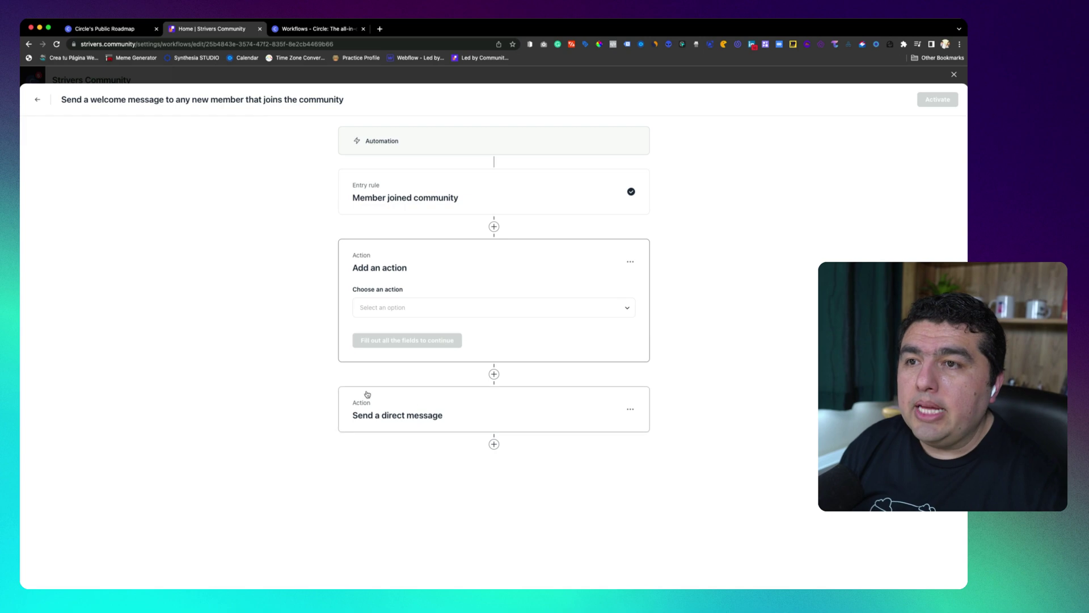
click(953, 75)
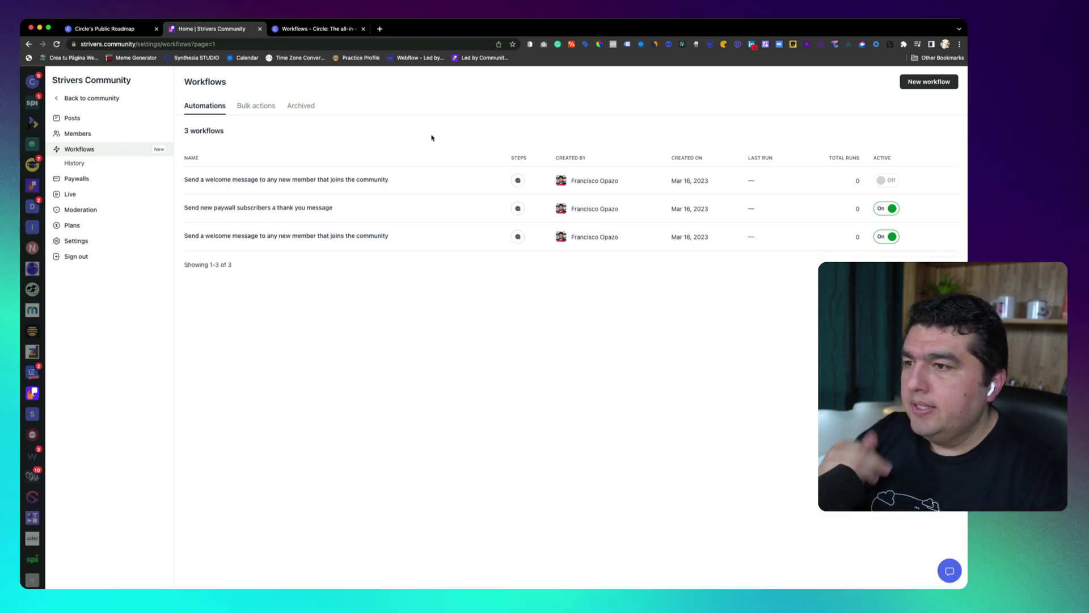
mouse_move(941, 181)
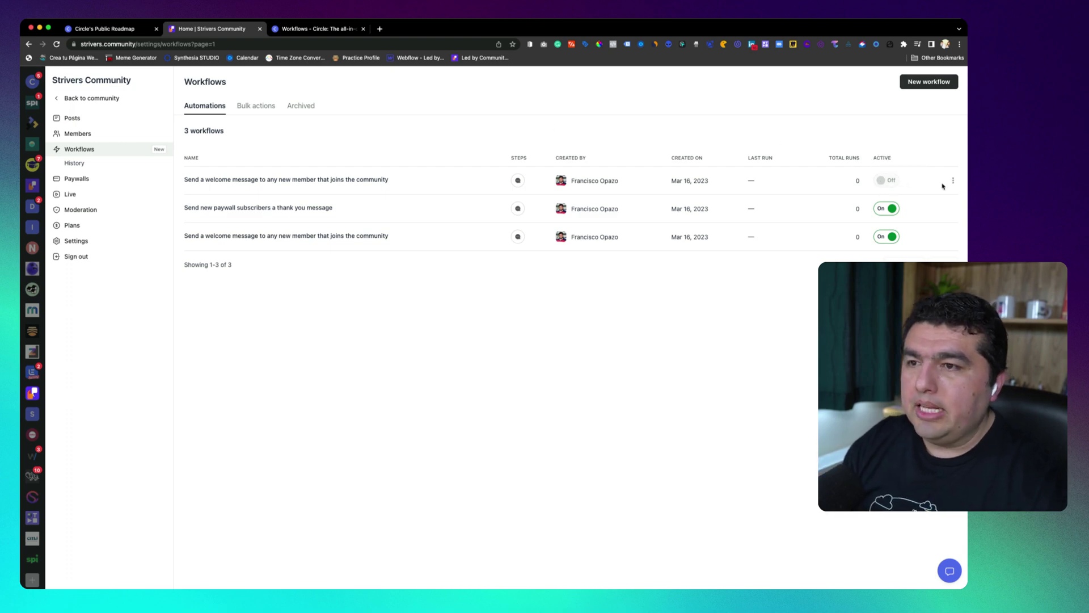
click(954, 181)
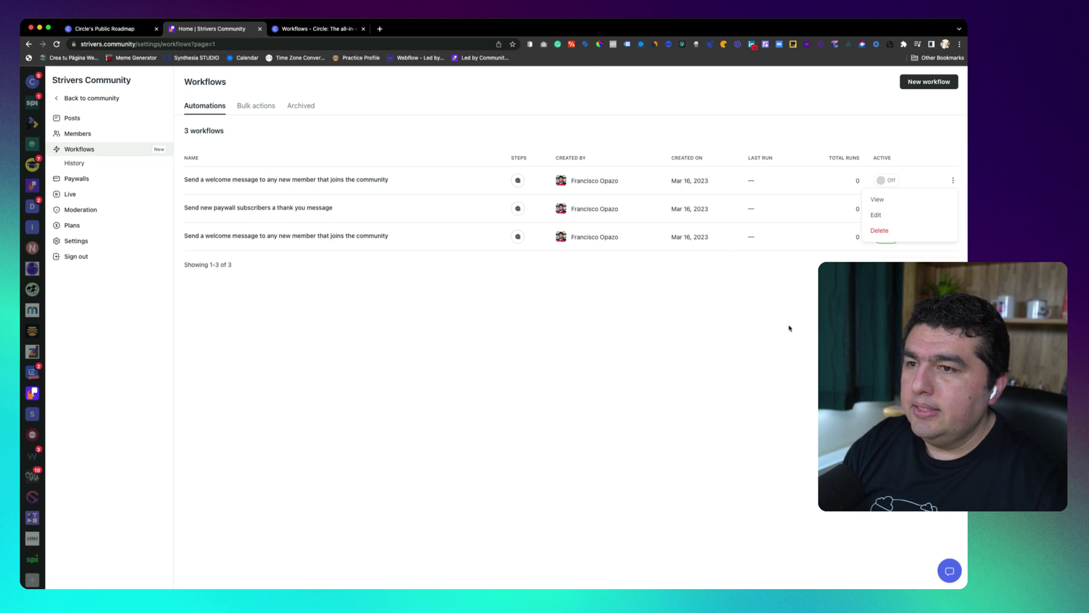
click(868, 179)
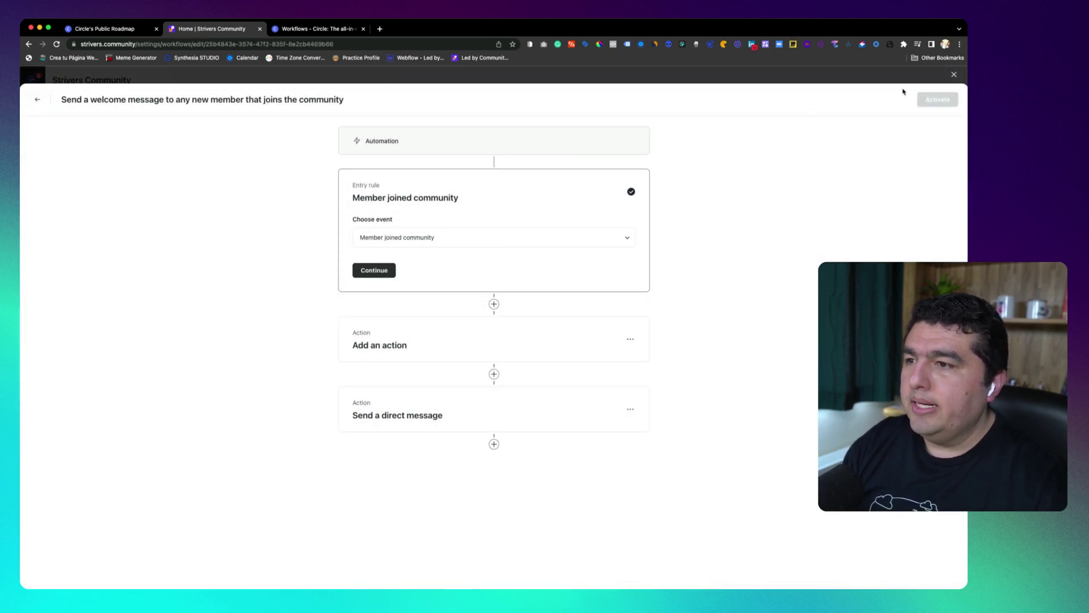
click(955, 76)
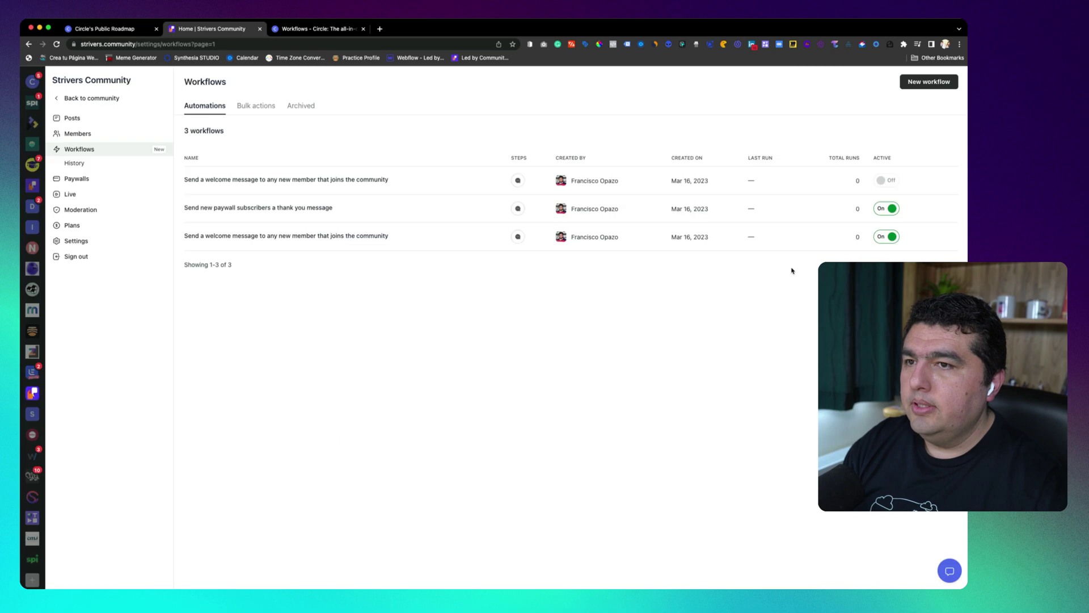
click(886, 209)
click(953, 210)
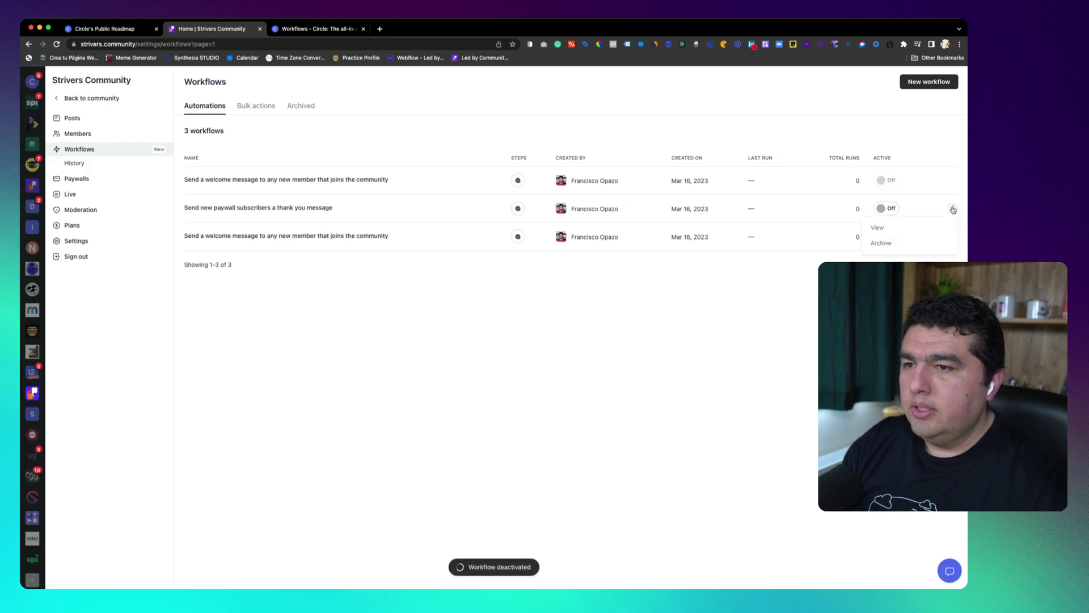
click(889, 210)
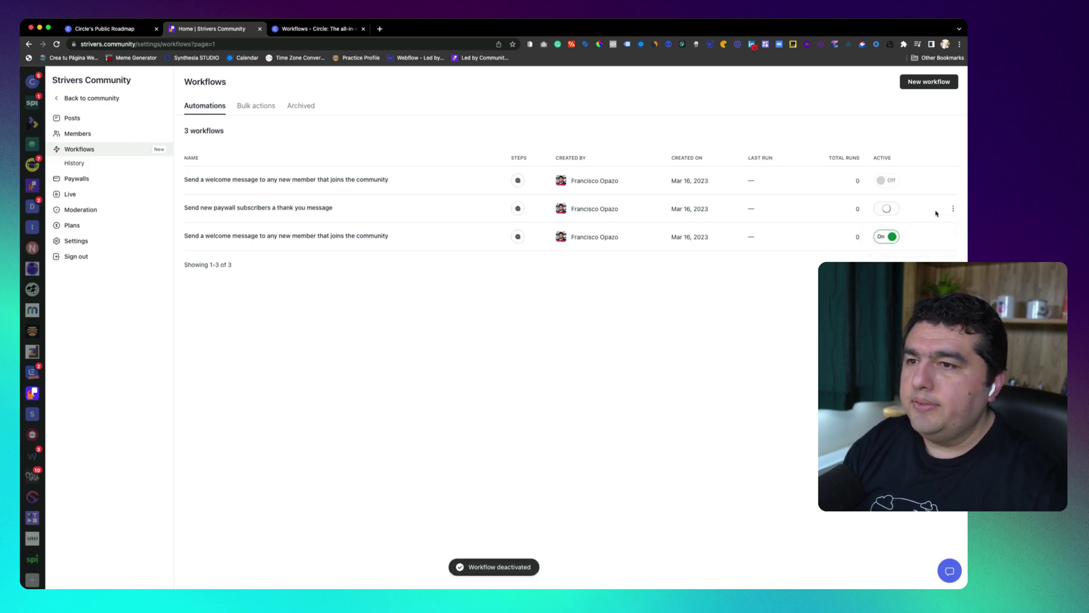
click(953, 210)
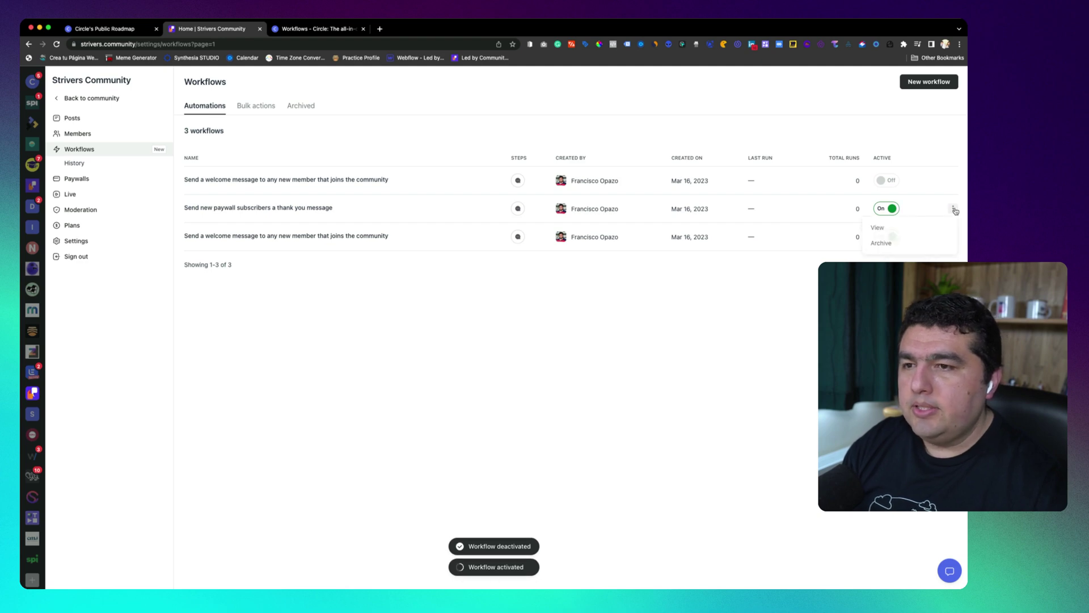
key(Escape)
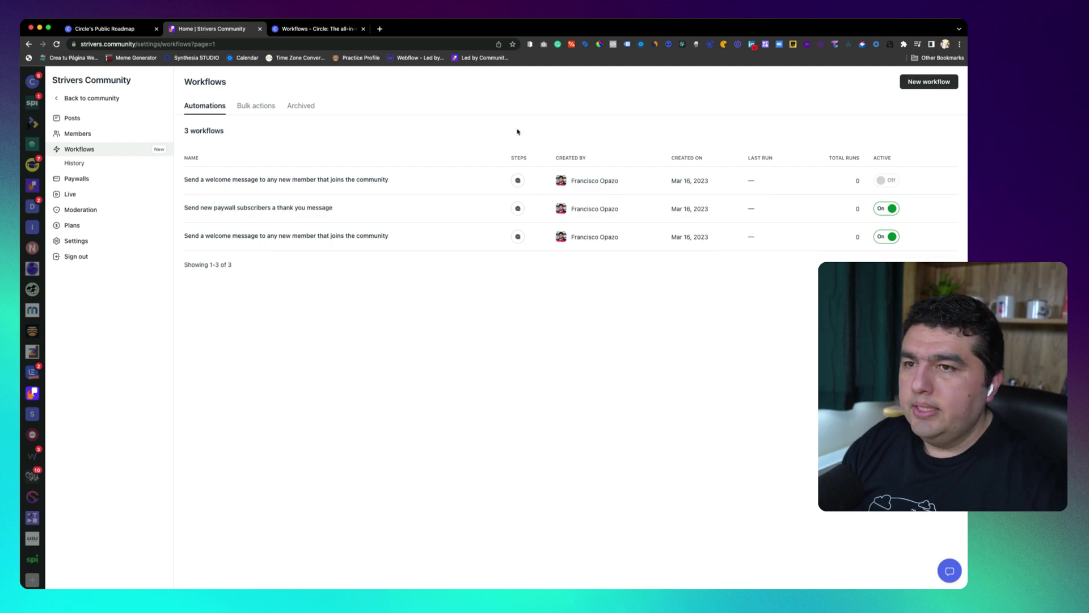
click(308, 30)
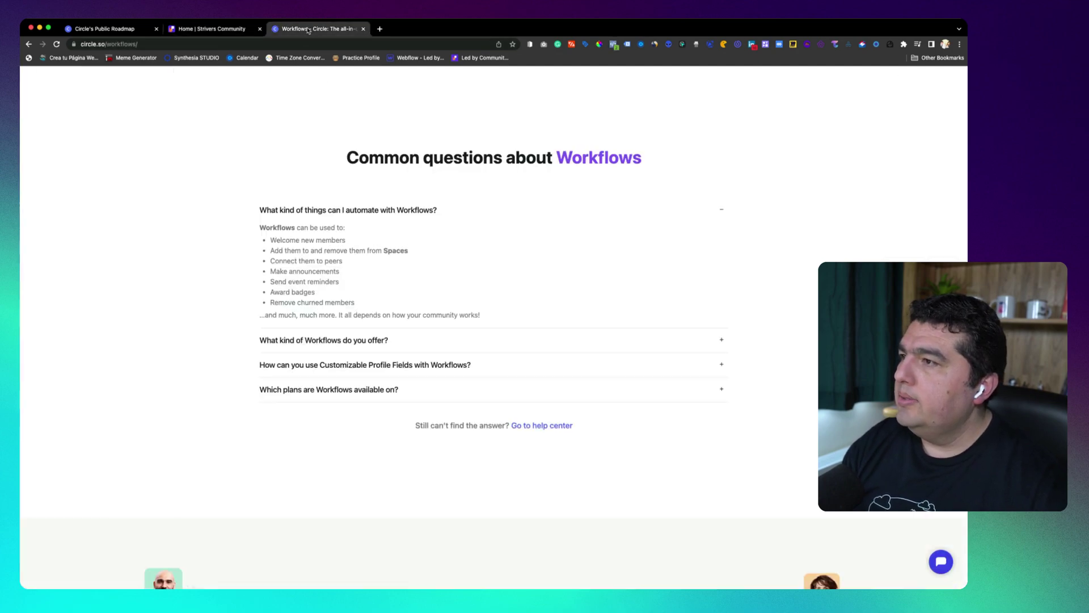
scroll(459, 183, up, 10)
scroll(290, 189, up, 10)
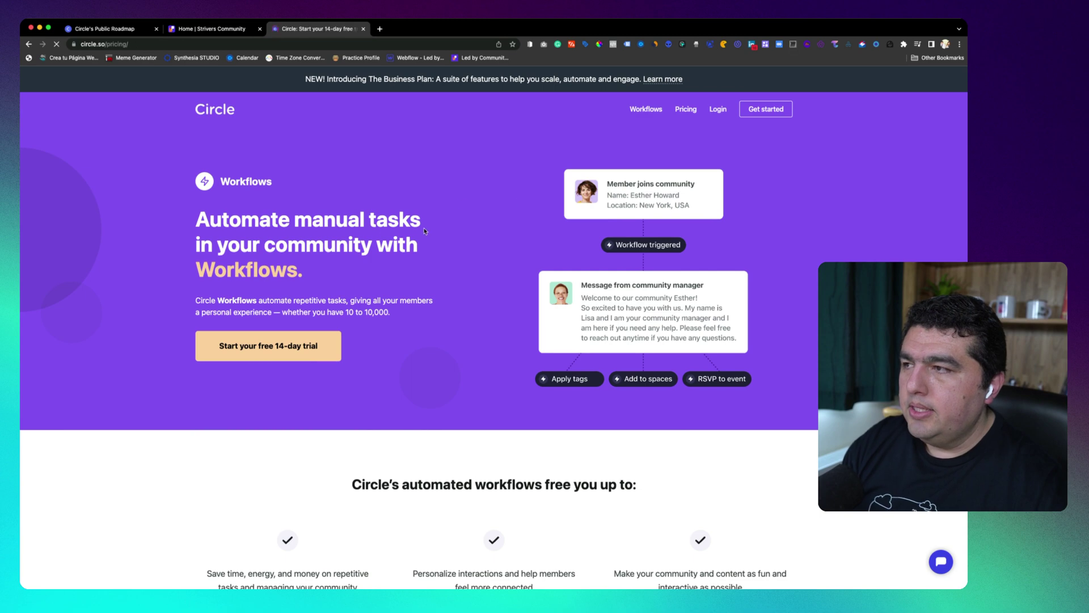
scroll(595, 311, down, 2)
scroll(595, 310, down, 1)
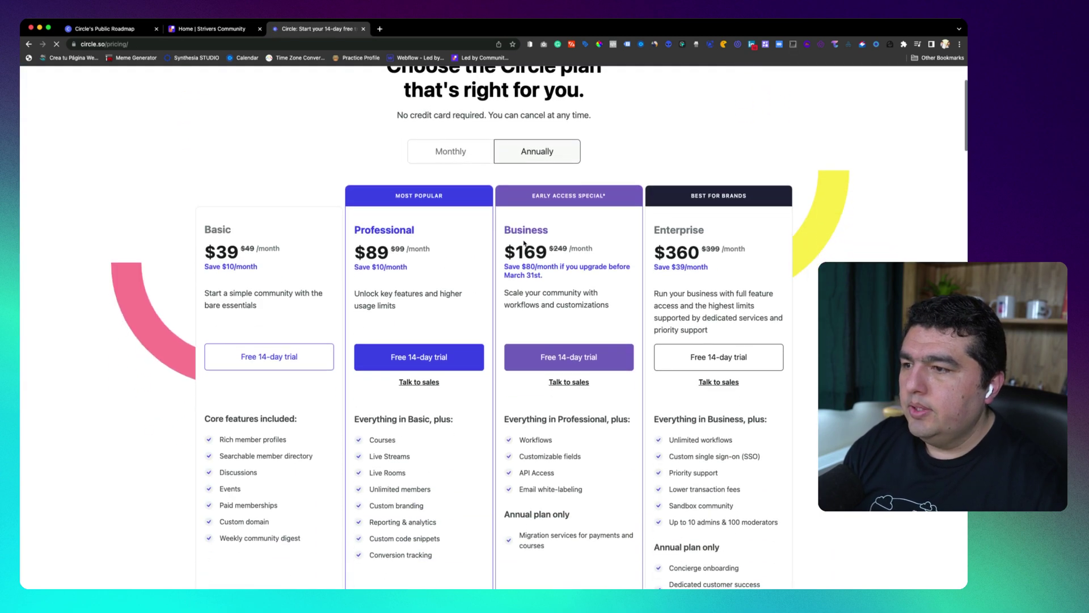
drag(503, 229, 559, 239)
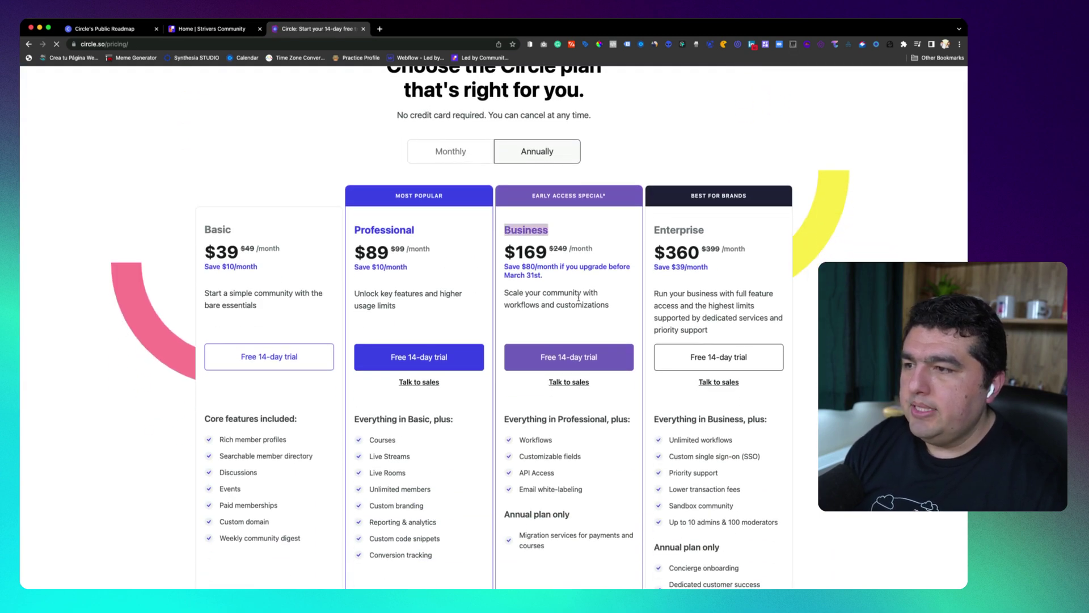
Scan the plan cards, highlighting Business's early access label, then return to the Workflows page
drag(534, 195, 601, 196)
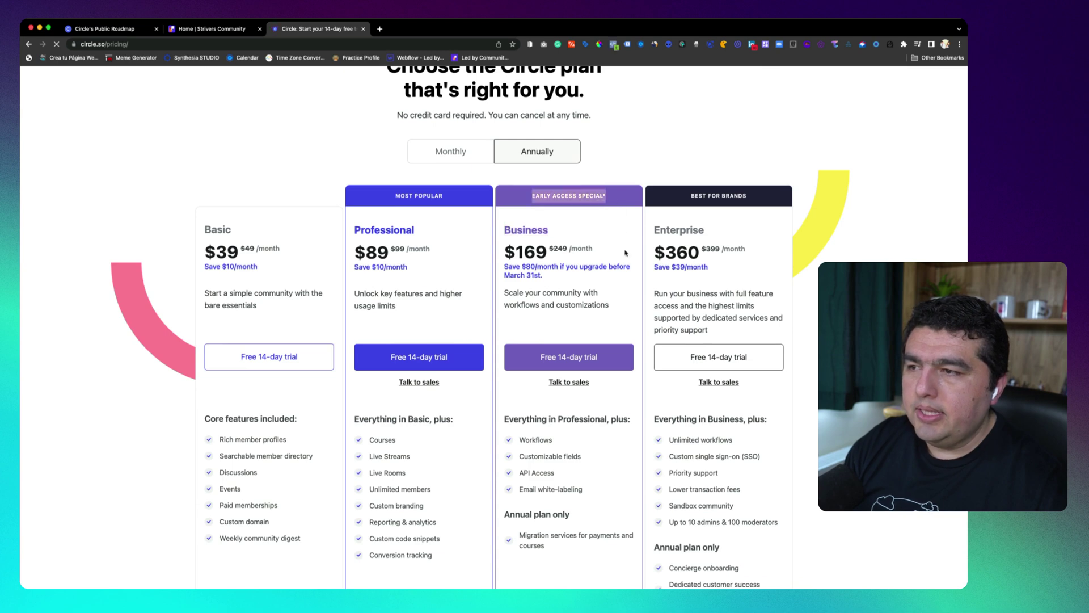
scroll(722, 343, down, 5)
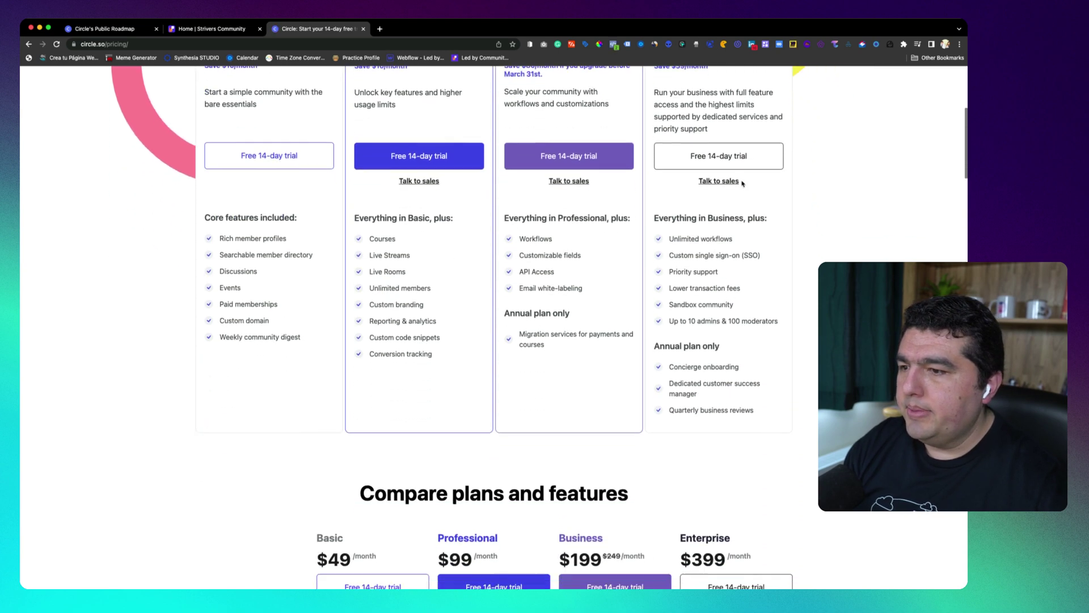
scroll(706, 256, down, 1)
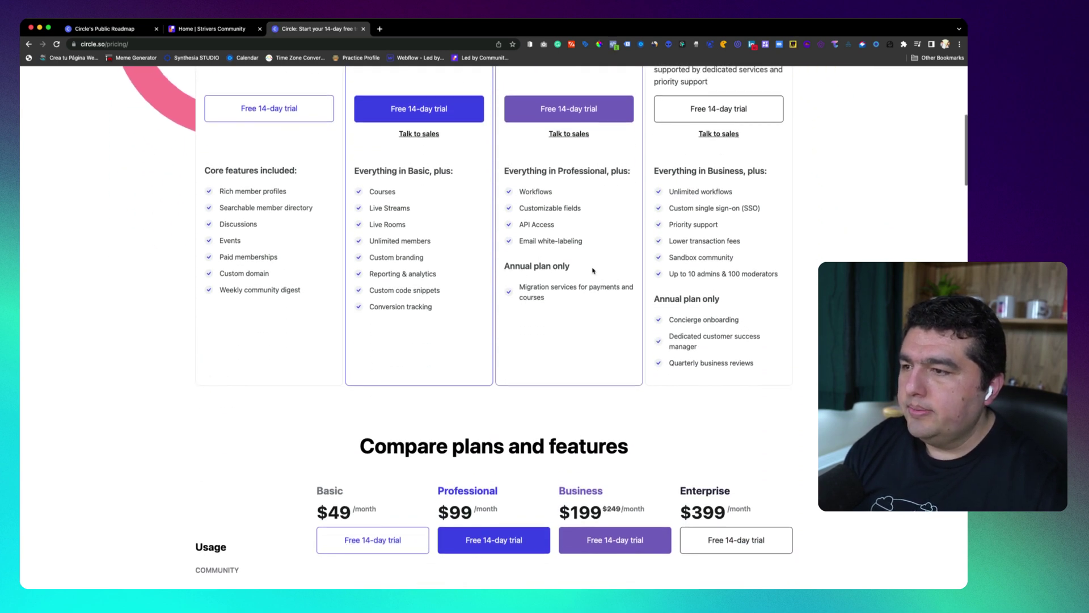
scroll(592, 281, up, 8)
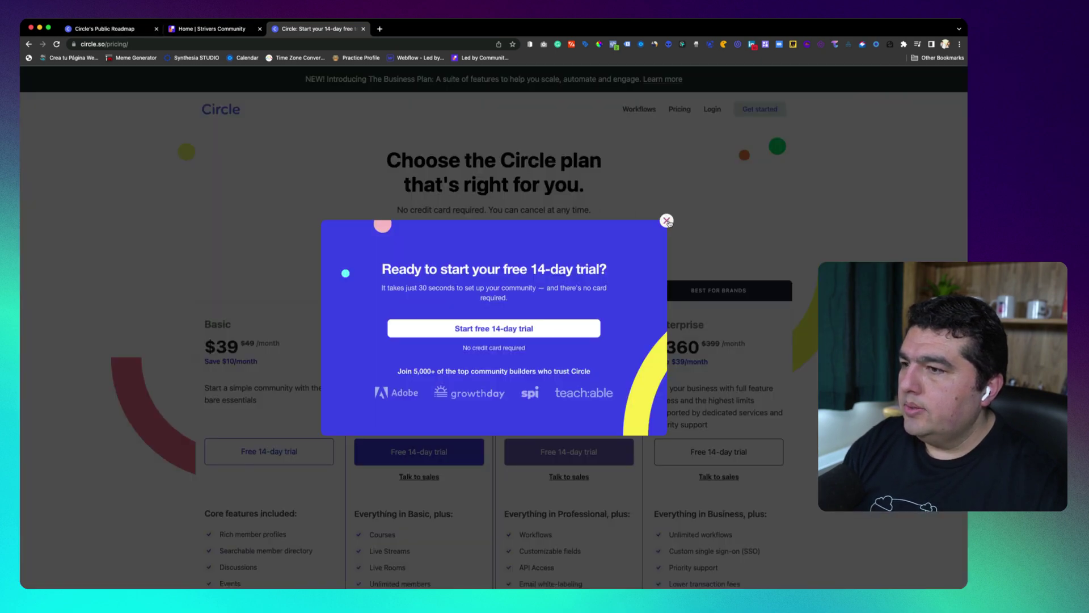
click(666, 220)
scroll(646, 238, down, 2)
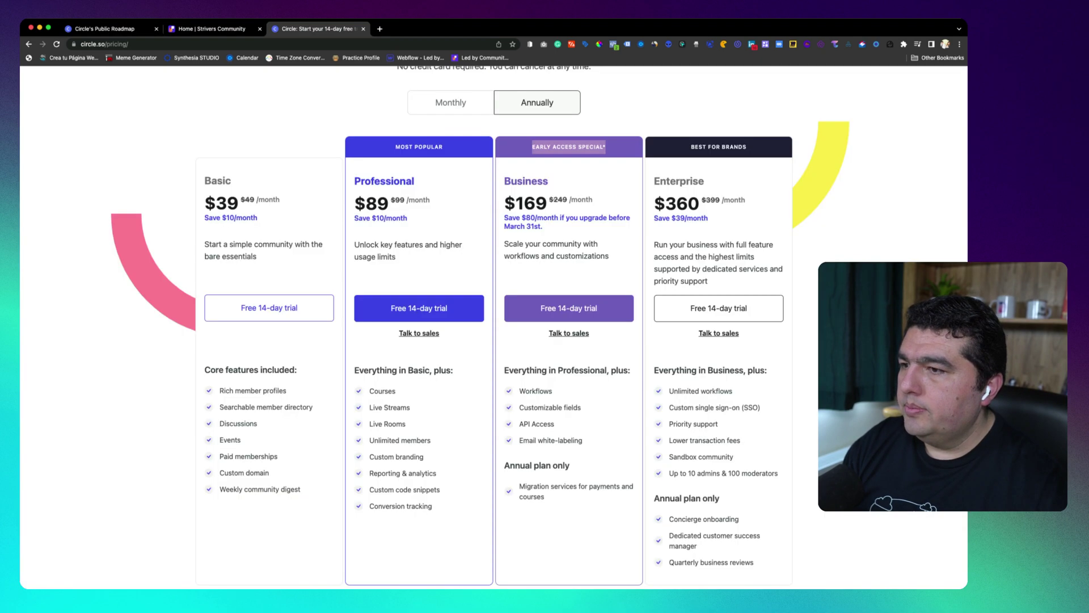
scroll(559, 180, up, 2)
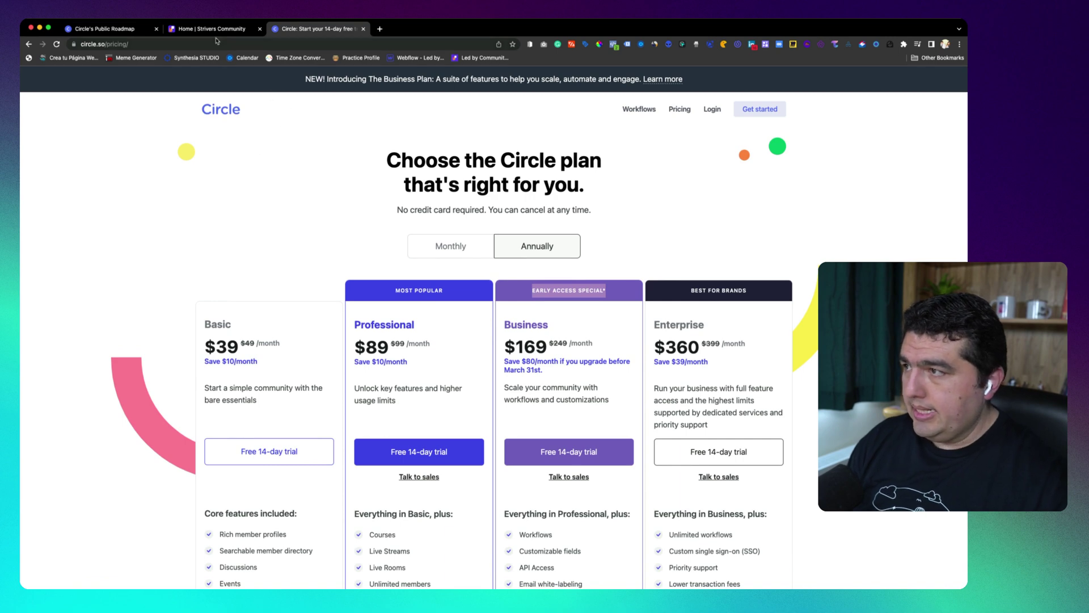
click(640, 110)
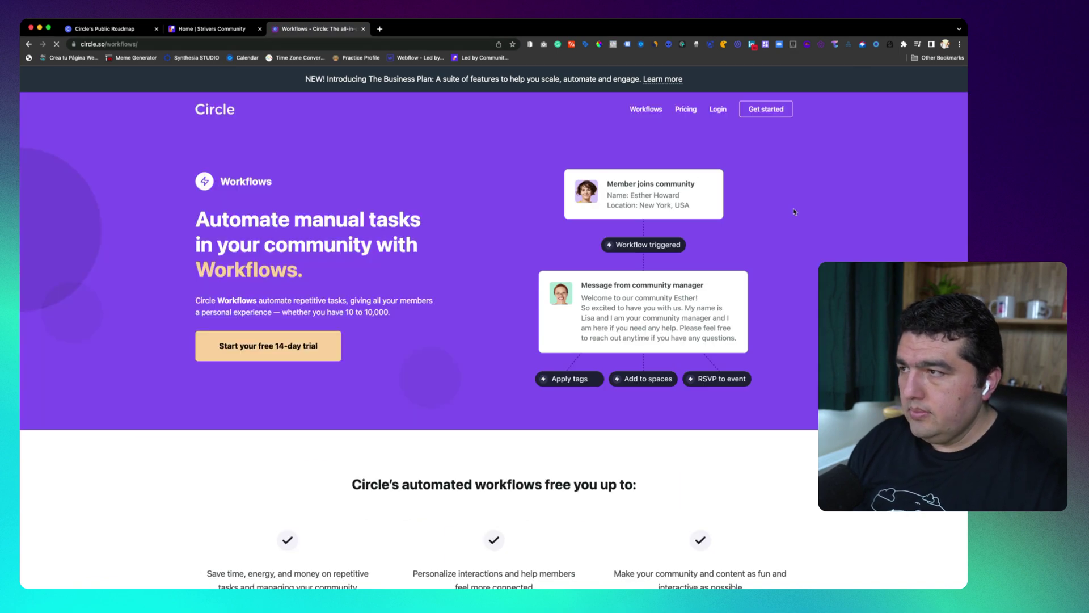